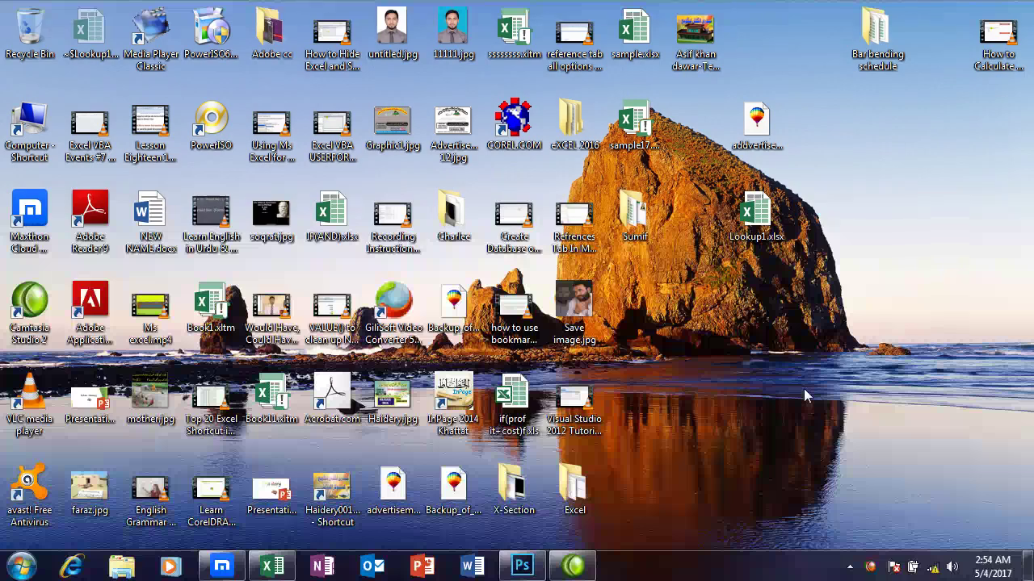
# Refresh the desktop, then open if(prof it+cost)f.xls from its right-click menu
pyautogui.rightClick(914, 172)
pyautogui.click(912, 224)
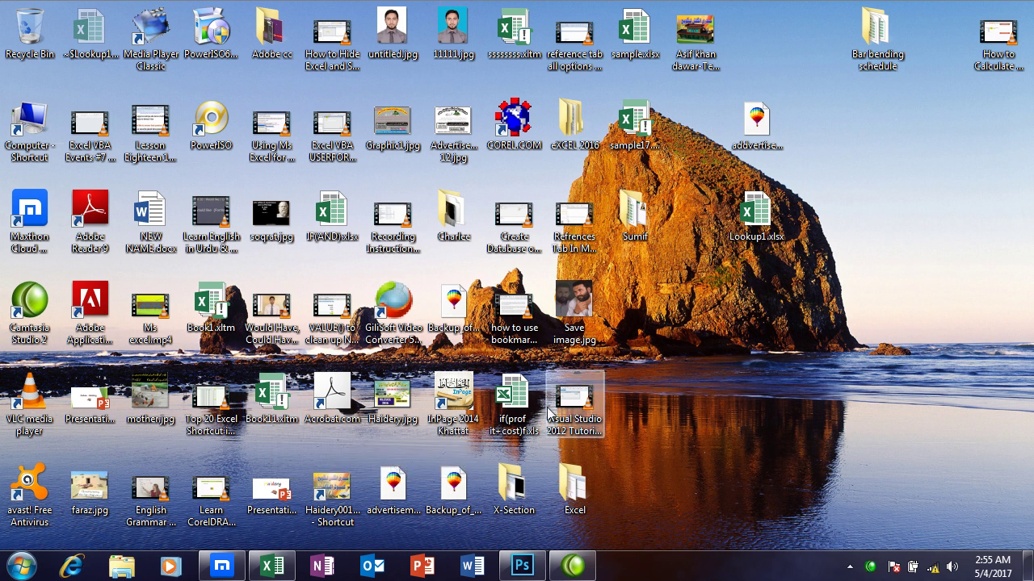
pyautogui.rightClick(522, 404)
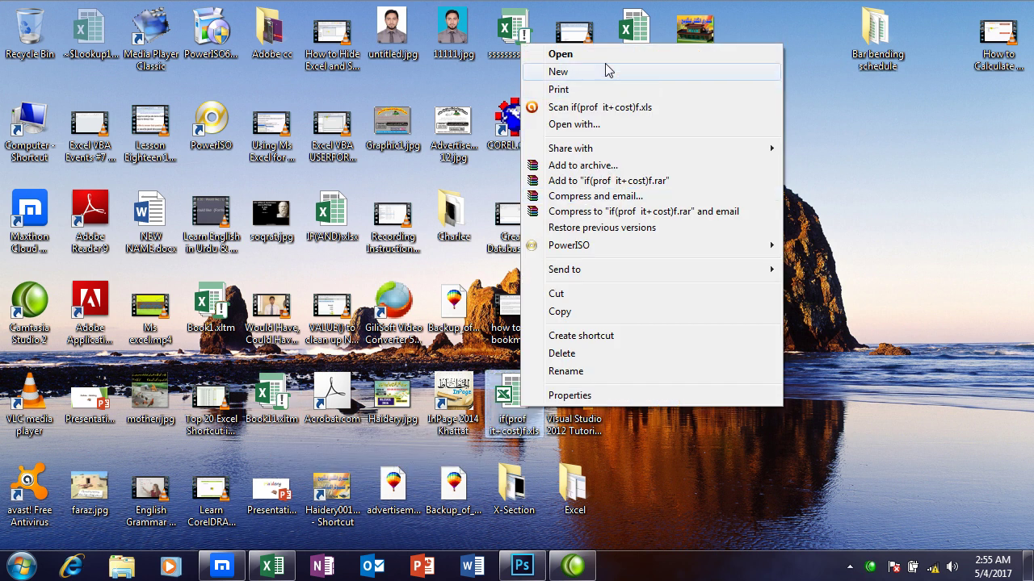
pyautogui.click(561, 54)
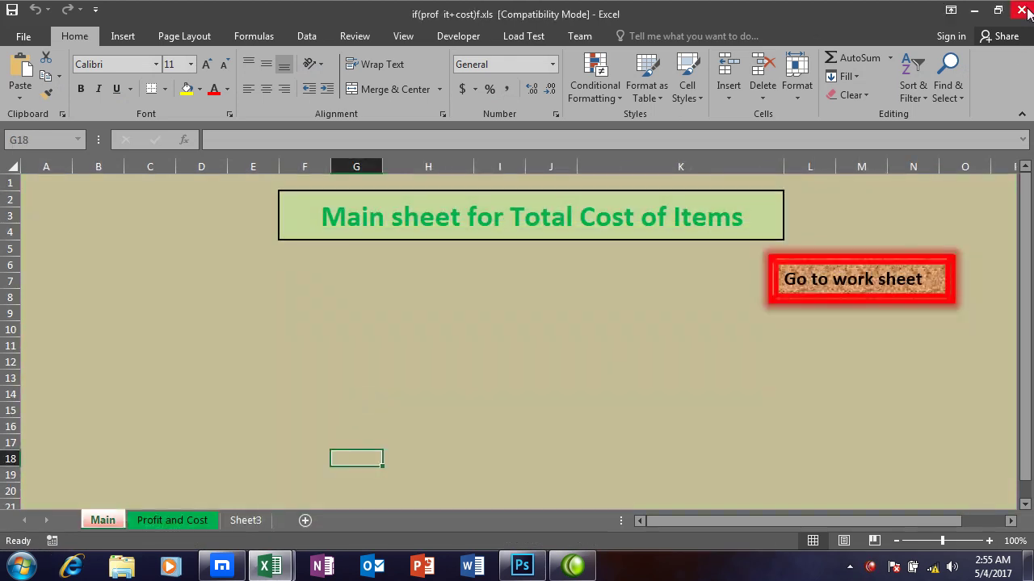
# Close the xls workbook and switch the Main sheet combo box through zahid, ijaz, then back to zahid
pyautogui.click(1021, 10)
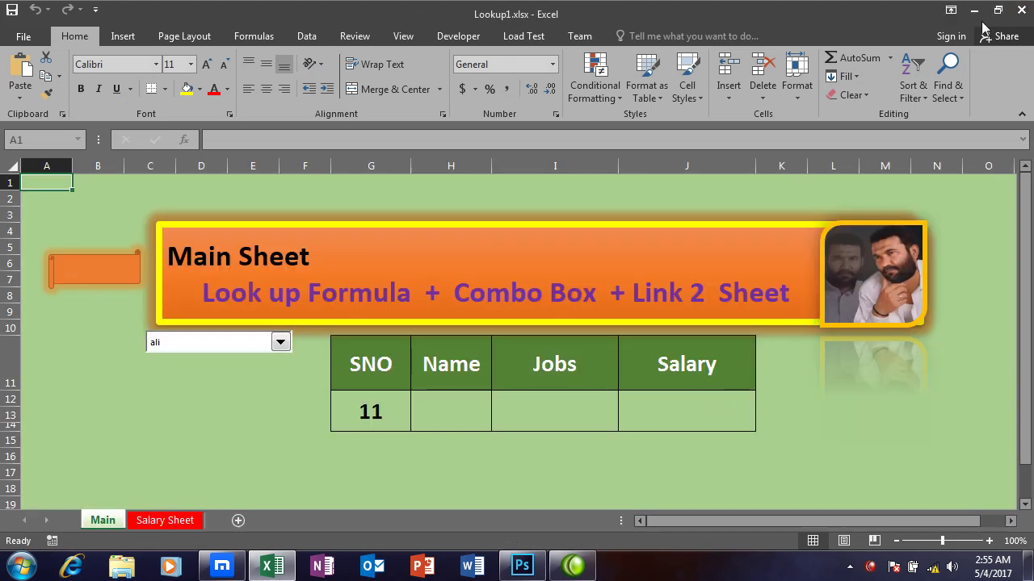
pyautogui.click(280, 343)
pyautogui.click(263, 374)
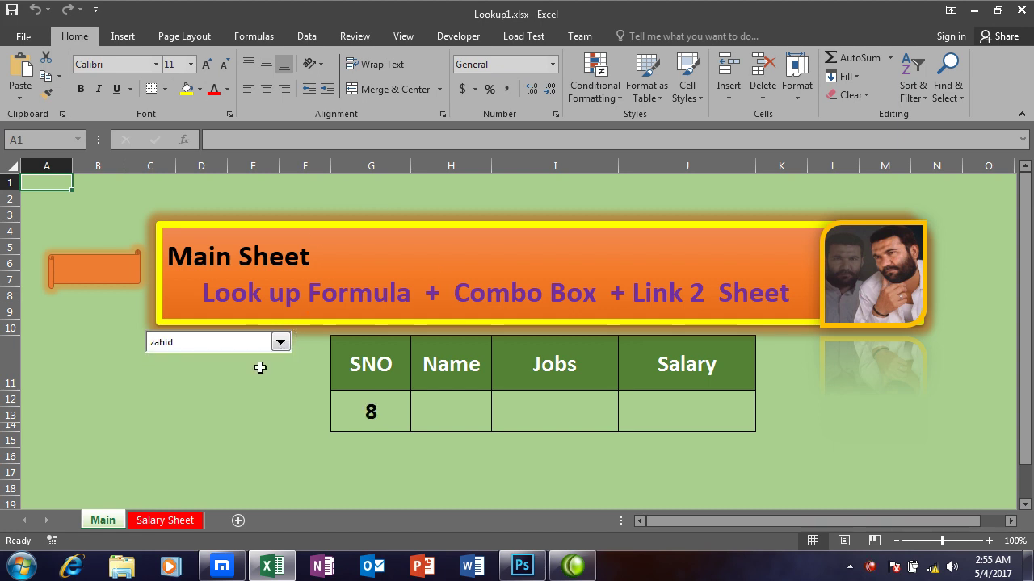
pyautogui.click(376, 418)
pyautogui.click(279, 342)
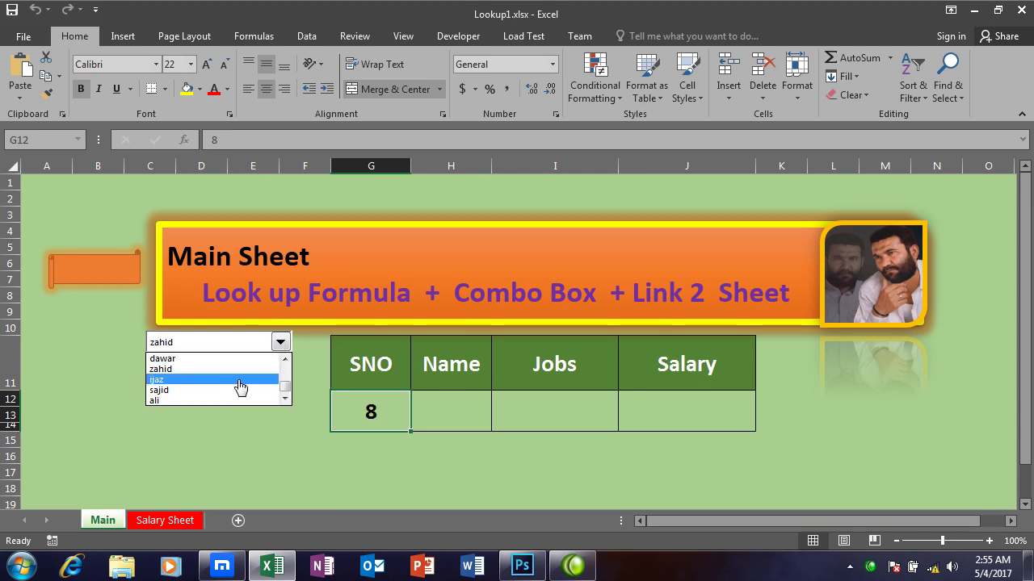
pyautogui.click(240, 380)
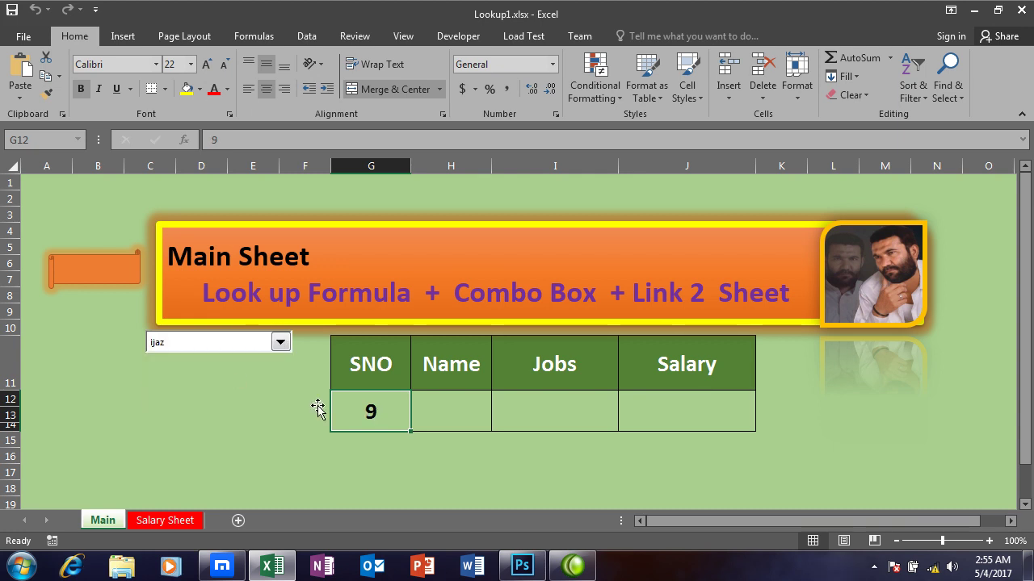
pyautogui.click(280, 343)
pyautogui.click(252, 366)
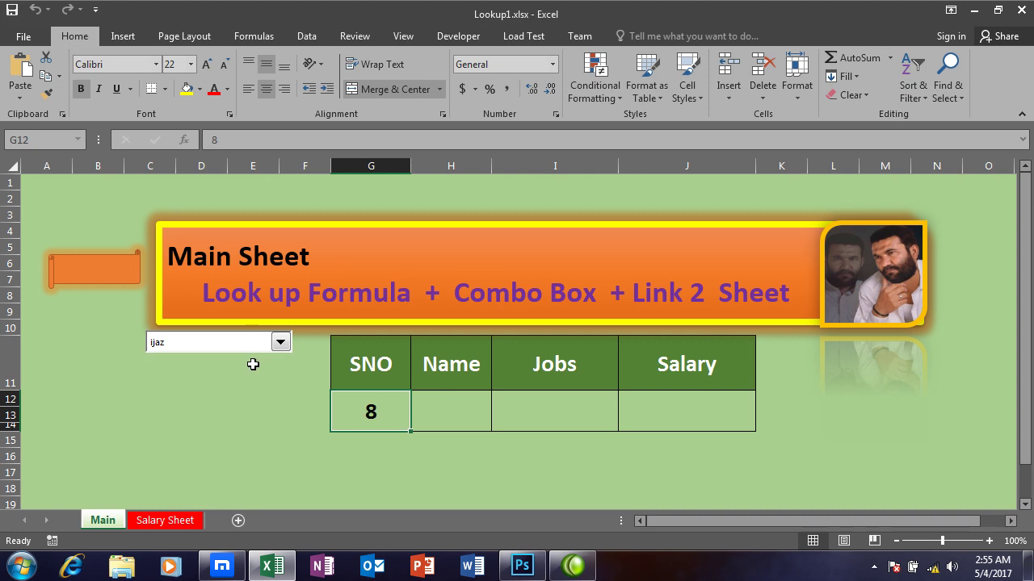
# Check the Name, Jobs and Salary cells H12–J12, then follow the orange shape's link to Salary Sheet
pyautogui.click(444, 410)
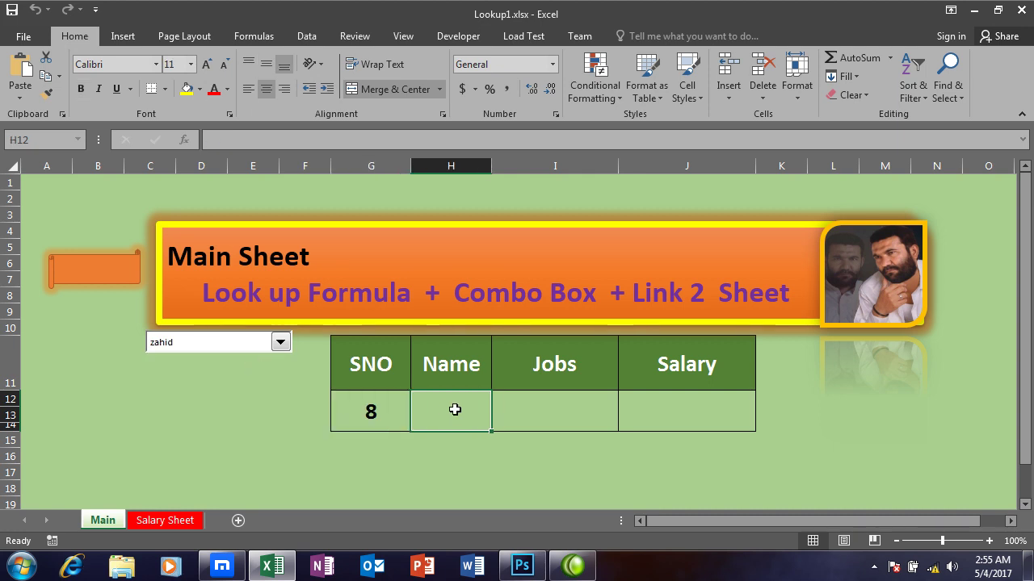
pyautogui.click(539, 409)
pyautogui.click(685, 419)
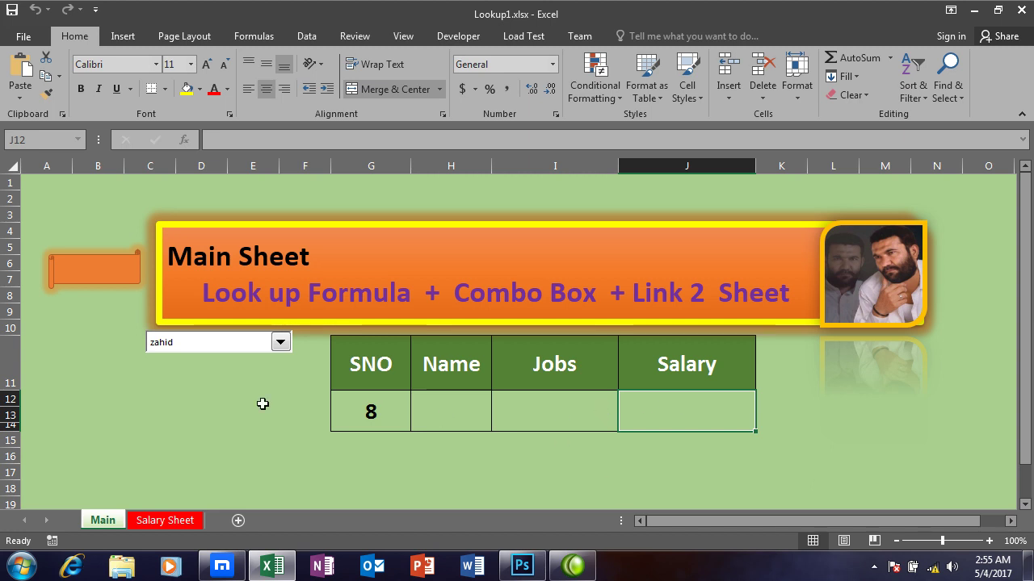
pyautogui.click(110, 267)
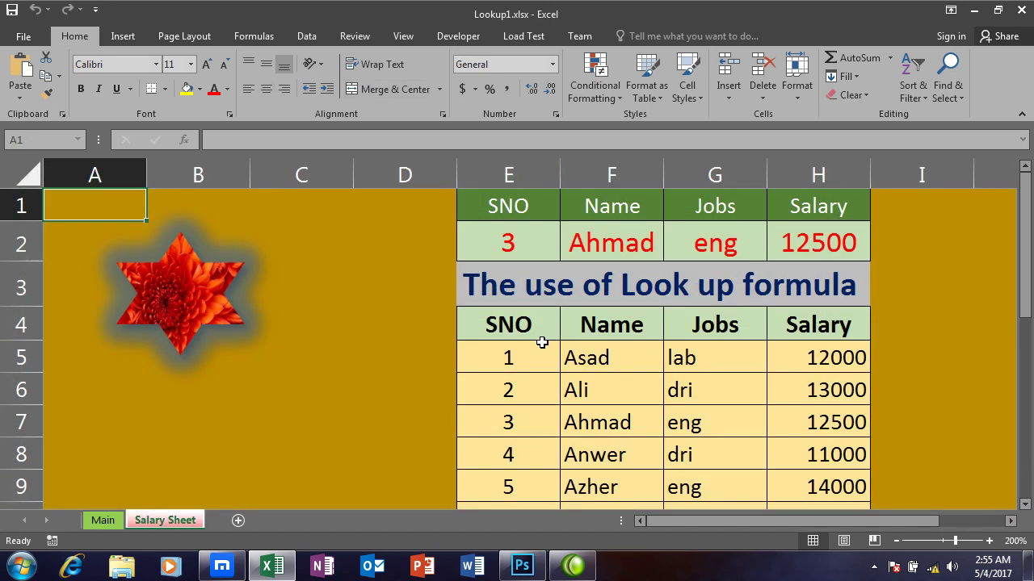
# Enter 4 as the lookup SNO in E2, then follow the star image link back to Main
pyautogui.click(485, 254)
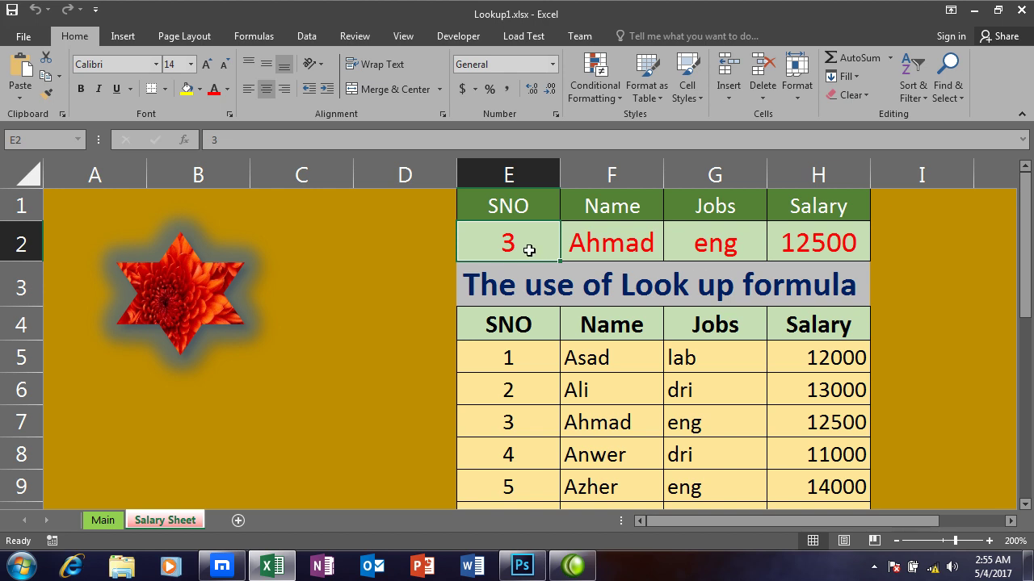
pyautogui.write('4')
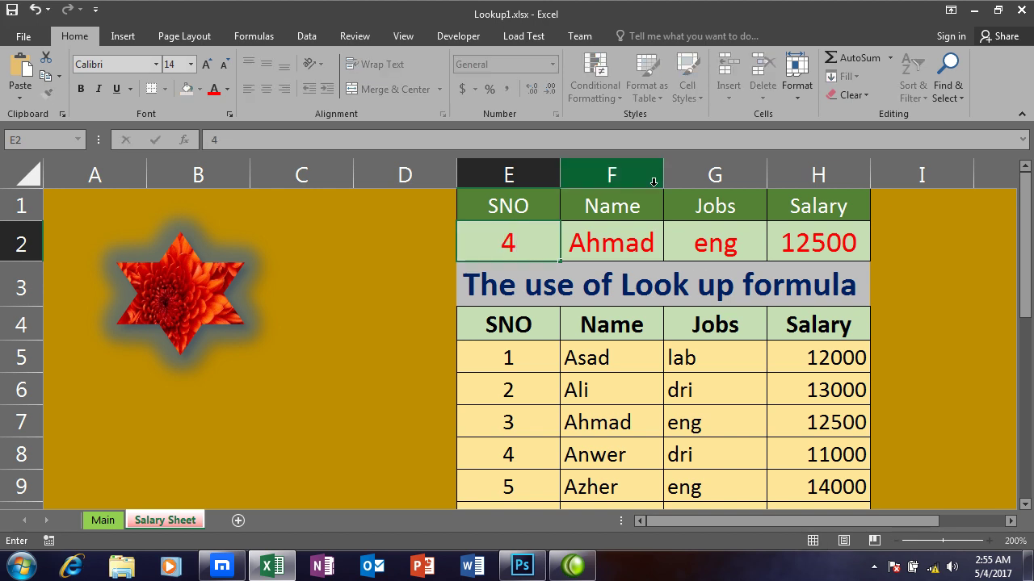
pyautogui.click(588, 251)
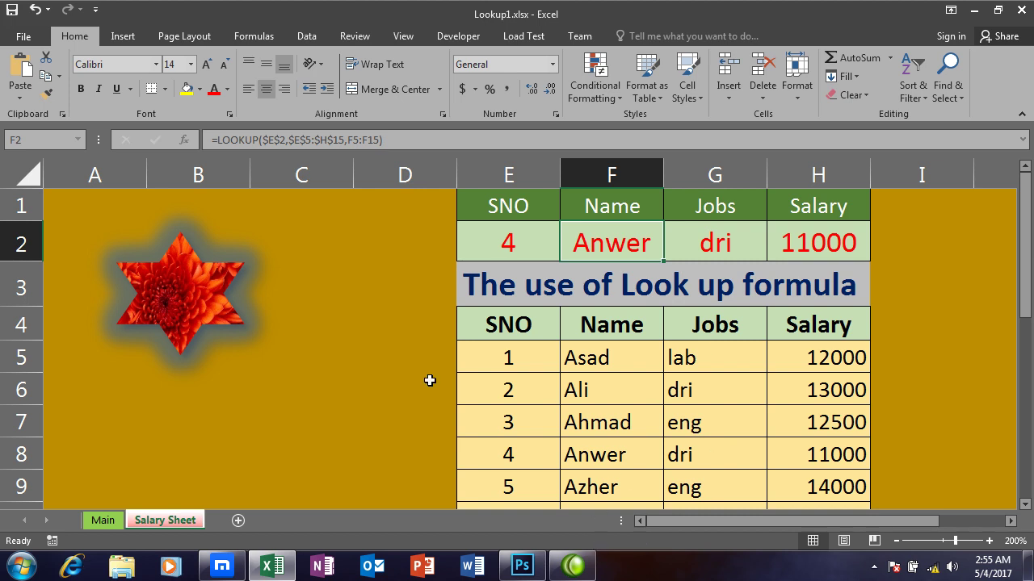
pyautogui.click(193, 301)
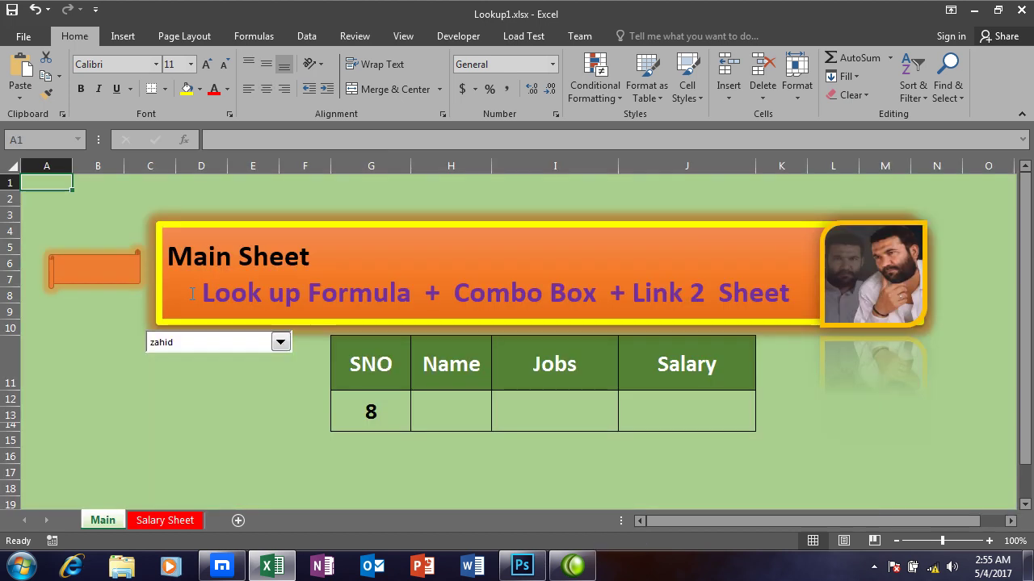
# Choose Asad from the top of the combo box list so SNO becomes 1
pyautogui.click(446, 409)
pyautogui.click(279, 341)
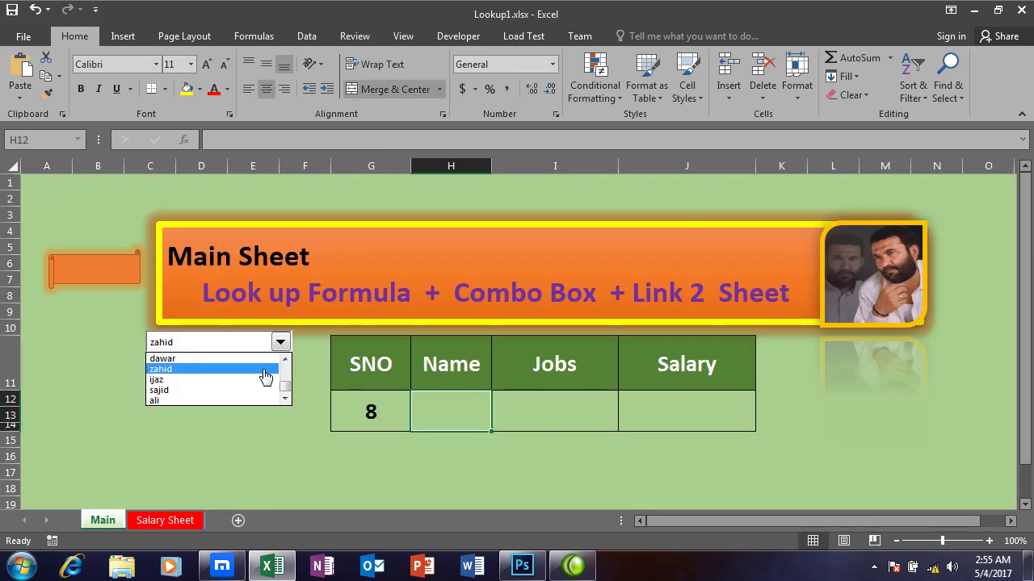
pyautogui.scroll(1, 289, 366)
pyautogui.scroll(1, 288, 365)
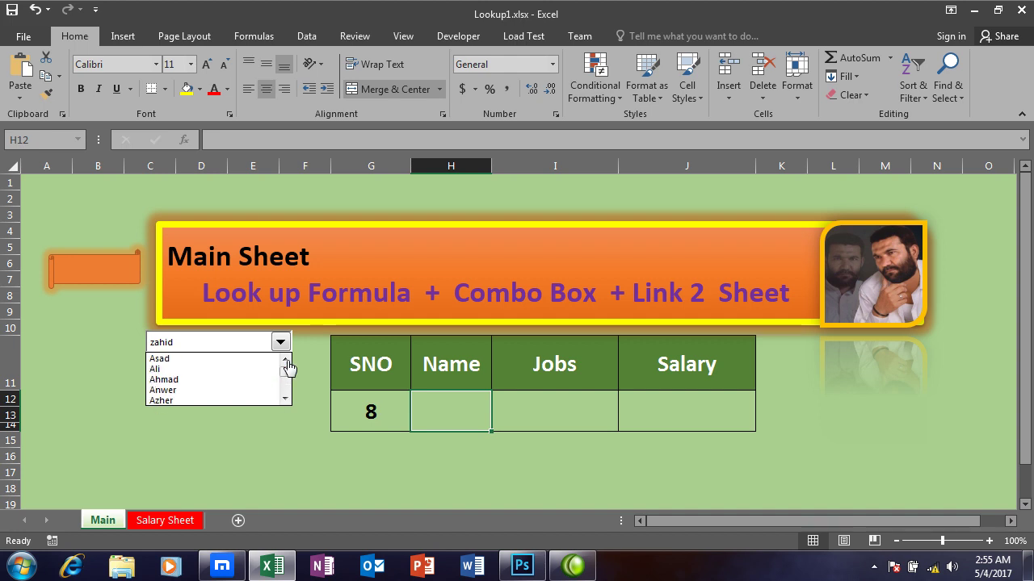
pyautogui.click(186, 359)
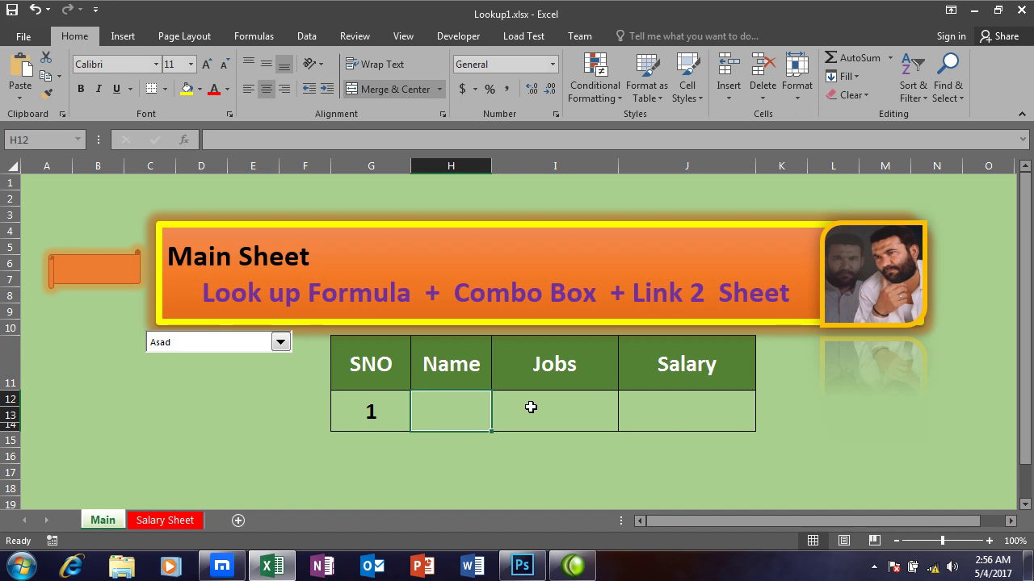
# Inspect the Jobs and Salary cells I12 and J12, then minimize Excel to the desktop
pyautogui.click(551, 410)
pyautogui.click(678, 411)
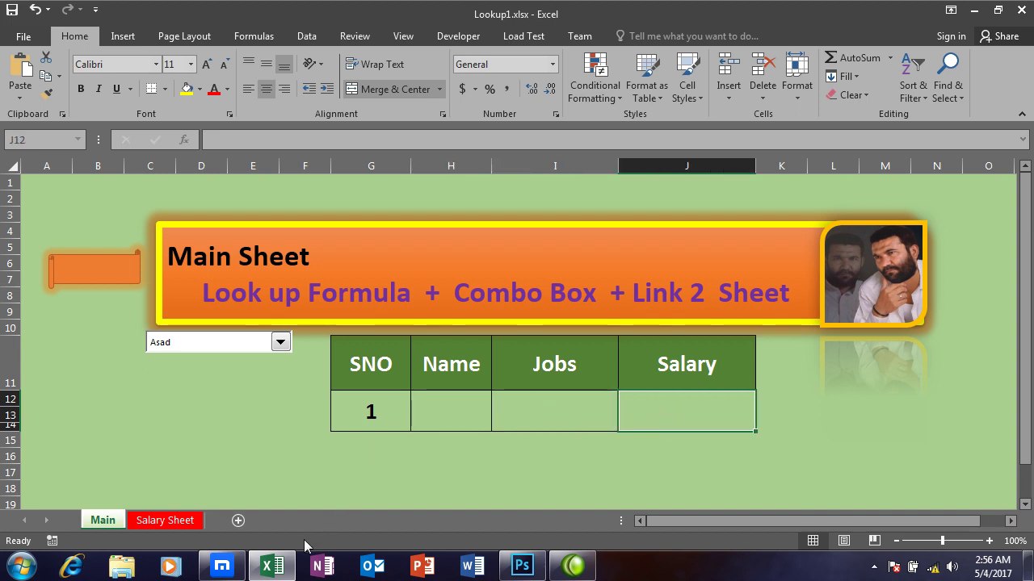
pyautogui.click(272, 566)
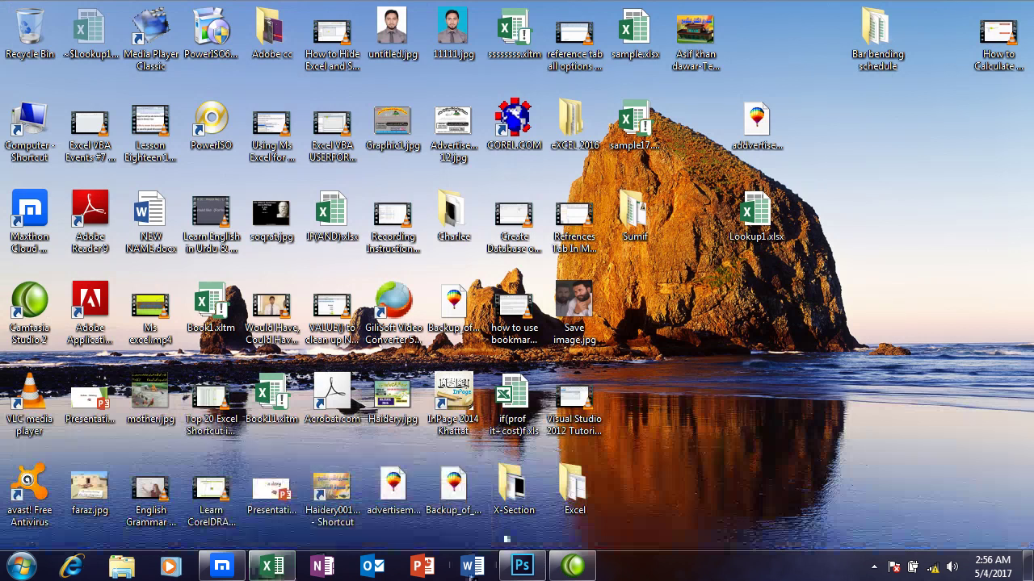
# Open and close if(prof it+cost)f.xls again, then minimize Excel
pyautogui.doubleClick(510, 408)
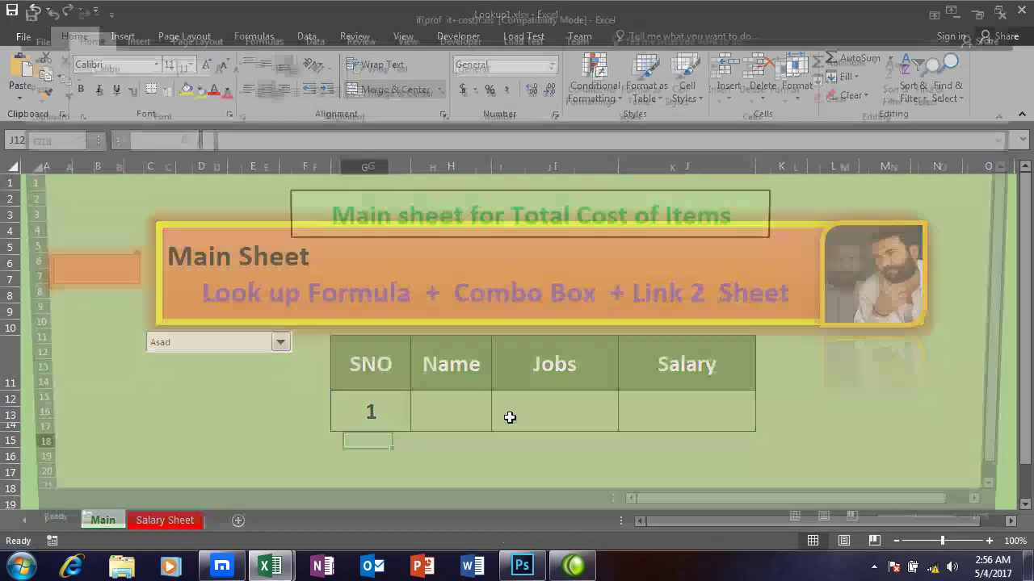
pyautogui.click(1022, 10)
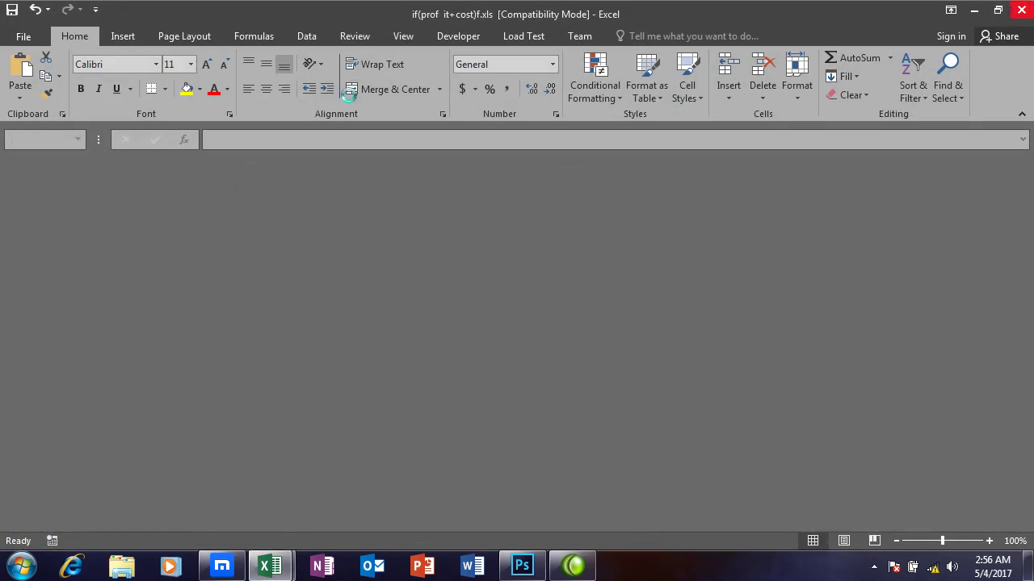
pyautogui.click(970, 12)
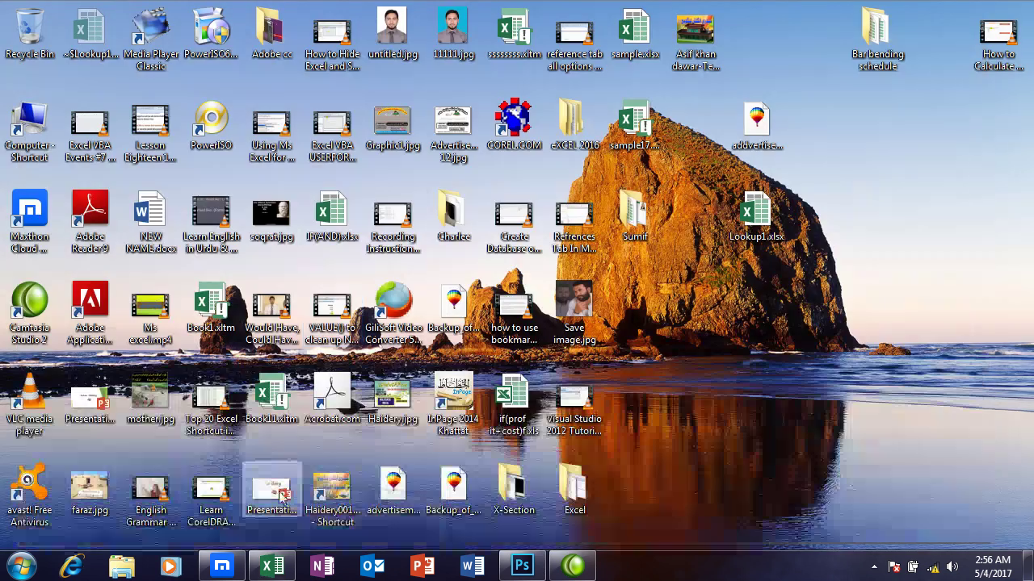
# Open Book11.xltm, quit Excel via Button 3 with Don't Save, and reopen Lookup1.xlsx
pyautogui.doubleClick(281, 401)
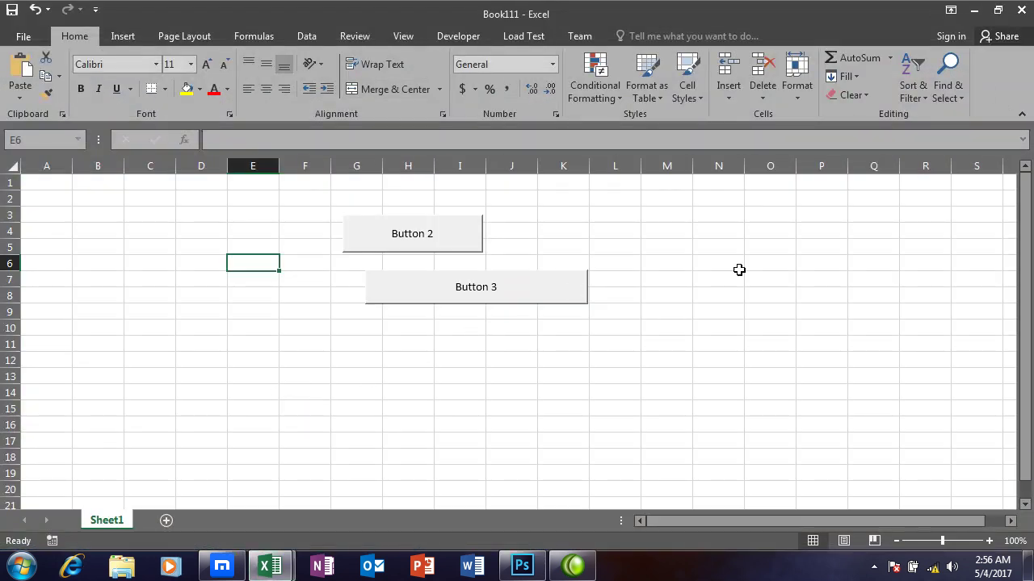
pyautogui.click(548, 289)
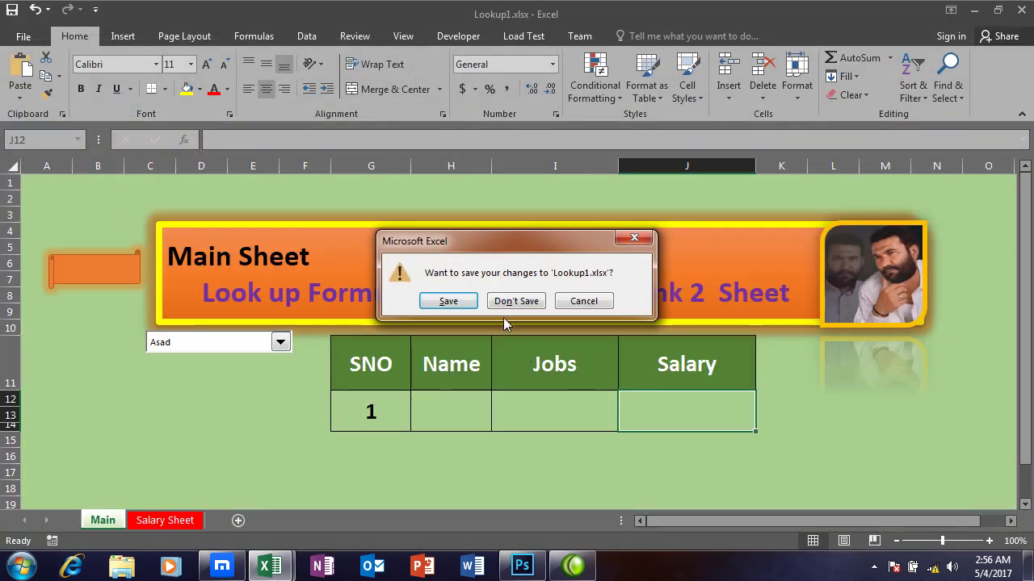
pyautogui.click(508, 305)
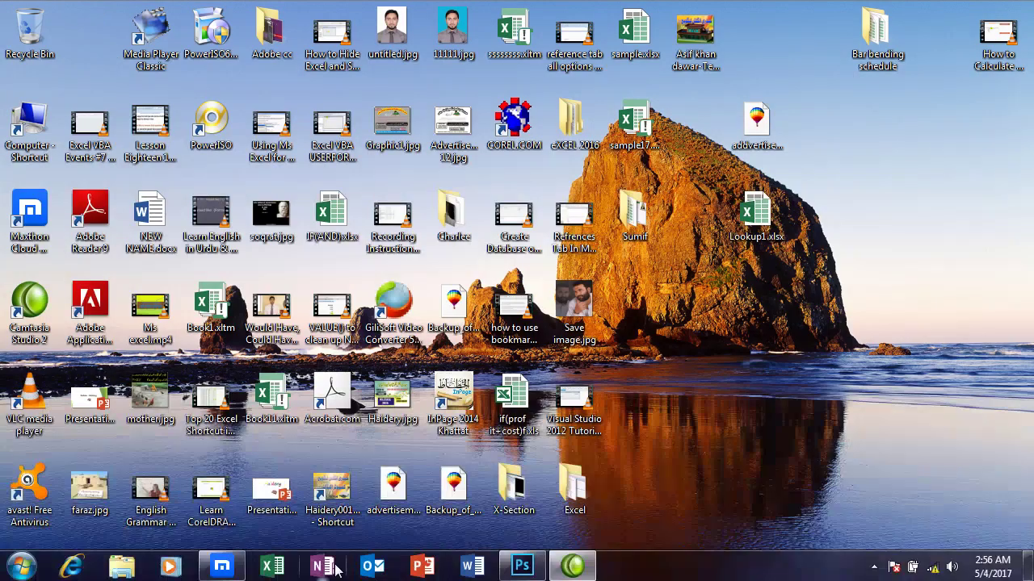
pyautogui.click(755, 238)
pyautogui.doubleClick(755, 234)
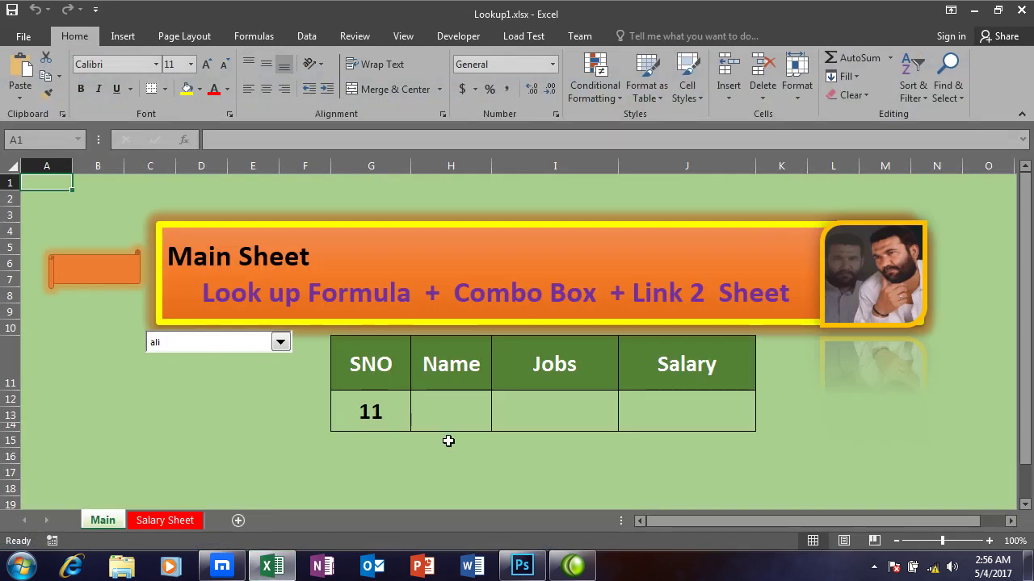
# Pick Asad in the combo box so SNO reads 1, then select H12 through J12 and return to H12
pyautogui.click(286, 346)
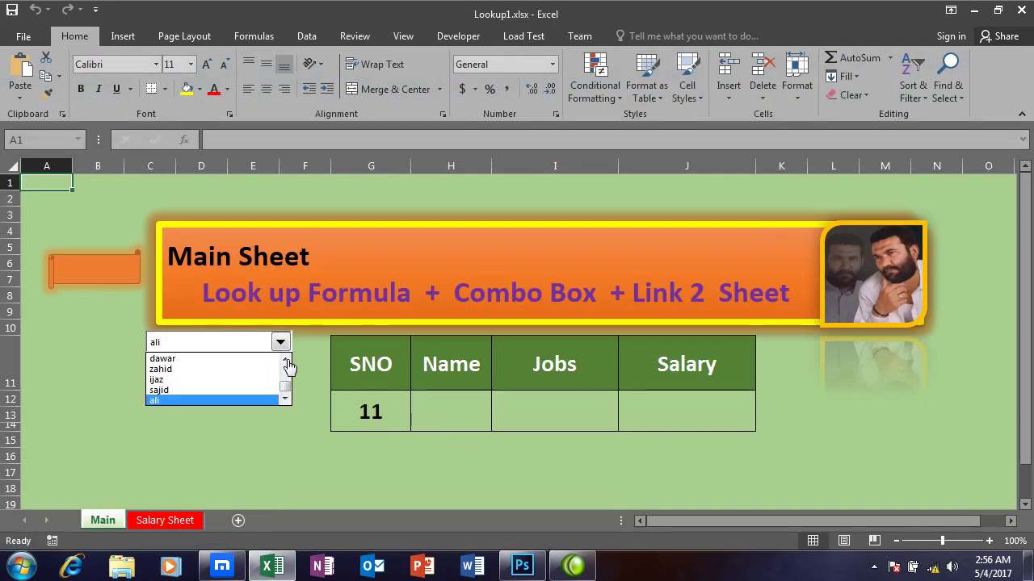
pyautogui.scroll(3, 286, 364)
pyautogui.click(255, 360)
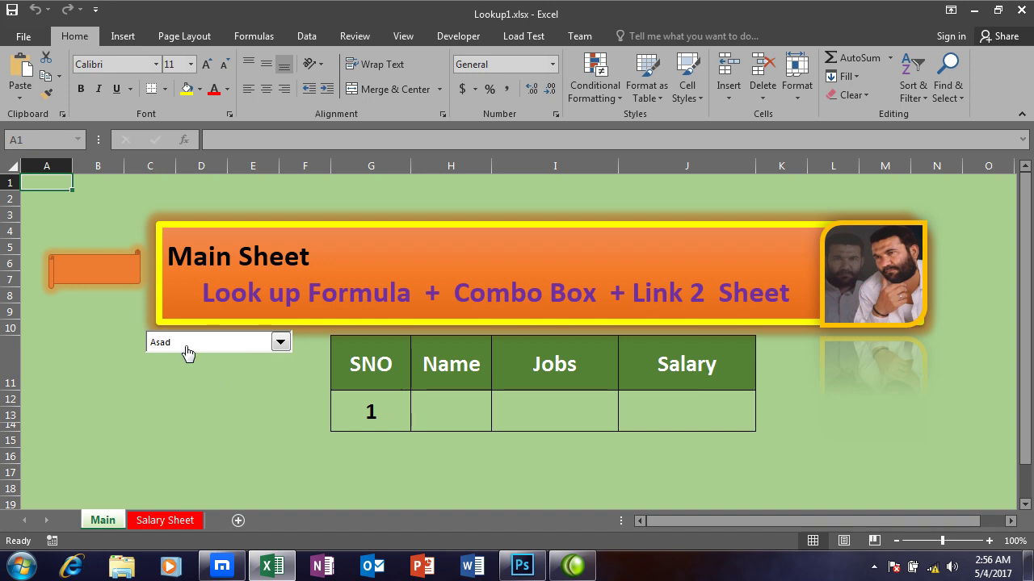
pyautogui.click(442, 413)
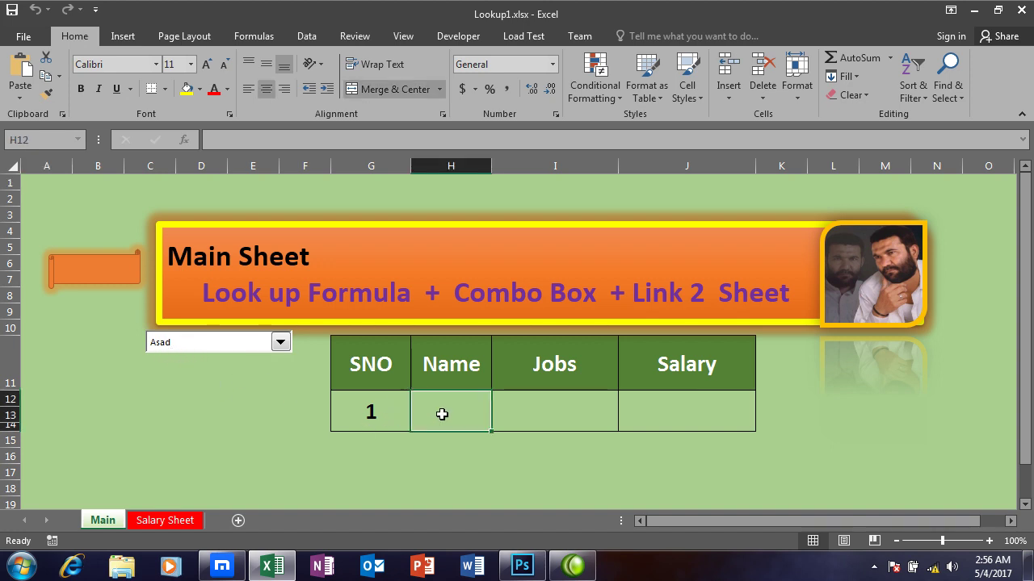
pyautogui.click(557, 412)
pyautogui.click(698, 412)
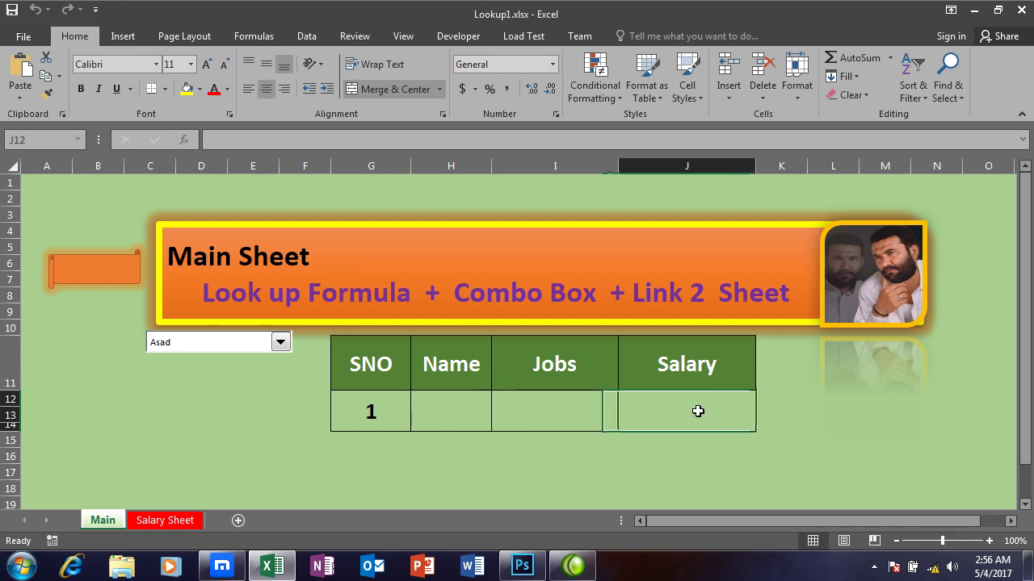
pyautogui.click(451, 412)
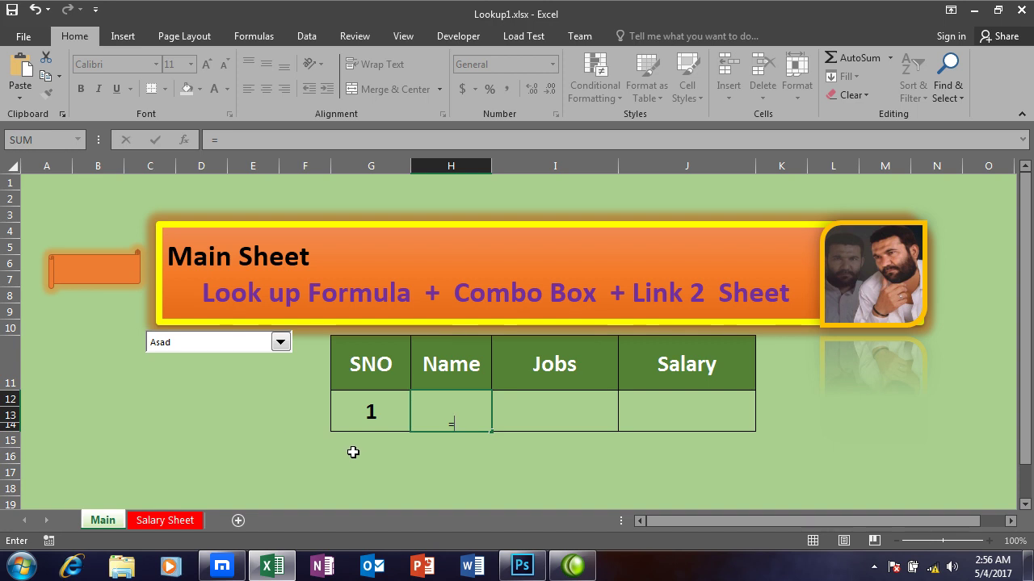
# Make the Name cell H12 bold at 22 points, then start typing =inde there
pyautogui.press('Return')
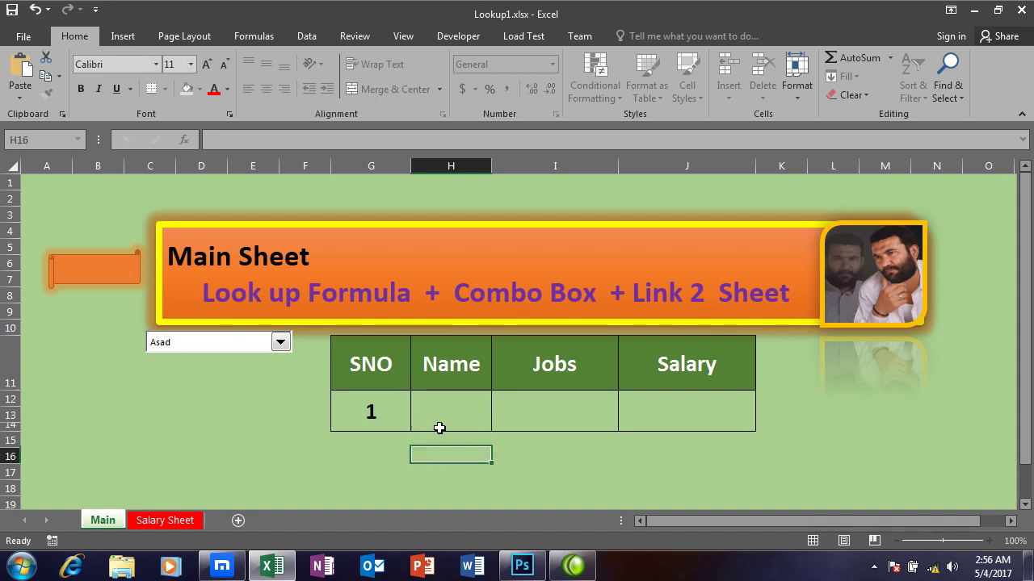
pyautogui.click(450, 411)
pyautogui.click(80, 89)
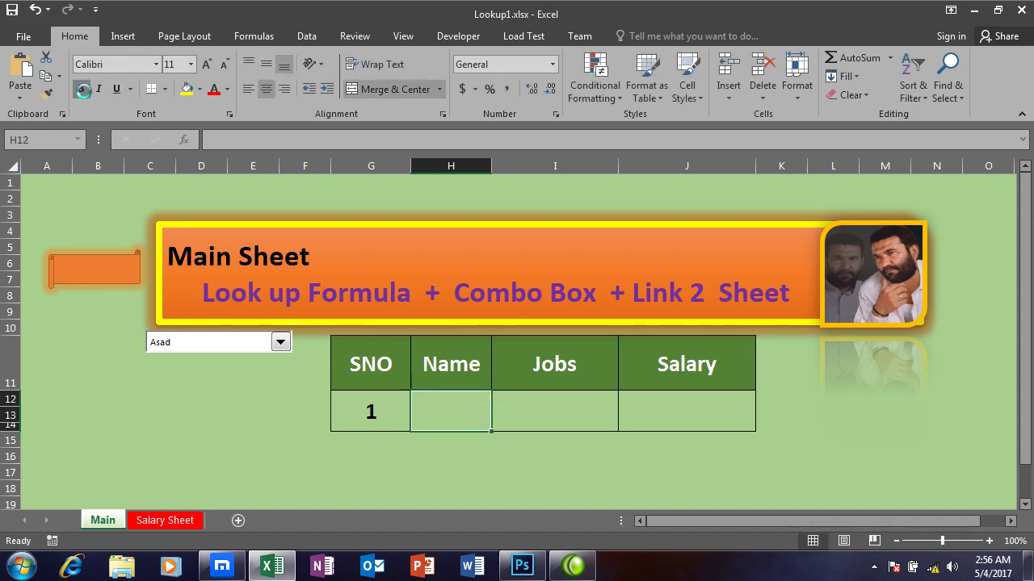
pyautogui.click(207, 65)
pyautogui.click(207, 64)
pyautogui.click(208, 65)
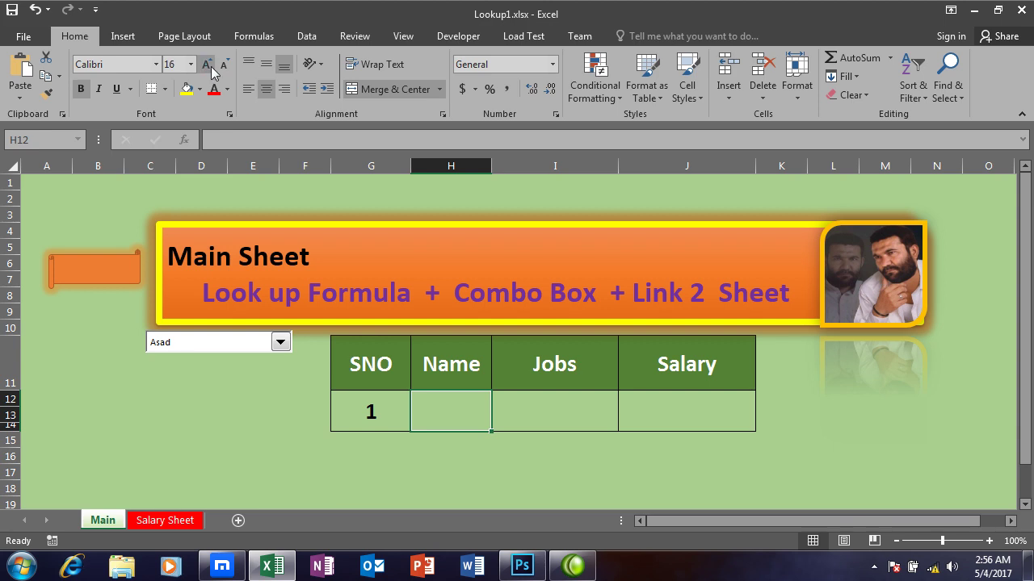
pyautogui.click(208, 65)
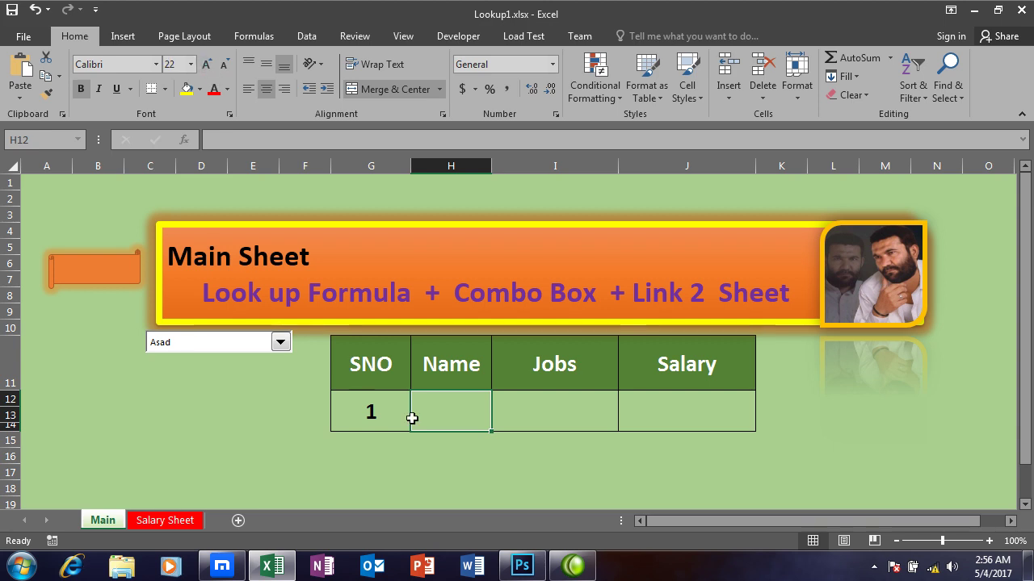
pyautogui.click(537, 425)
pyautogui.click(448, 410)
pyautogui.write('=i')
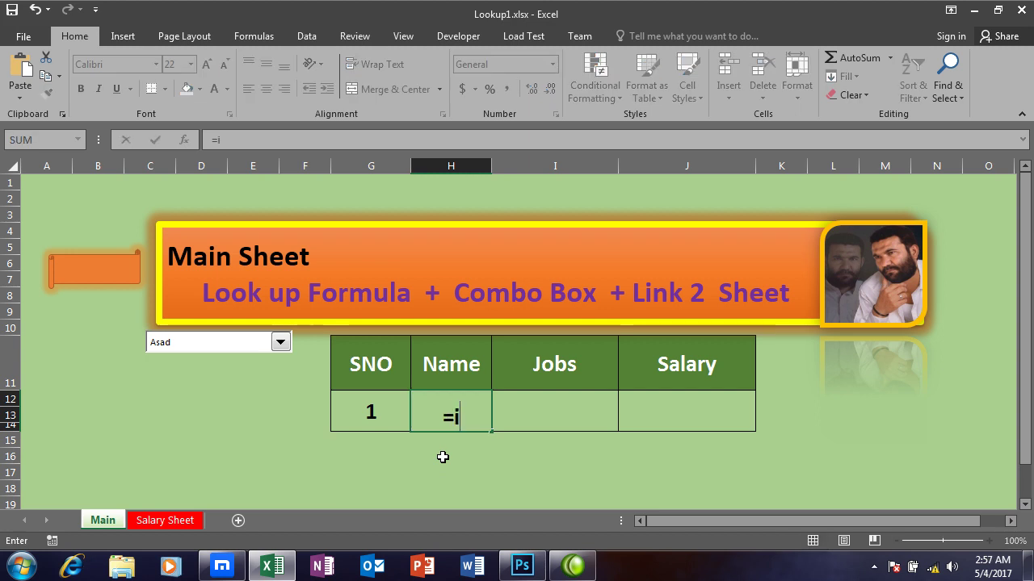
pyautogui.write('nd')
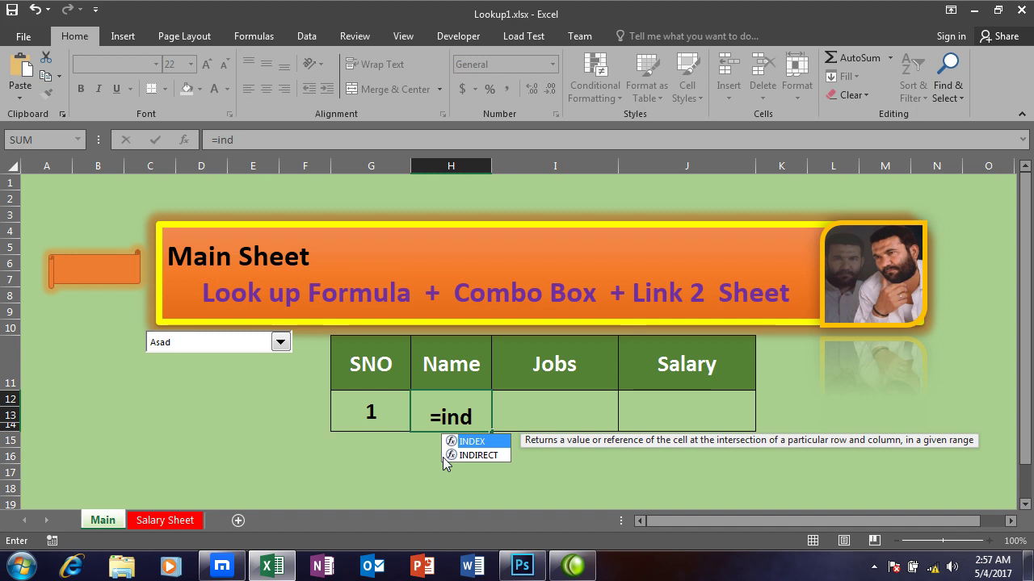
pyautogui.write('e')
# Accept INDEX so H12 reads =INDEX(, and bring up its argument-form choices
pyautogui.press('Tab')
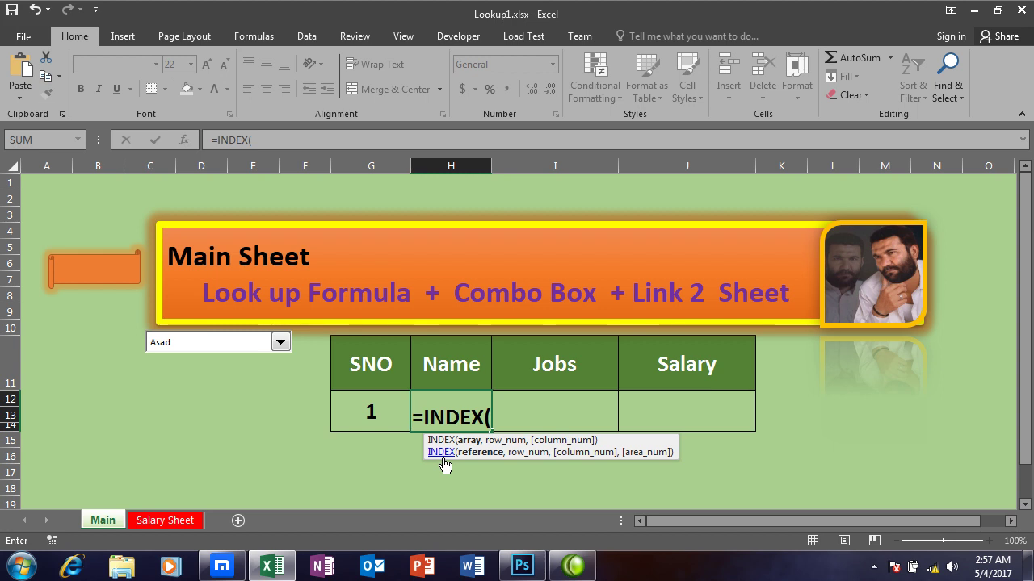
pyautogui.click(443, 455)
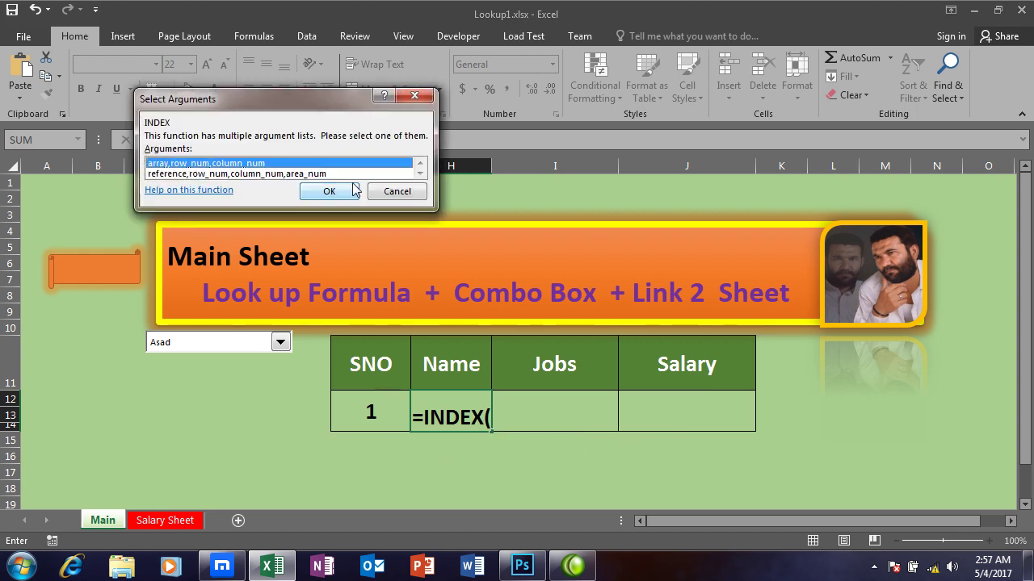
# Use INDEX's array form with Array 'Salary Sheet'!F5:H15, Row_num G12 and Column_num 1
pyautogui.click(334, 191)
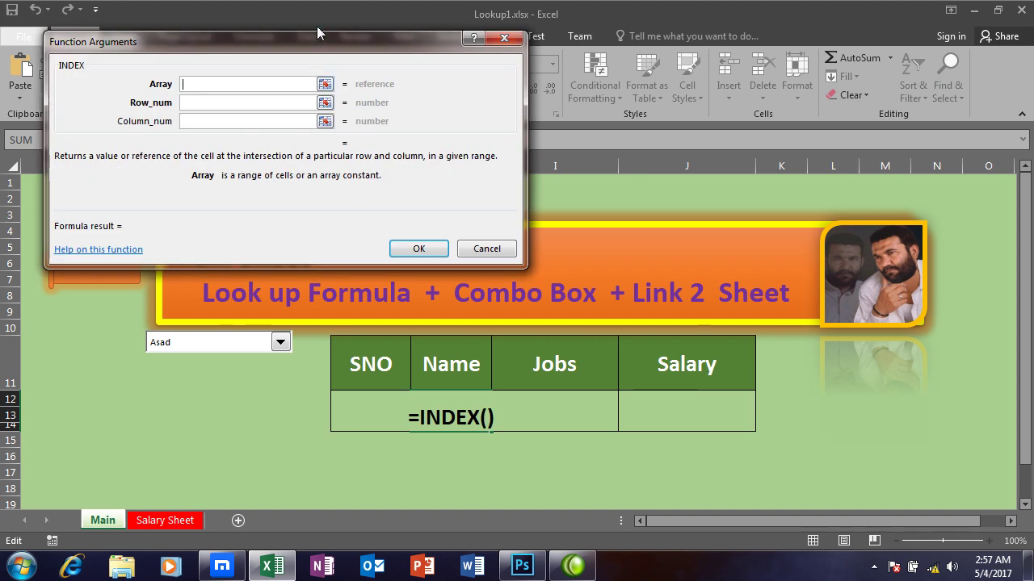
pyautogui.moveTo(319, 51); pyautogui.dragTo(534, 78)
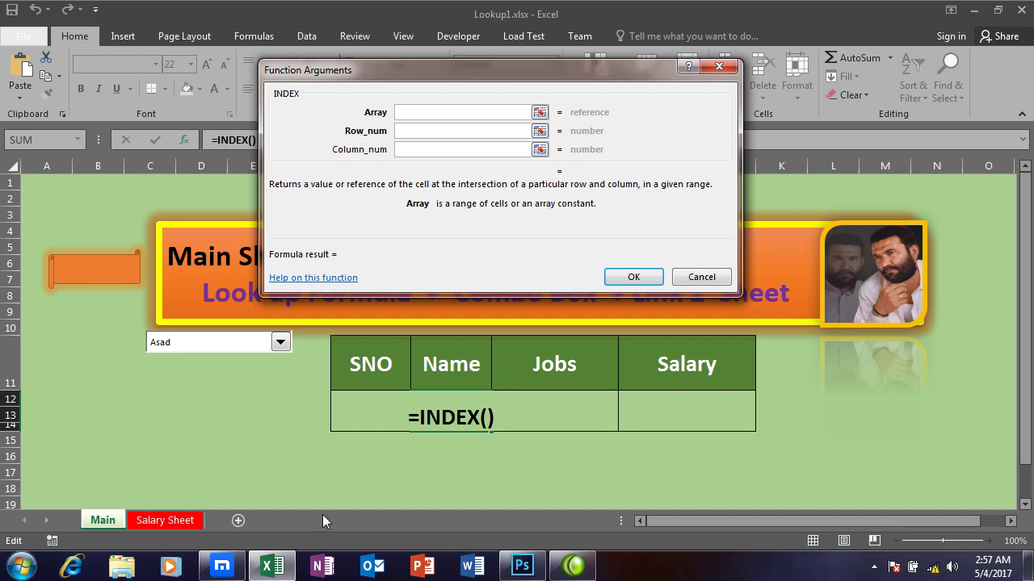
pyautogui.click(162, 521)
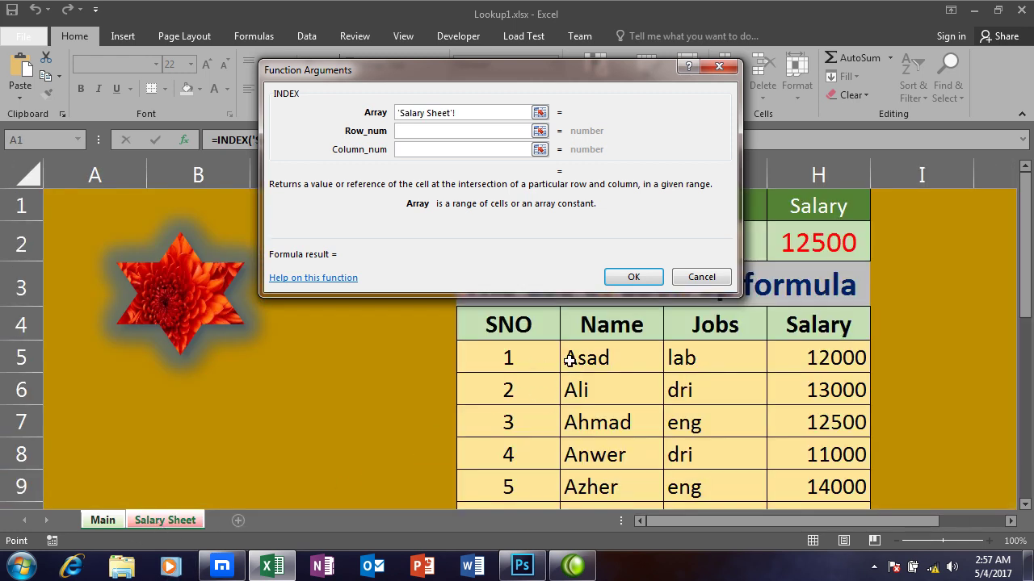
pyautogui.moveTo(570, 361)
pyautogui.mouseDown()
pyautogui.moveTo(789, 502)
pyautogui.moveTo(783, 432)
pyautogui.moveTo(767, 430)
pyautogui.mouseUp()
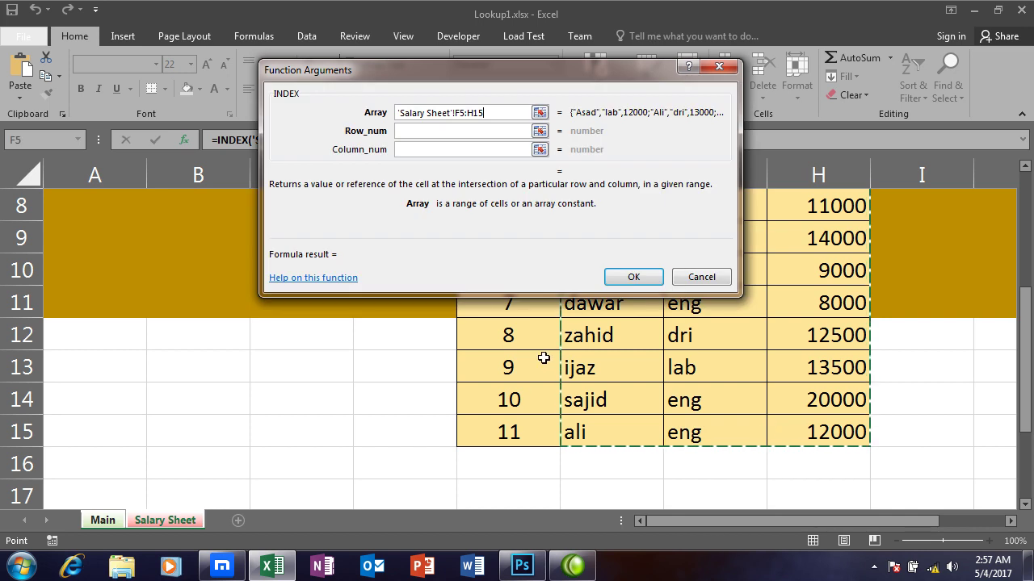
pyautogui.click(433, 132)
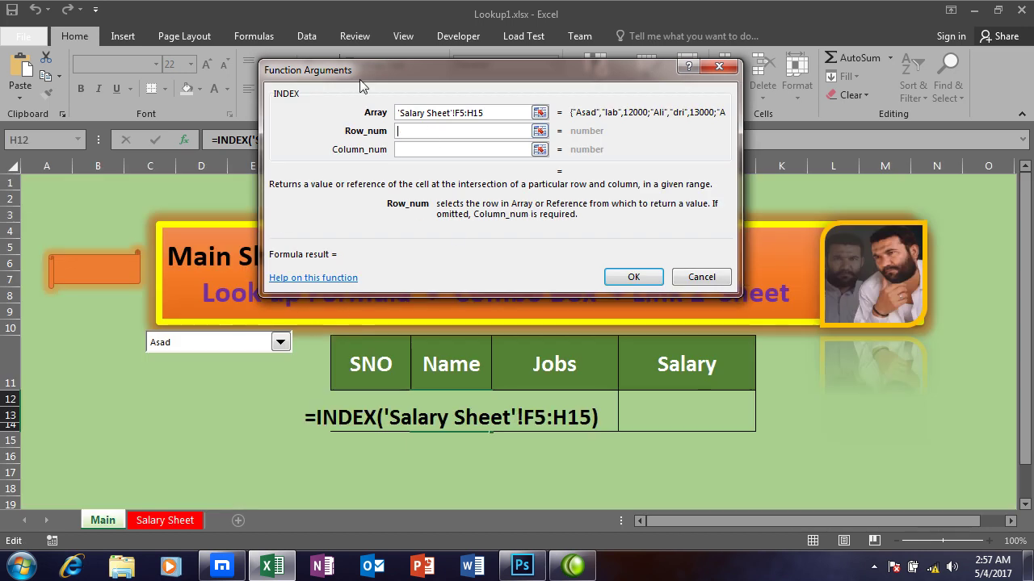
pyautogui.moveTo(361, 87); pyautogui.dragTo(621, 108)
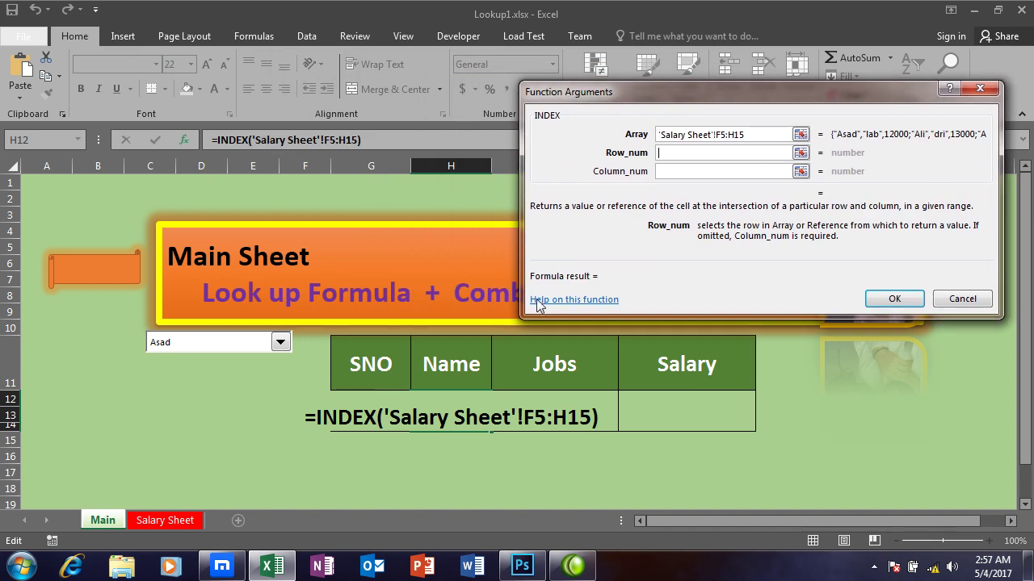
pyautogui.click(356, 401)
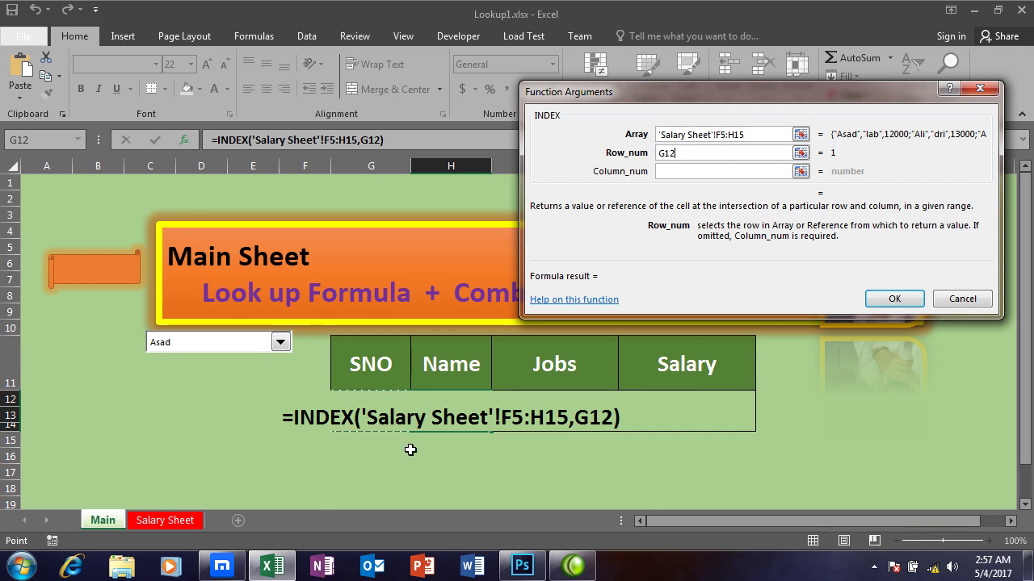
pyautogui.click(668, 172)
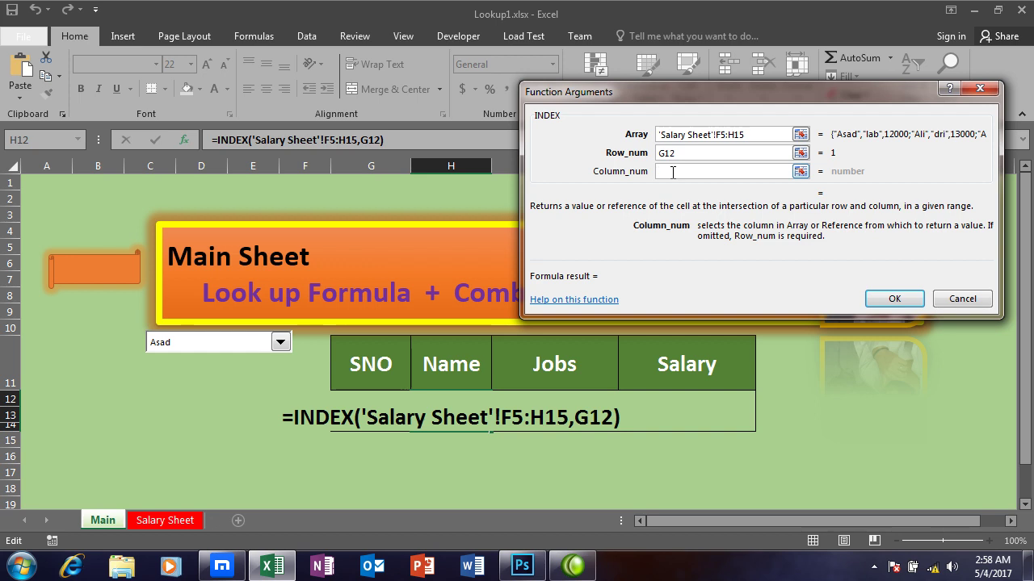
pyautogui.write('1')
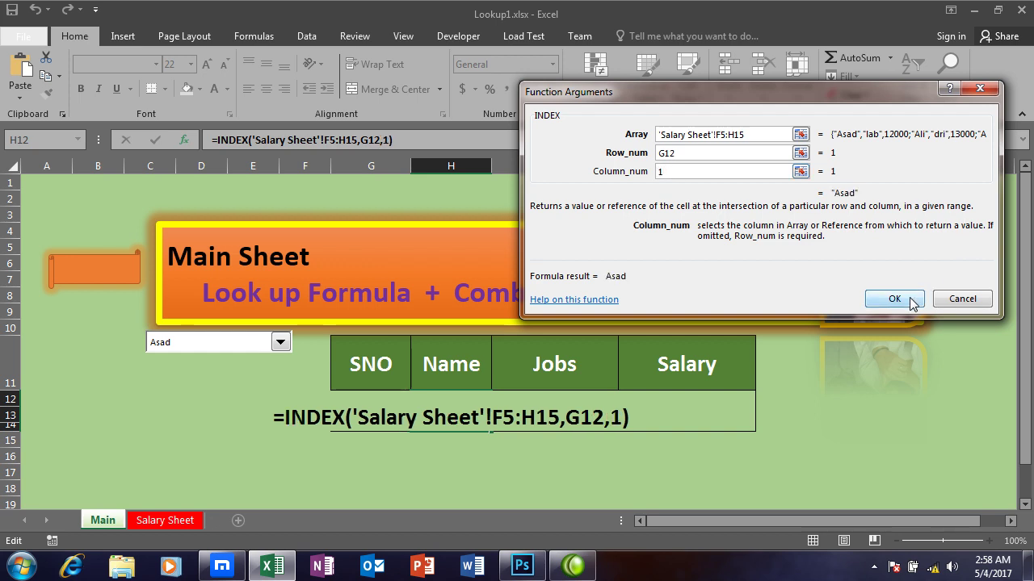
pyautogui.click(913, 299)
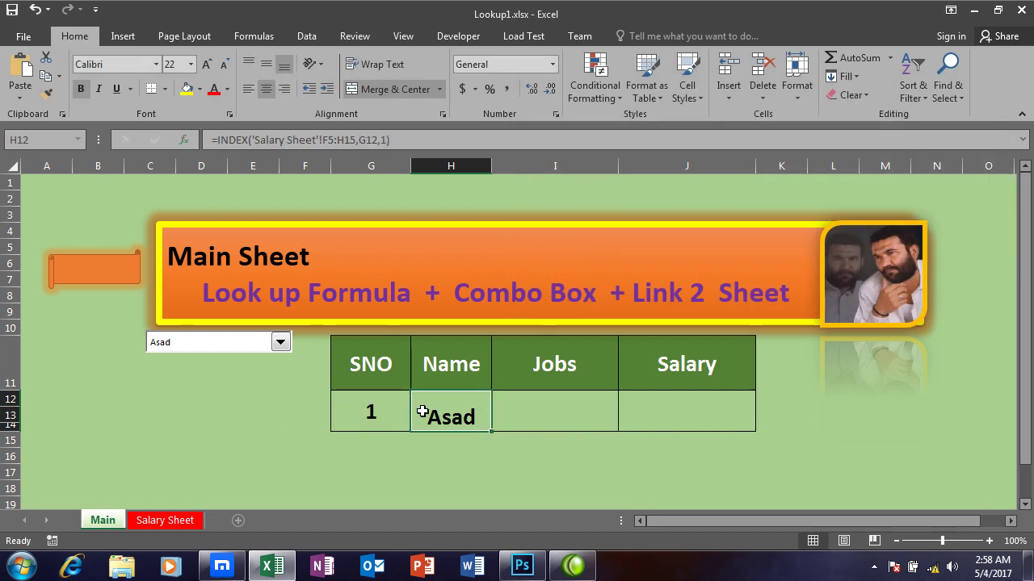
# Vertically centre the Name cell, pick Ali in the combo box, and re-commit the H12 INDEX formula
pyautogui.click(265, 66)
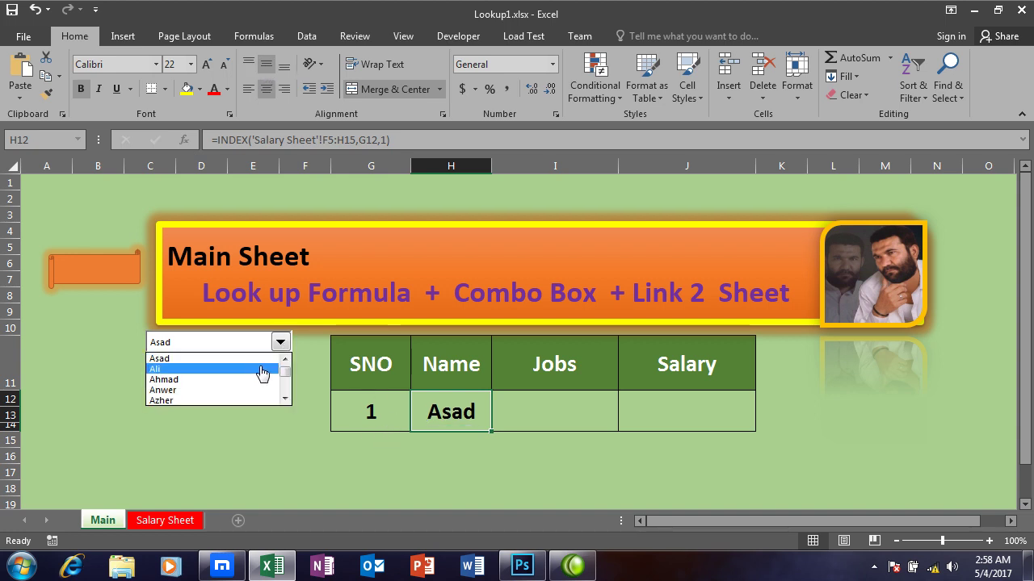
pyautogui.click(258, 369)
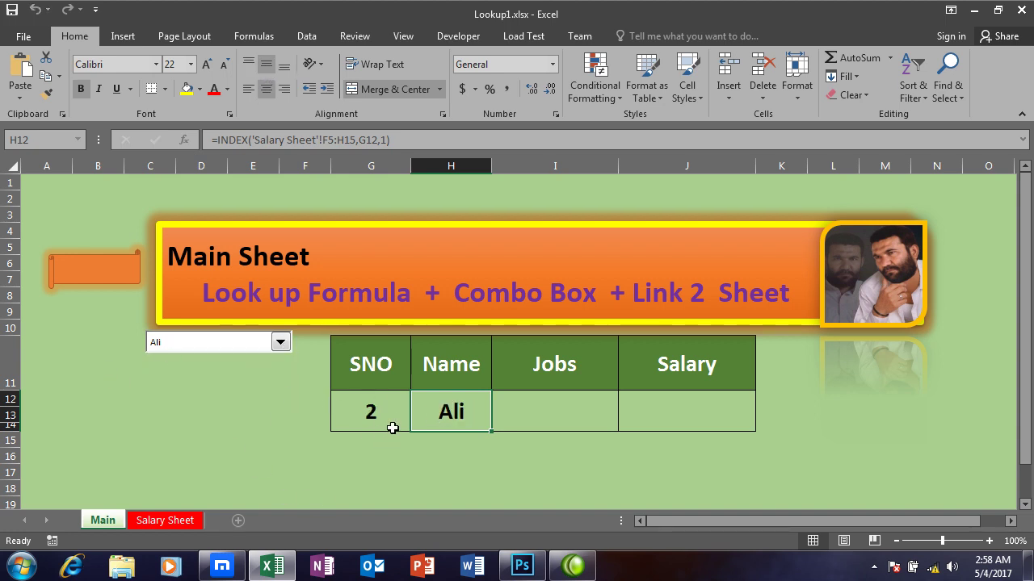
pyautogui.click(376, 415)
pyautogui.click(440, 424)
pyautogui.doubleClick(489, 410)
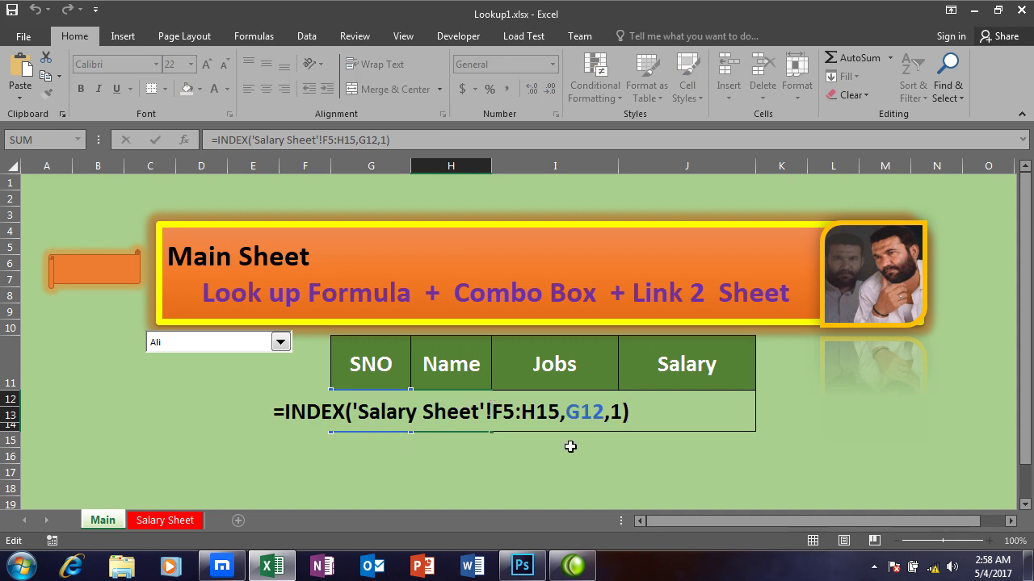
pyautogui.press('Return')
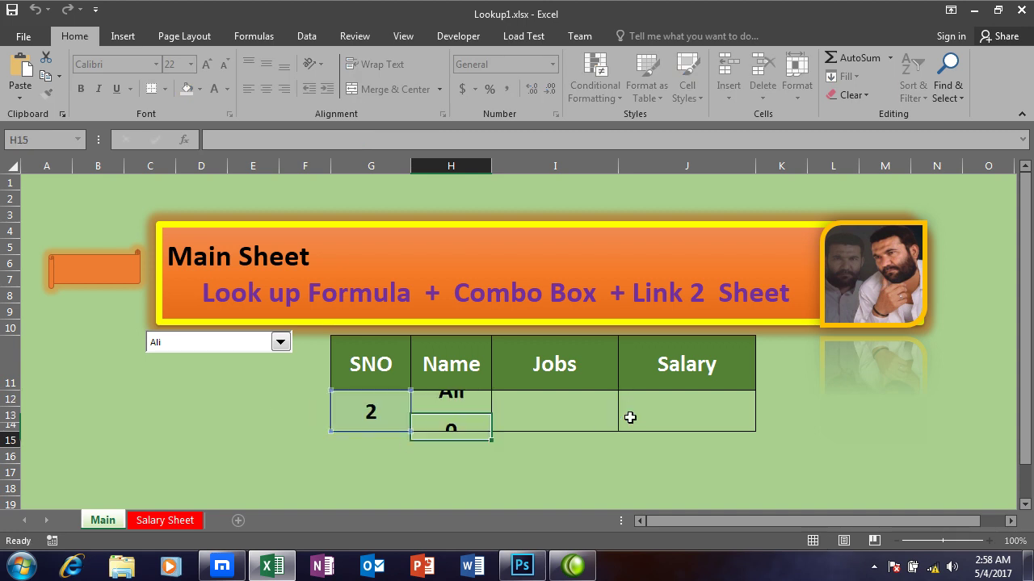
# Review the name, job and salary data on Salary Sheet, then return to the Main sheet
pyautogui.click(167, 521)
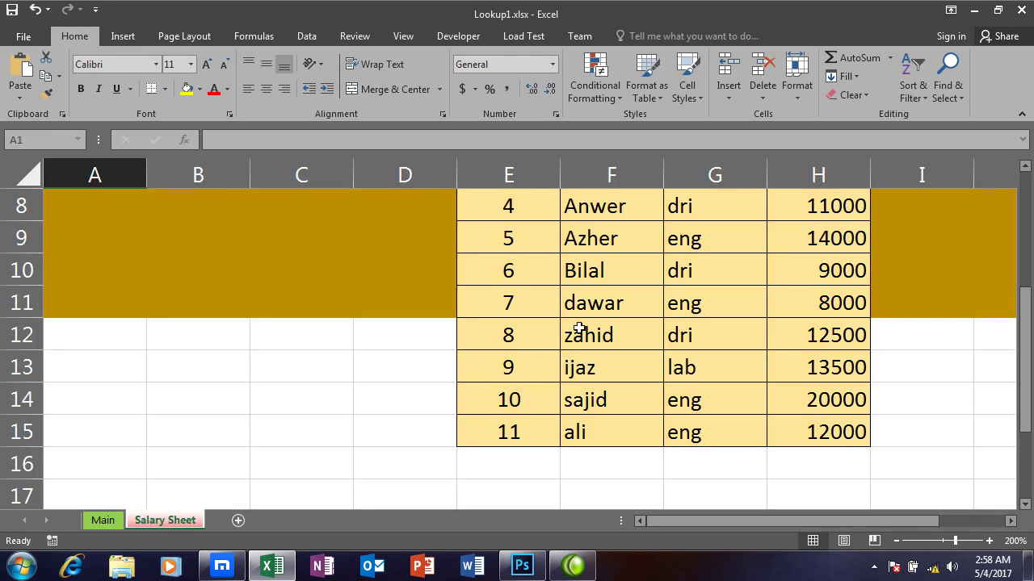
pyautogui.scroll(2, 670, 339)
pyautogui.moveTo(594, 327); pyautogui.dragTo(794, 475)
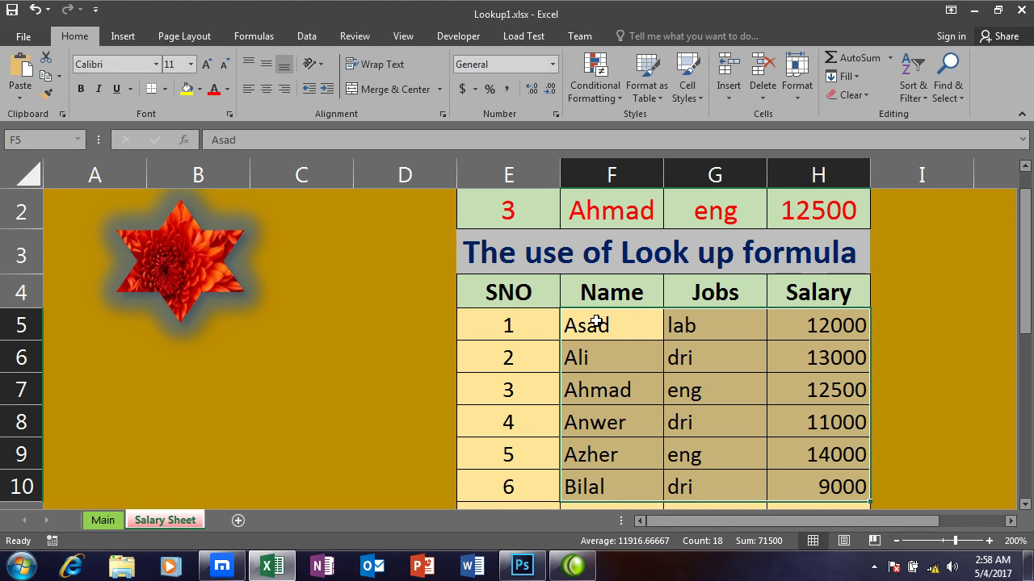
pyautogui.click(723, 326)
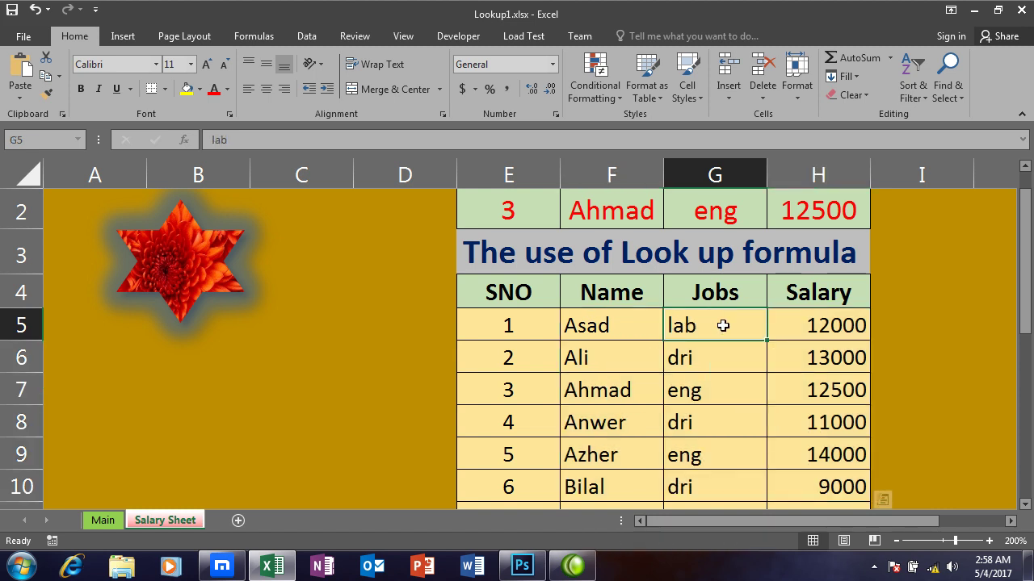
pyautogui.click(832, 321)
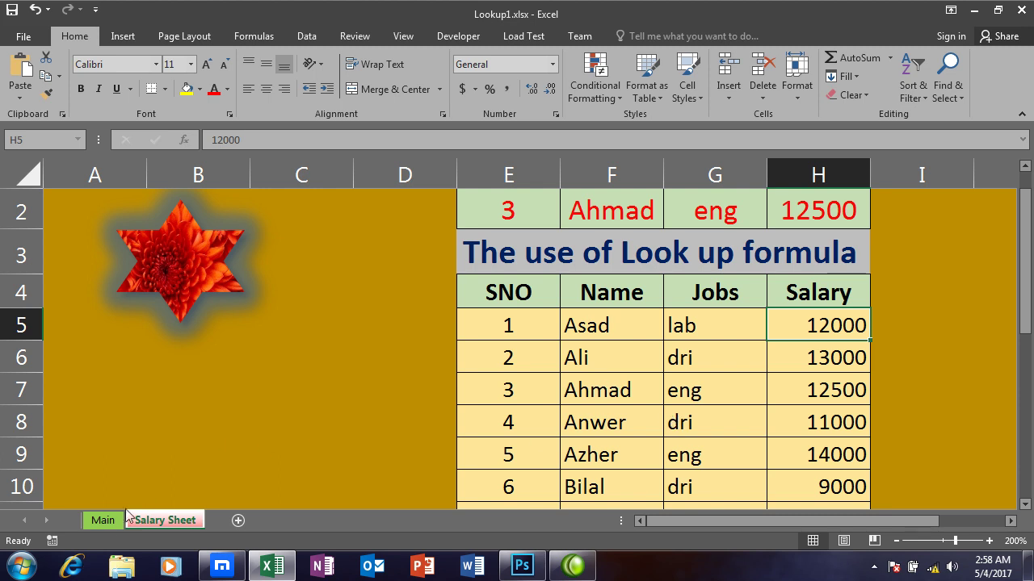
pyautogui.click(172, 287)
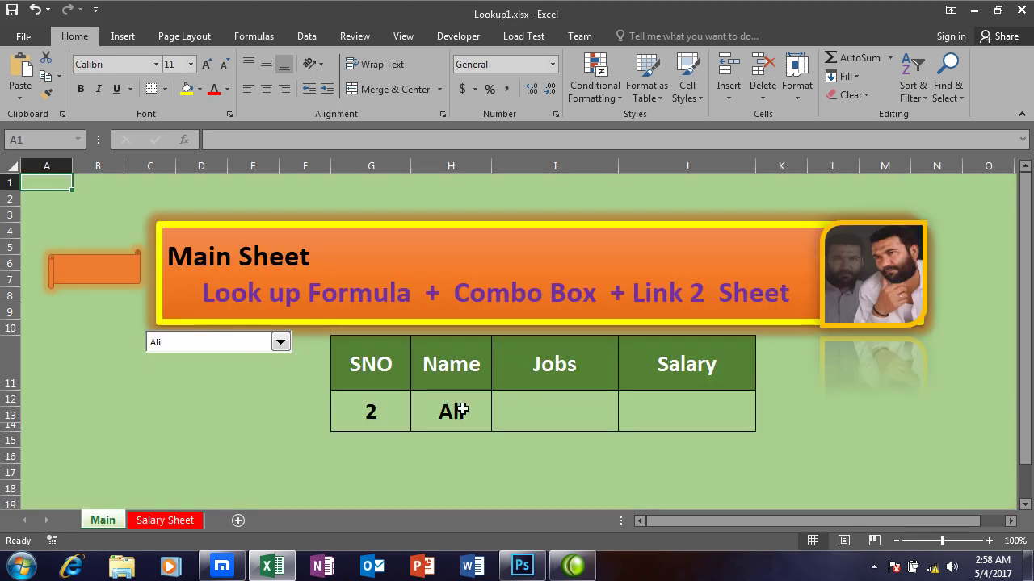
# Change H12's formula to =INDEX('Salary Sheet'!$F$5:$H$15,$G$12,1) with absolute references
pyautogui.click(462, 408)
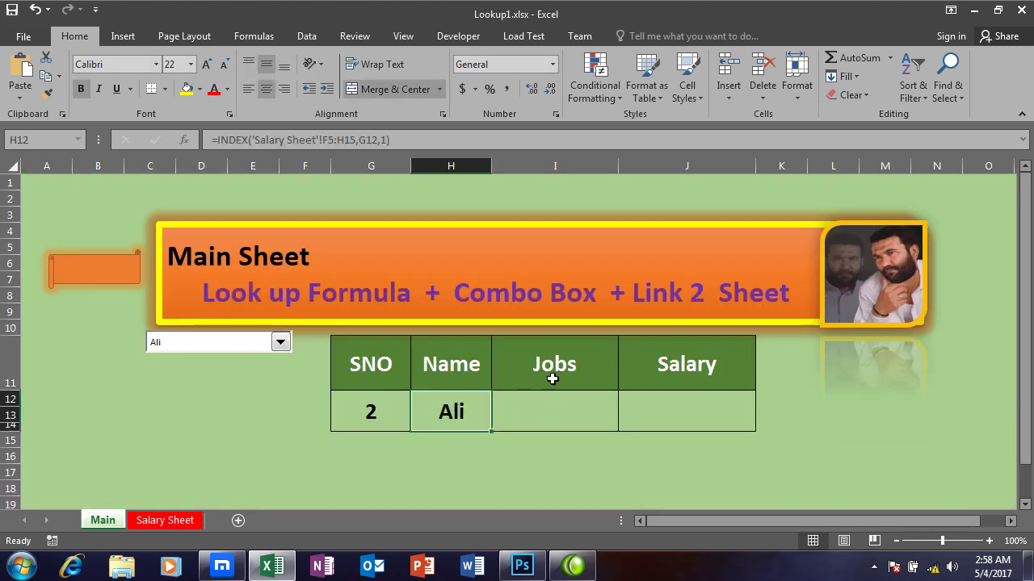
pyautogui.click(546, 410)
pyautogui.click(700, 410)
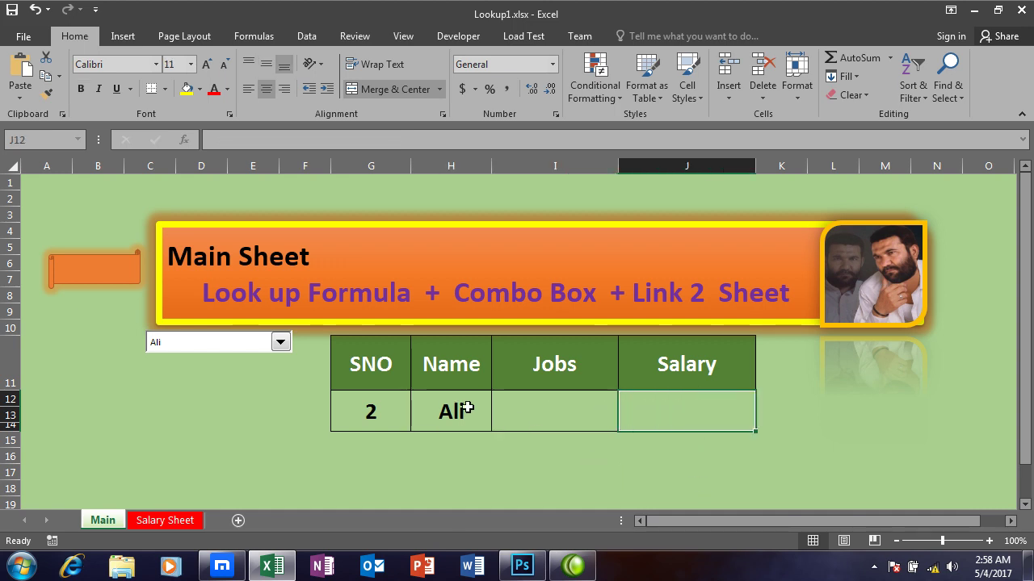
pyautogui.click(465, 409)
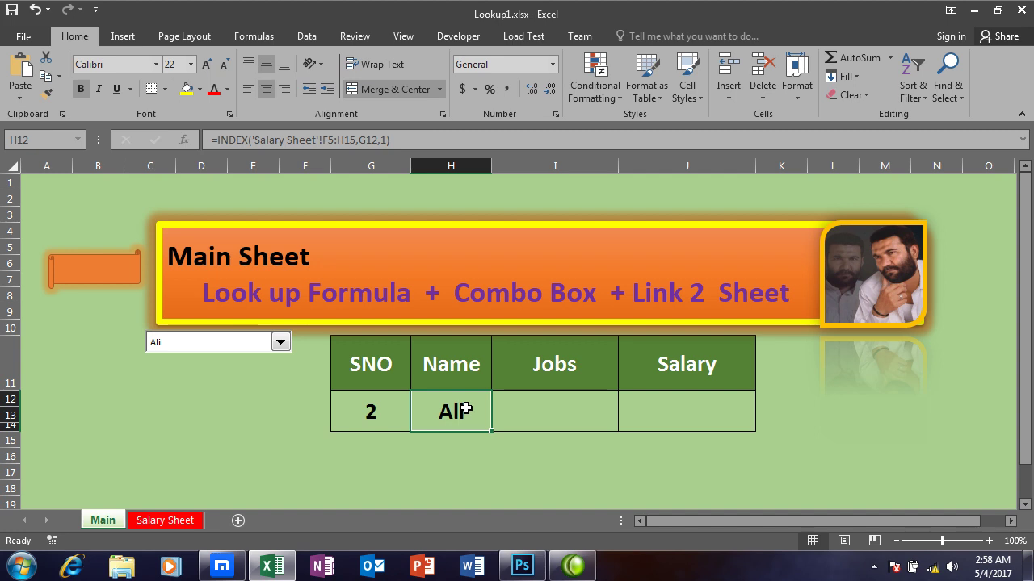
pyautogui.doubleClick(466, 409)
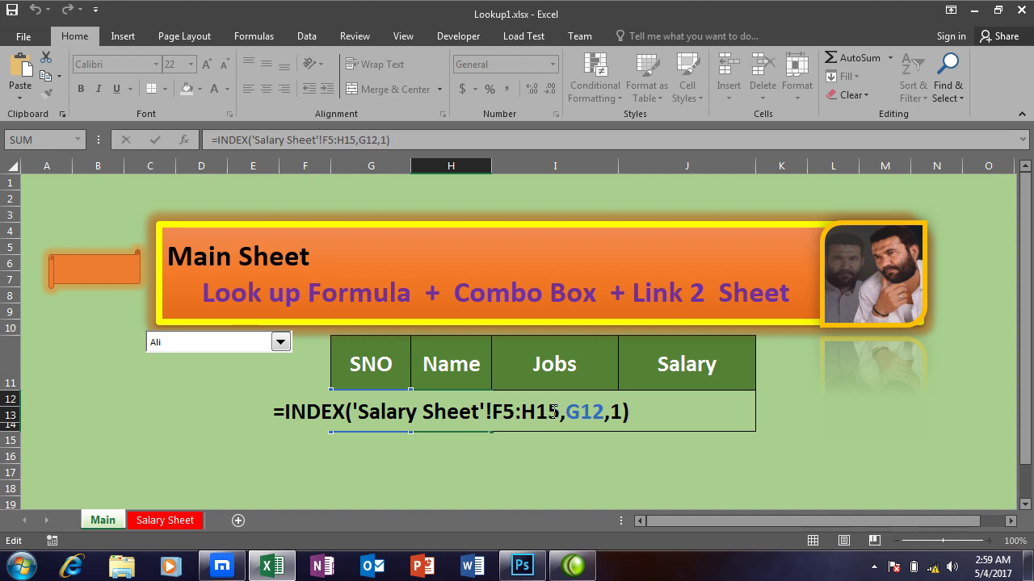
pyautogui.moveTo(560, 411); pyautogui.dragTo(494, 412)
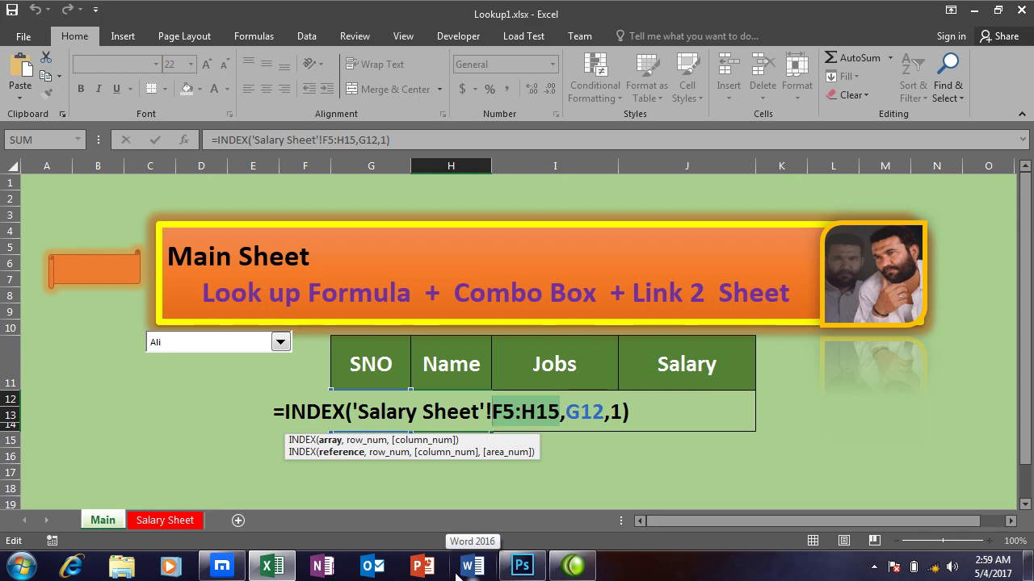
pyautogui.press('F4')
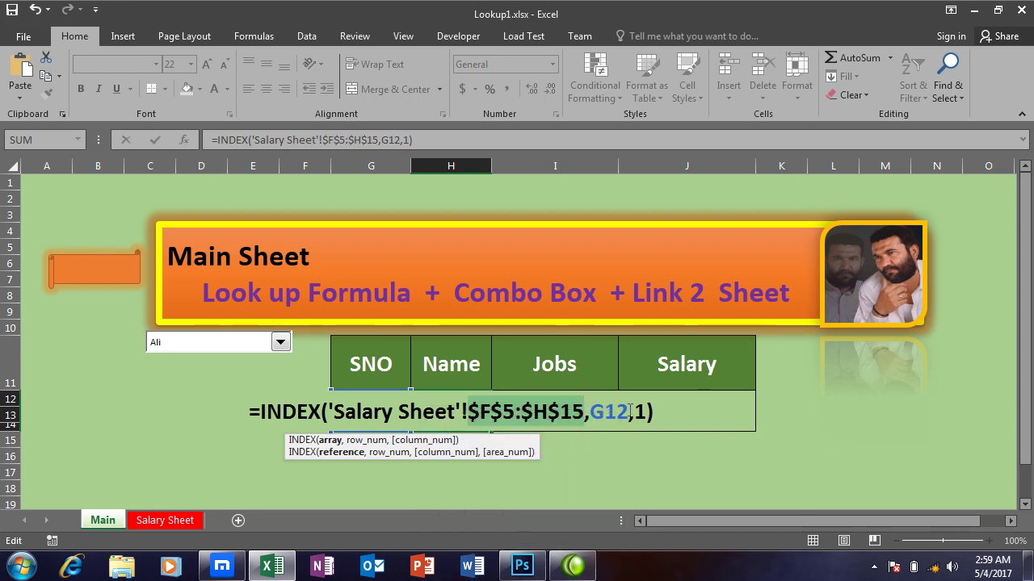
pyautogui.moveTo(630, 413); pyautogui.dragTo(590, 413)
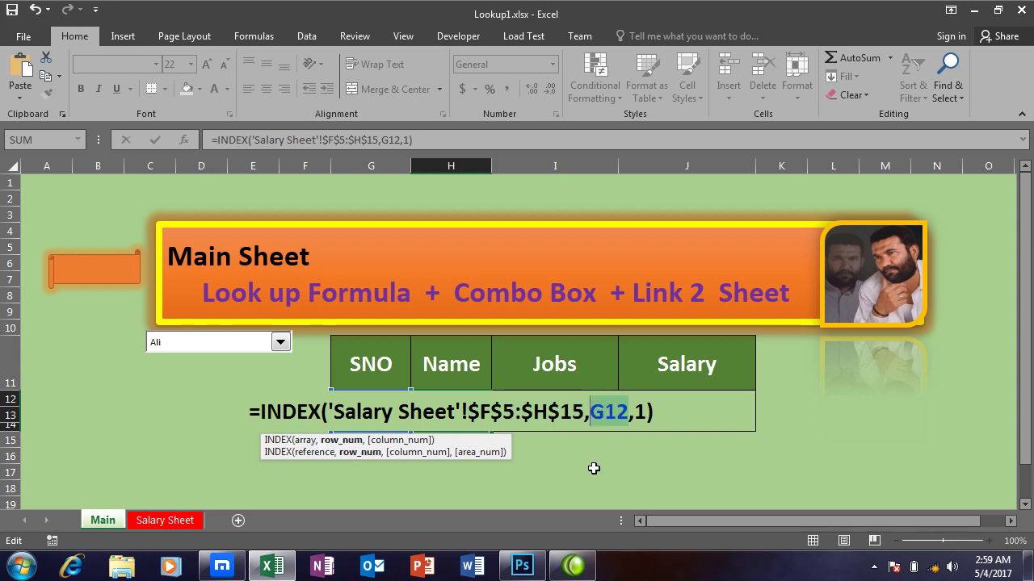
pyautogui.press('F4')
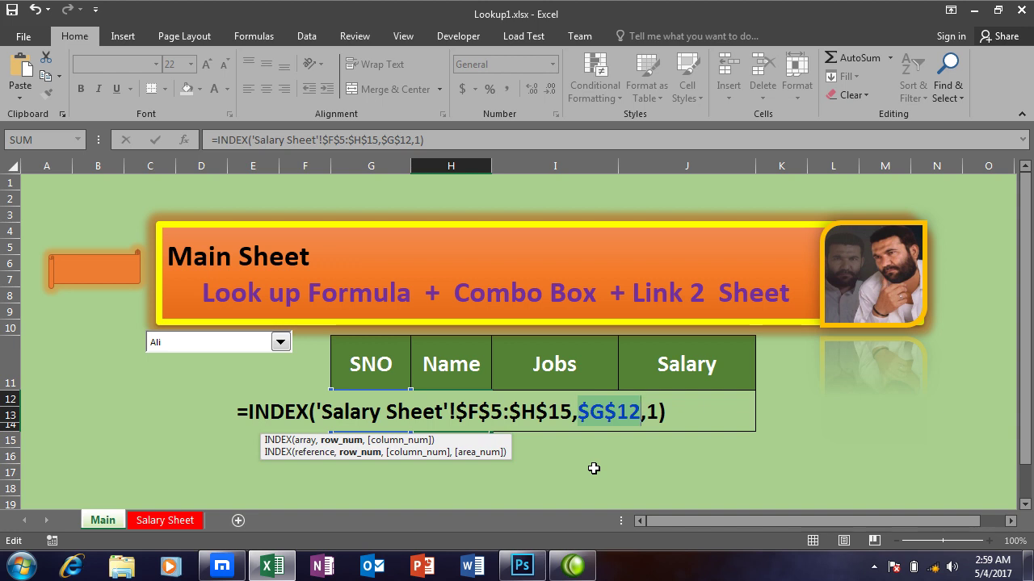
pyautogui.press('Return')
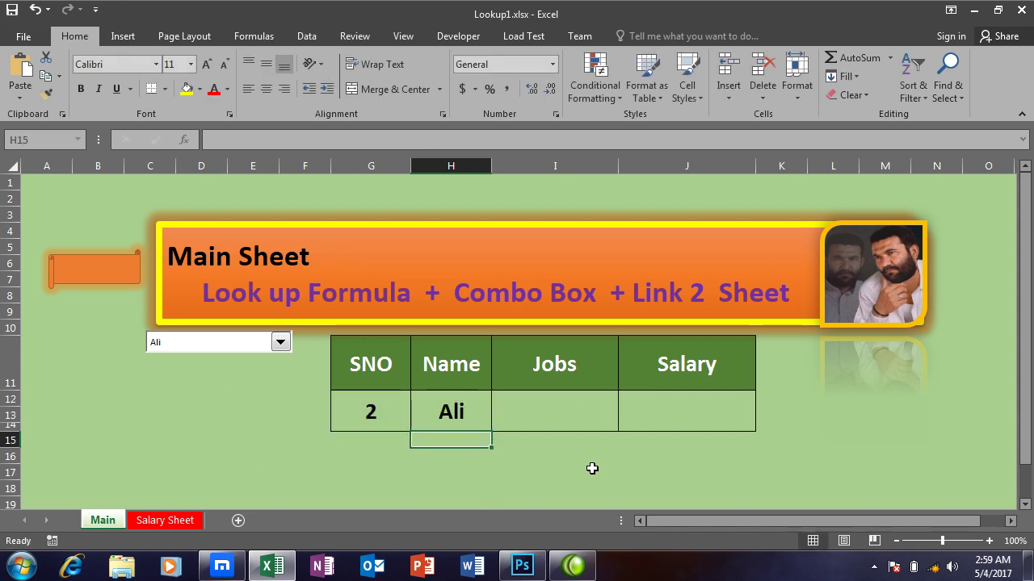
pyautogui.click(456, 404)
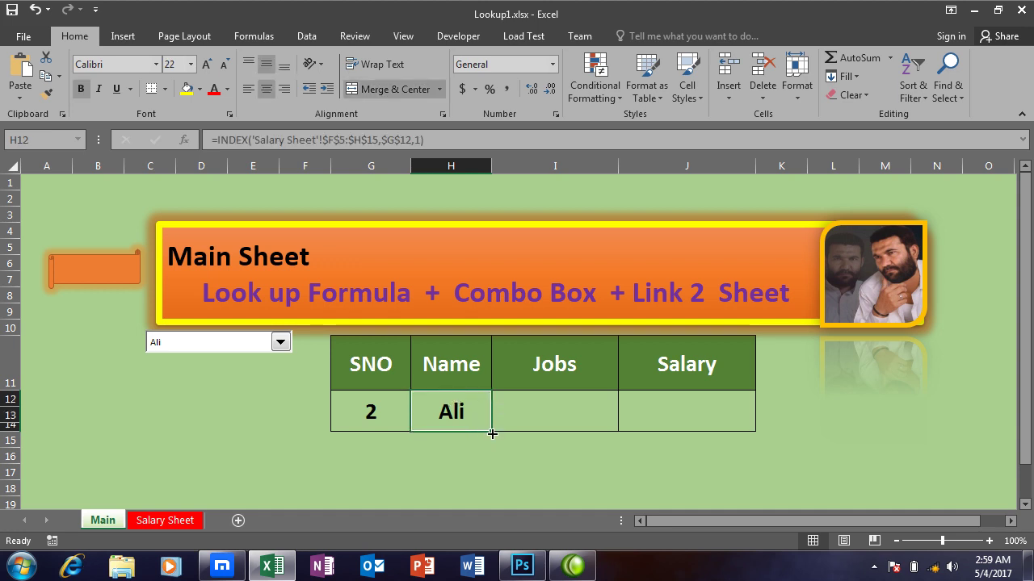
# Fill H12's lookup formula right into I12 and J12, both showing Ali
pyautogui.moveTo(492, 434); pyautogui.dragTo(703, 433)
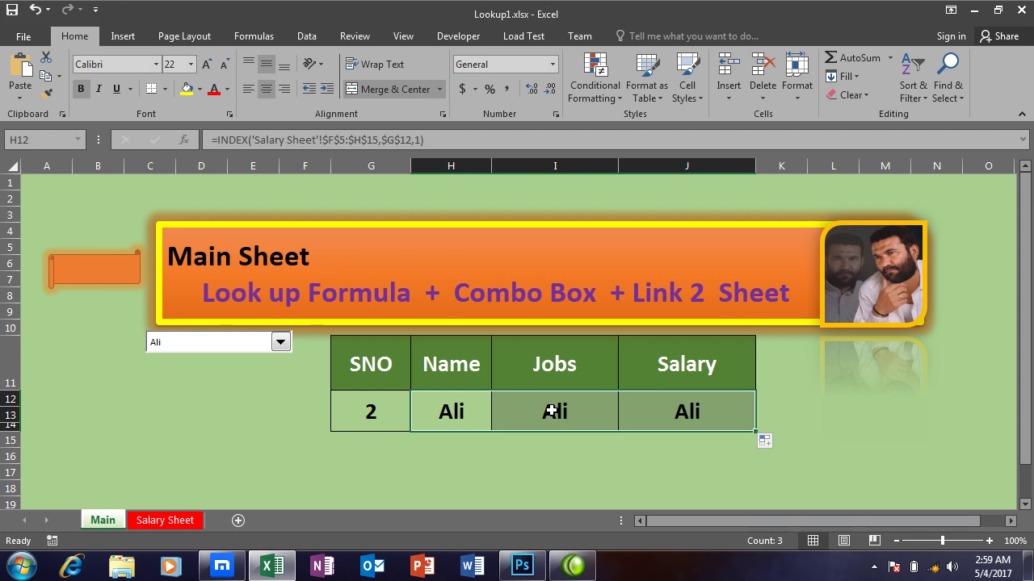
pyautogui.click(551, 407)
pyautogui.click(669, 408)
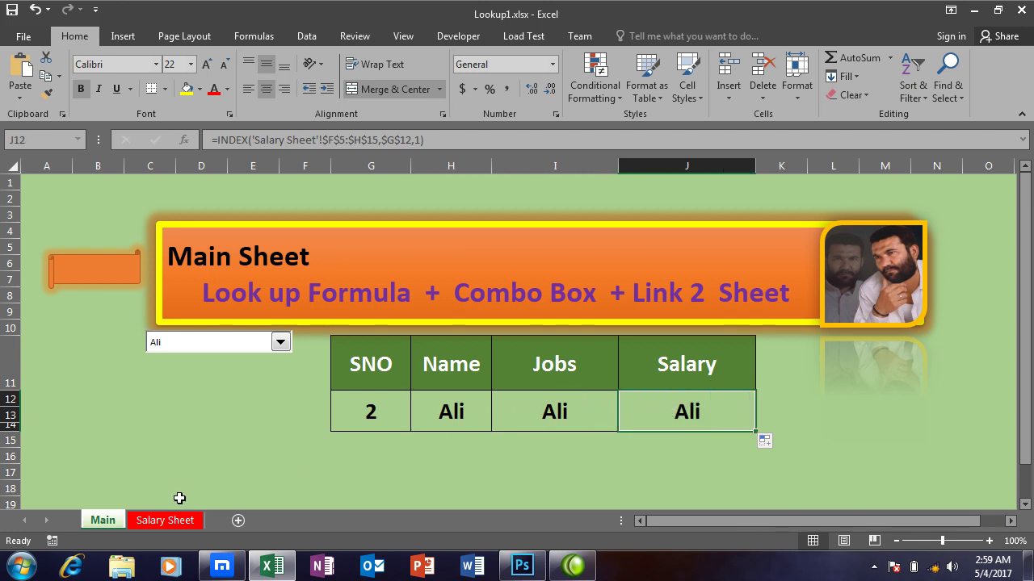
# Review the Name, Jobs and Salary data starting at F5 on the Salary Sheet
pyautogui.click(170, 525)
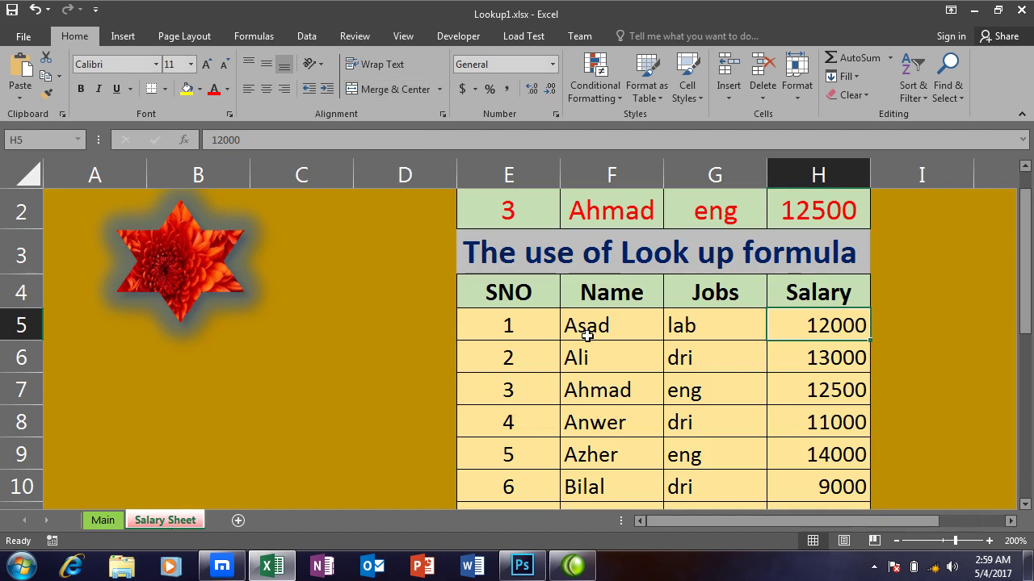
pyautogui.moveTo(582, 329)
pyautogui.mouseDown()
pyautogui.moveTo(797, 416)
pyautogui.moveTo(810, 478)
pyautogui.mouseUp()
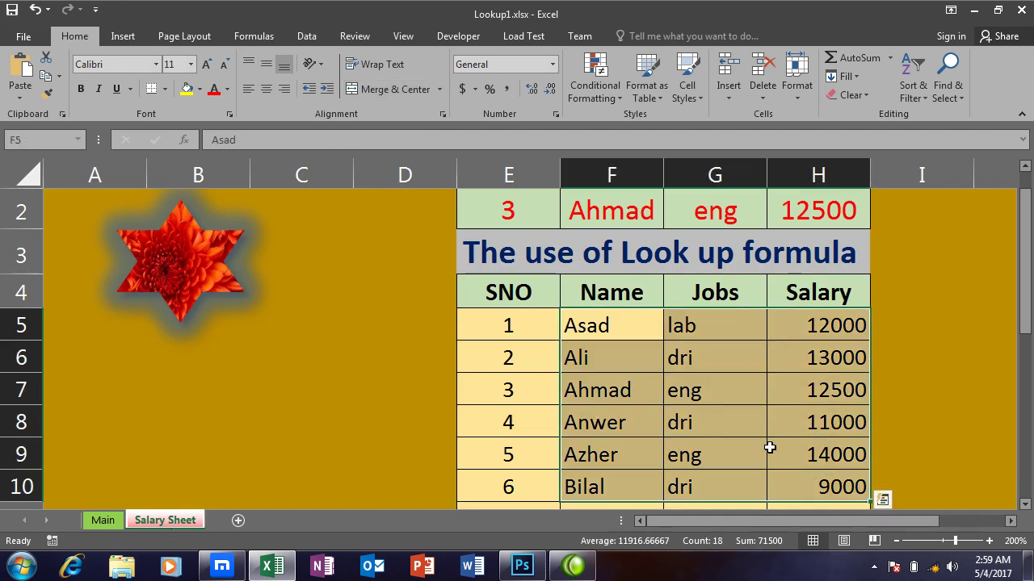
pyautogui.click(620, 333)
pyautogui.click(683, 327)
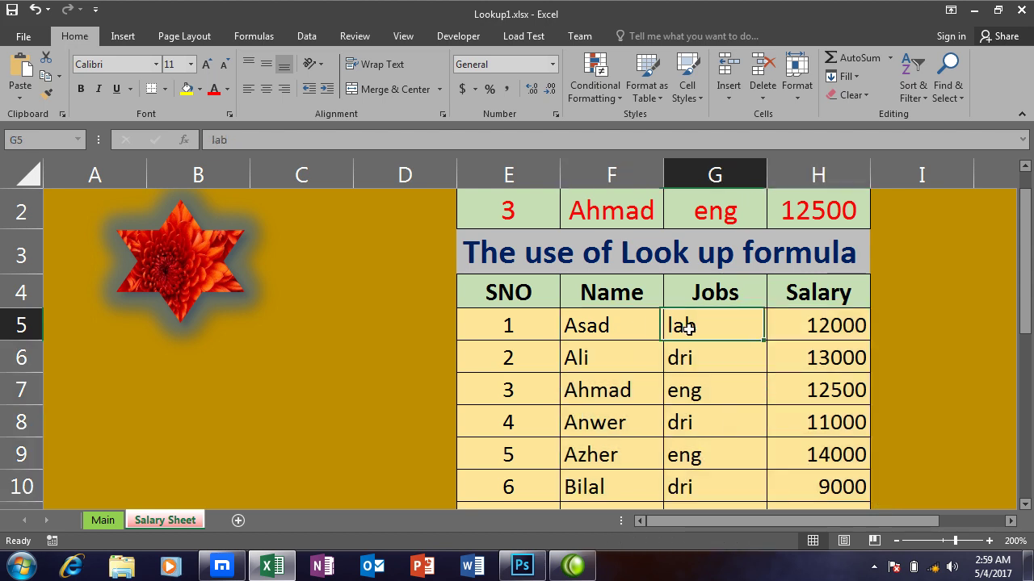
pyautogui.click(805, 331)
pyautogui.click(712, 324)
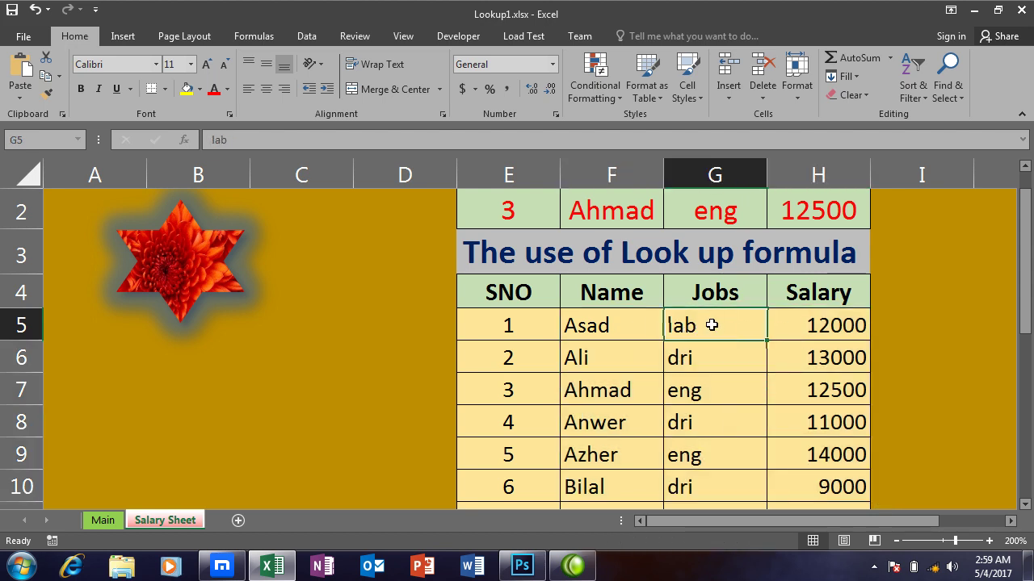
# Change I12's INDEX column argument to 2 so Jobs shows dri
pyautogui.click(117, 523)
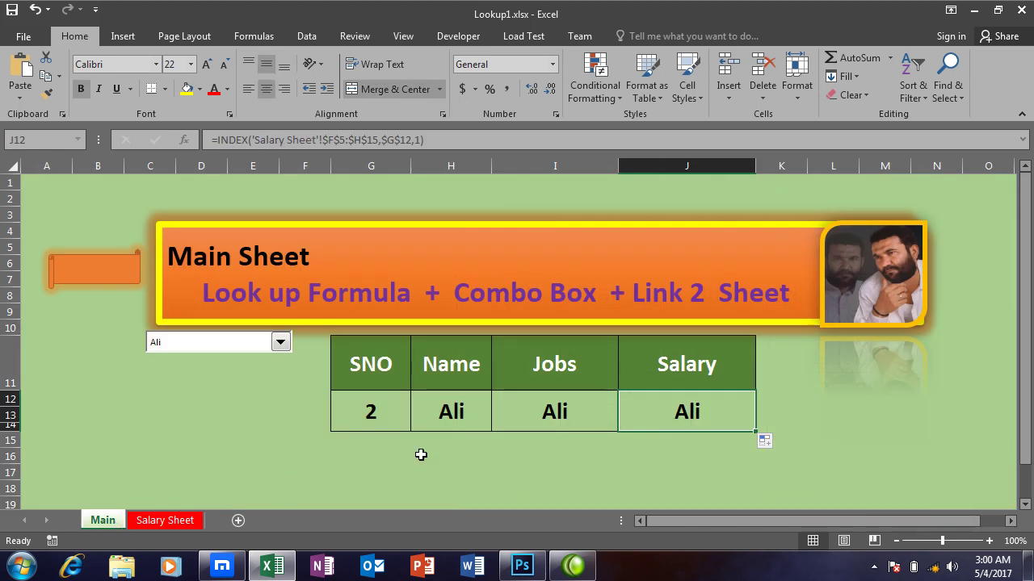
pyautogui.click(568, 417)
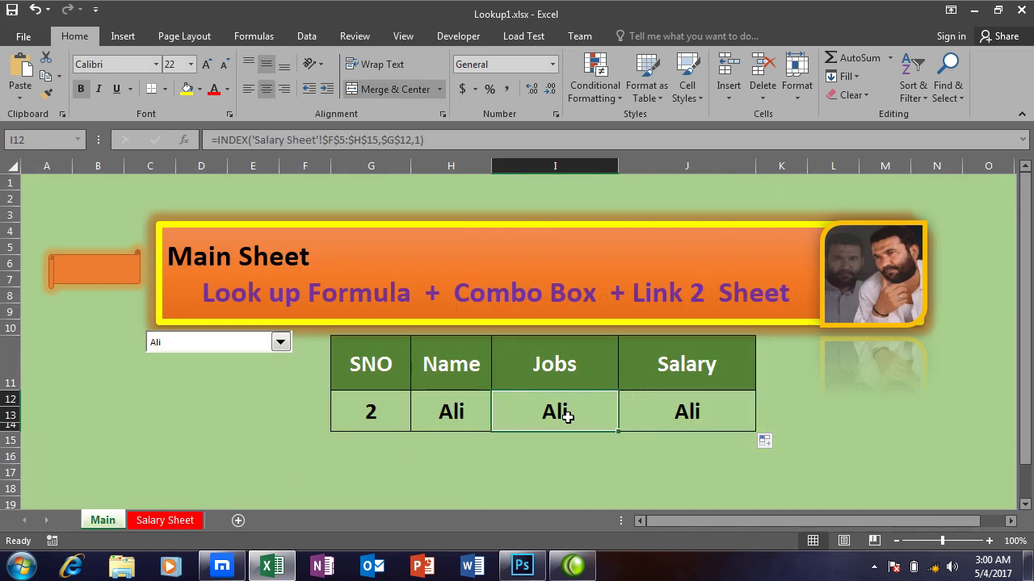
pyautogui.doubleClick(568, 416)
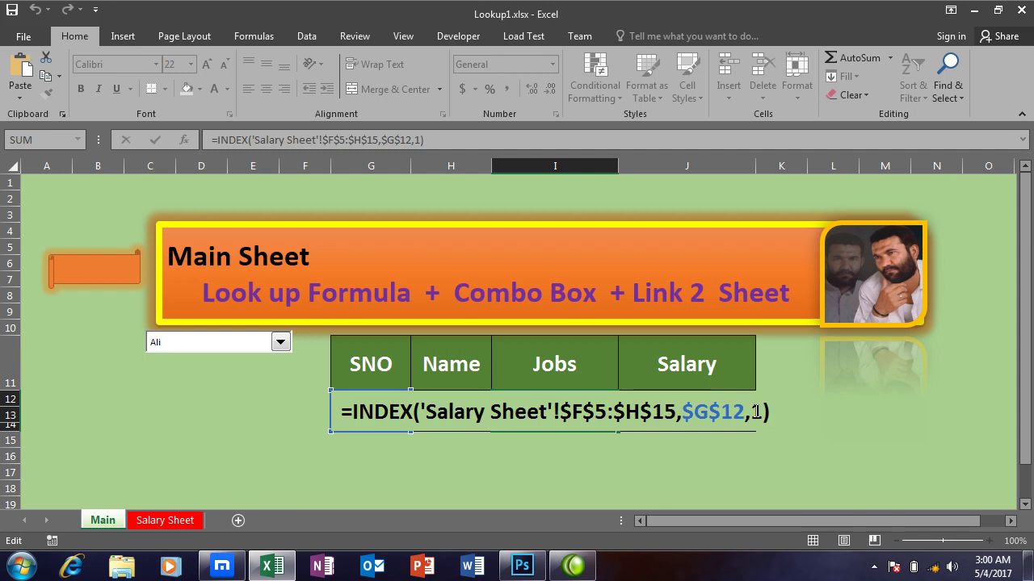
pyautogui.doubleClick(762, 412)
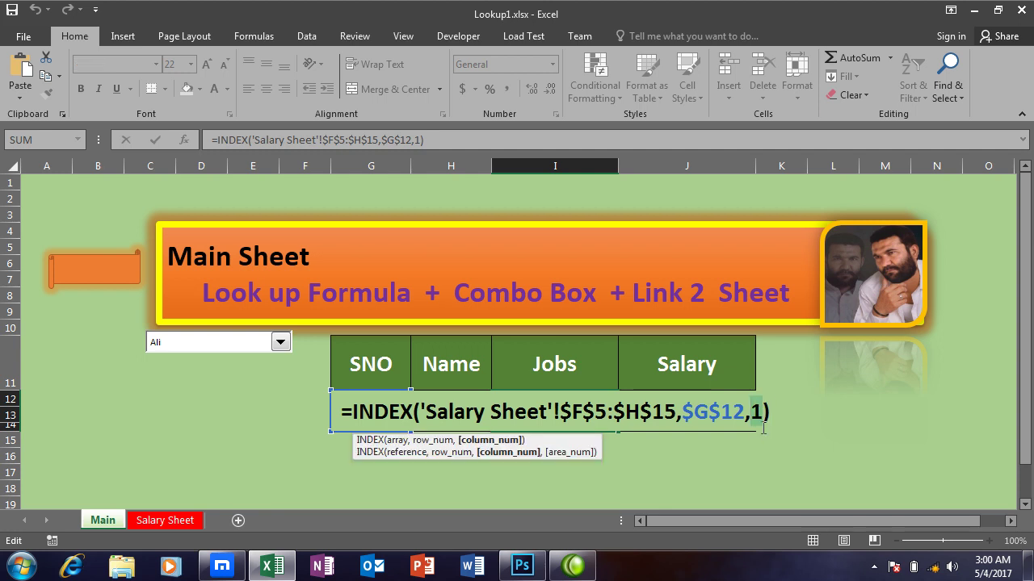
pyautogui.click(763, 412)
pyautogui.doubleClick(756, 413)
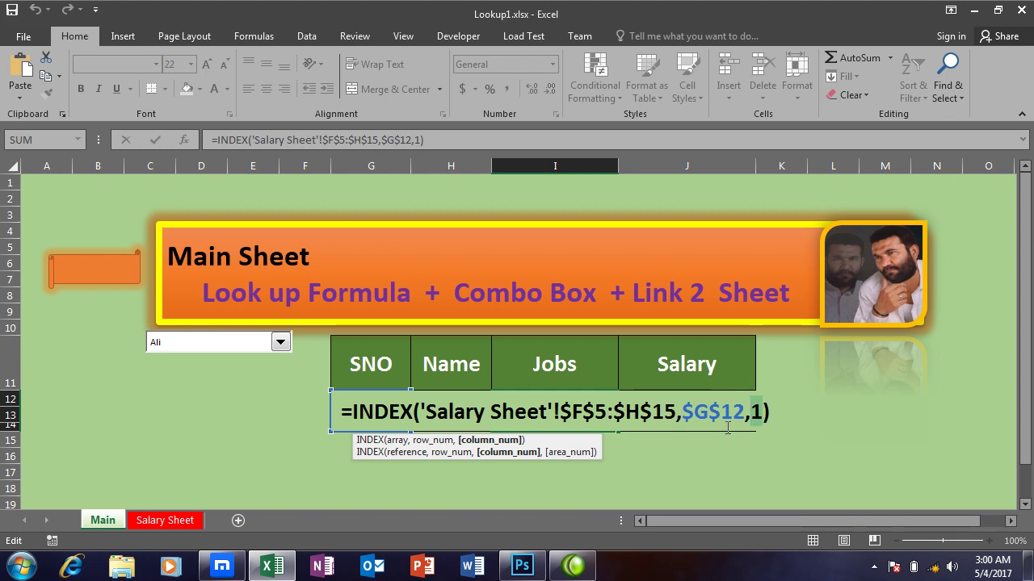
pyautogui.write('2')
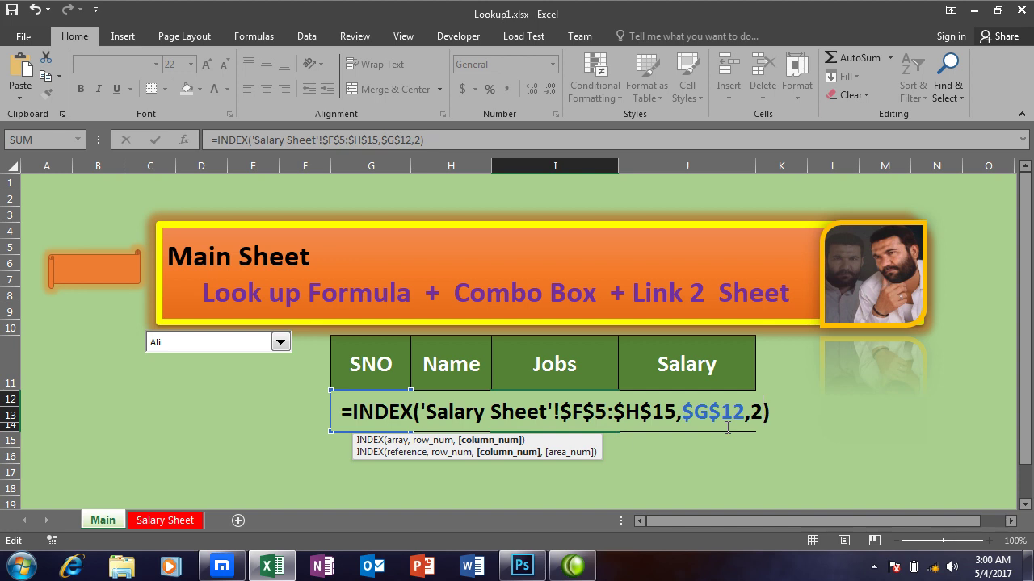
pyautogui.press('Return')
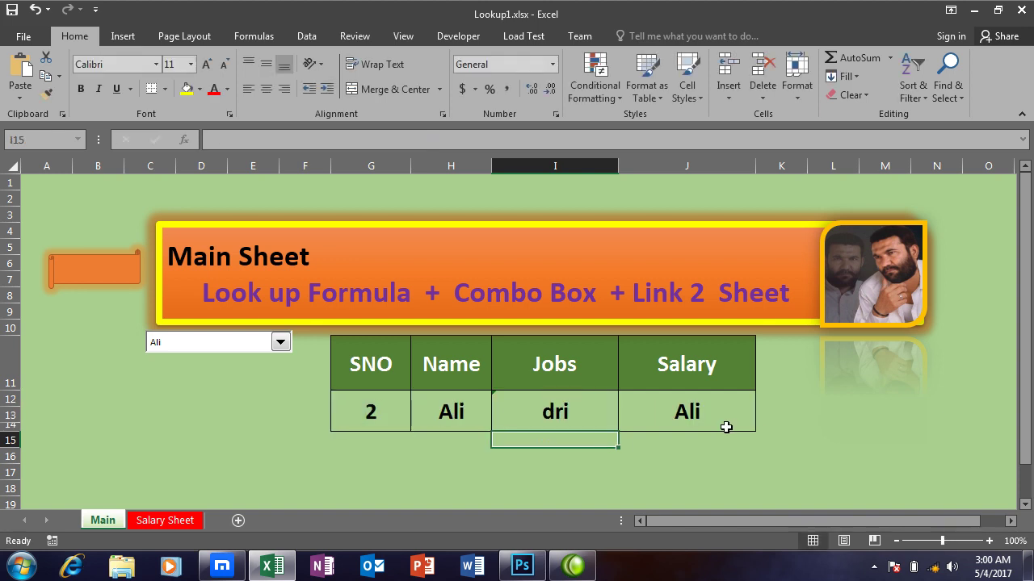
# Change J12's INDEX column argument to 3 so Salary shows 13000
pyautogui.click(700, 417)
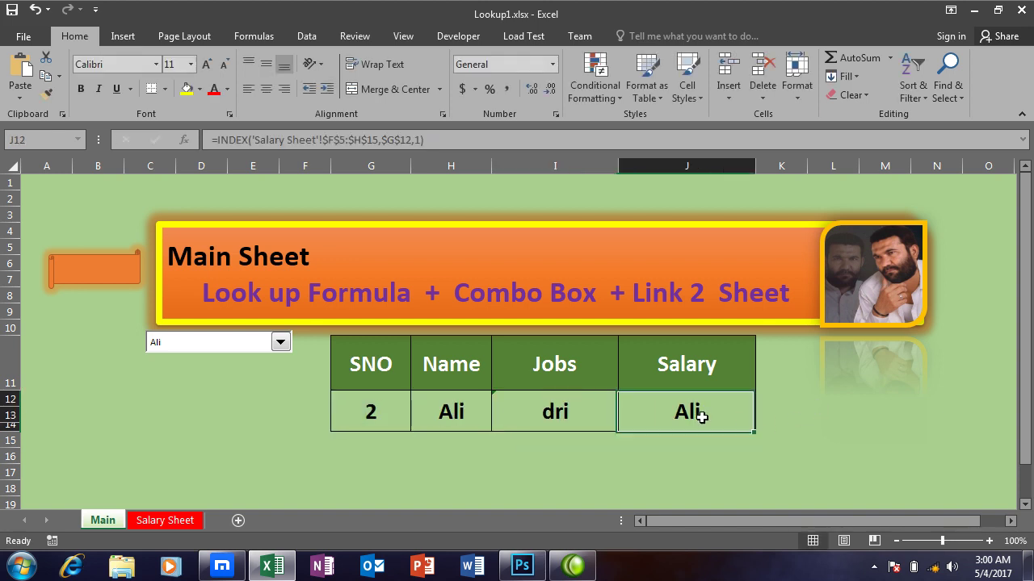
pyautogui.click(190, 520)
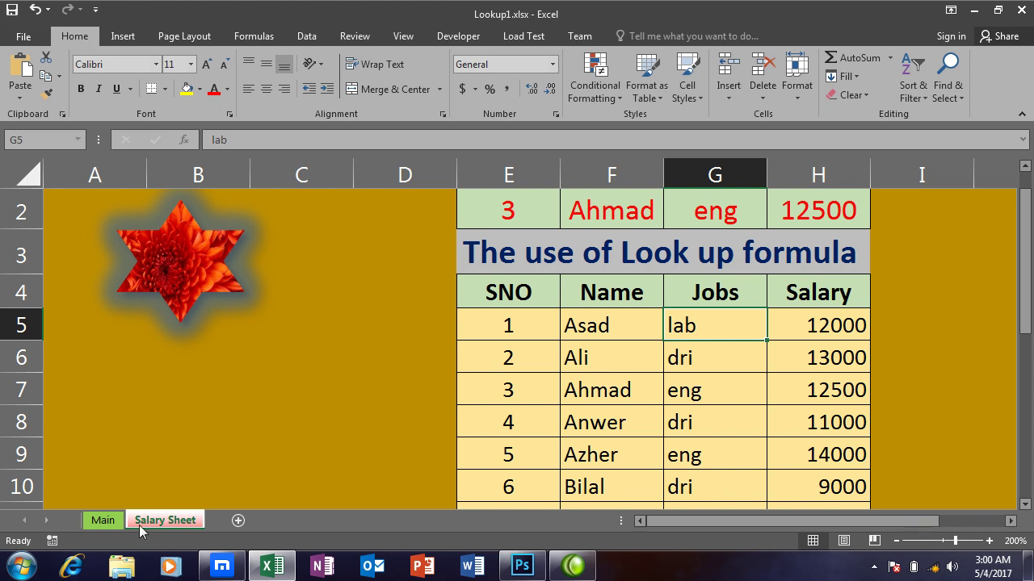
pyautogui.click(107, 523)
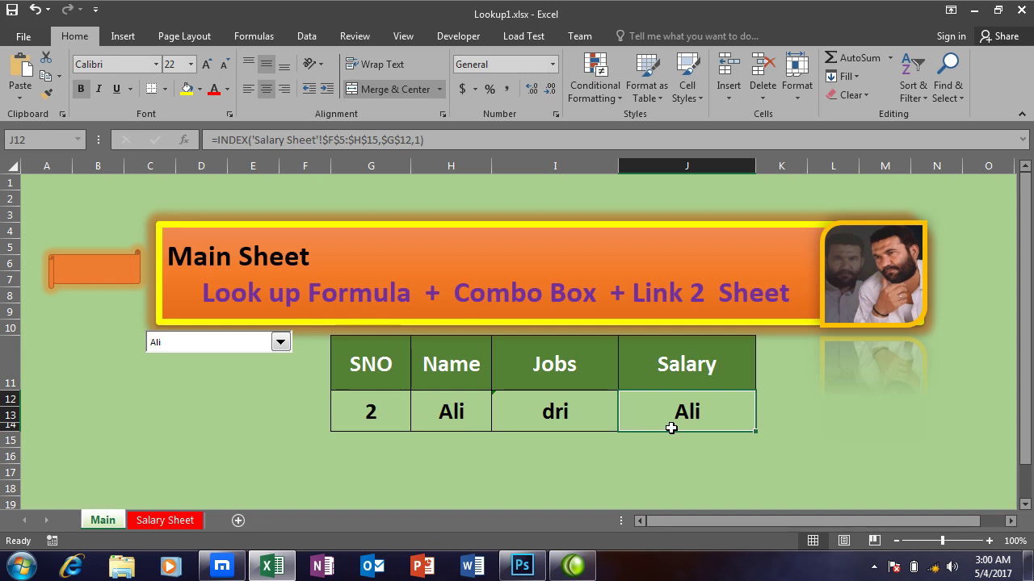
pyautogui.press('F2')
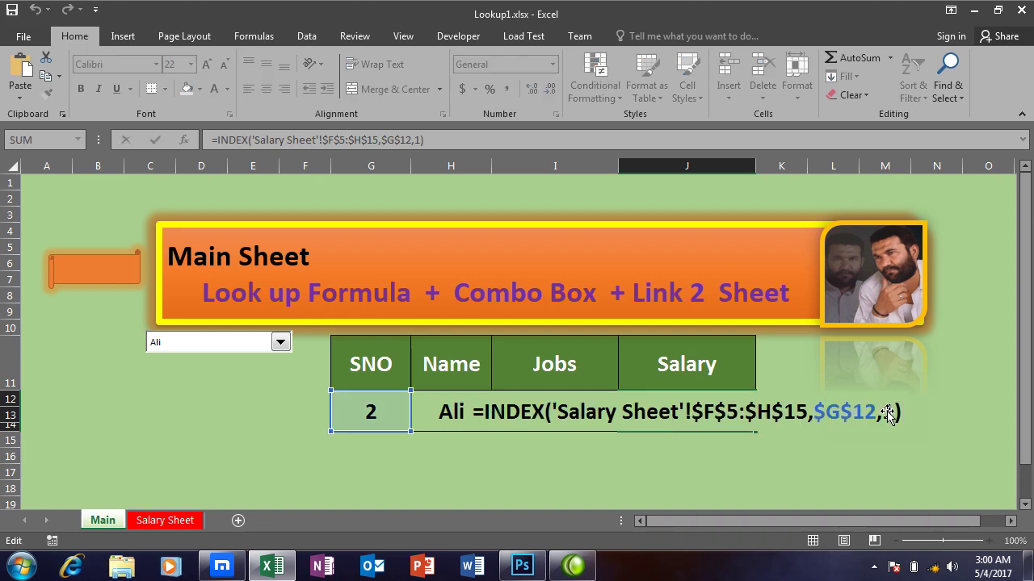
pyautogui.click(891, 414)
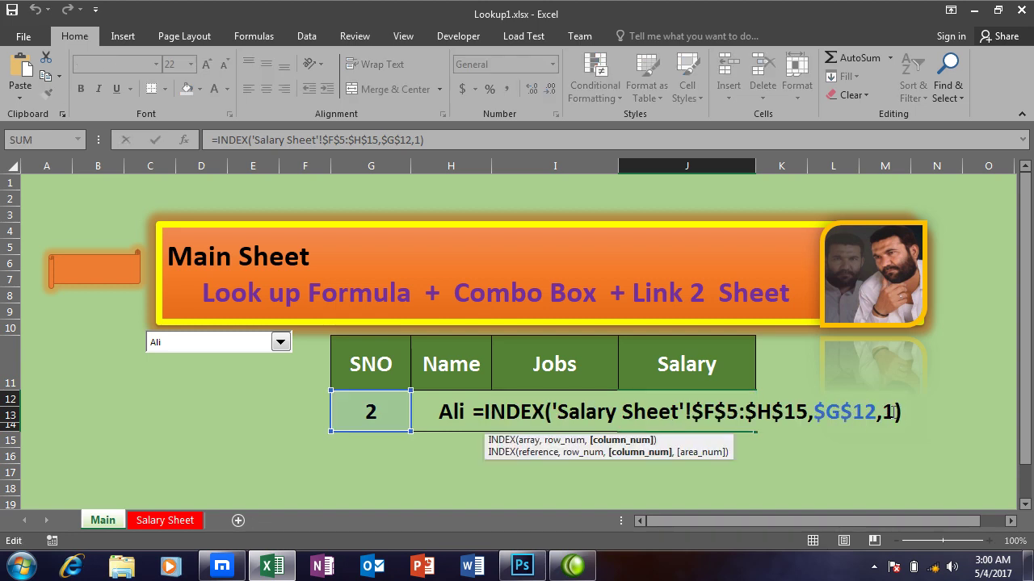
pyautogui.doubleClick(889, 413)
pyautogui.write('3')
pyautogui.press('Return')
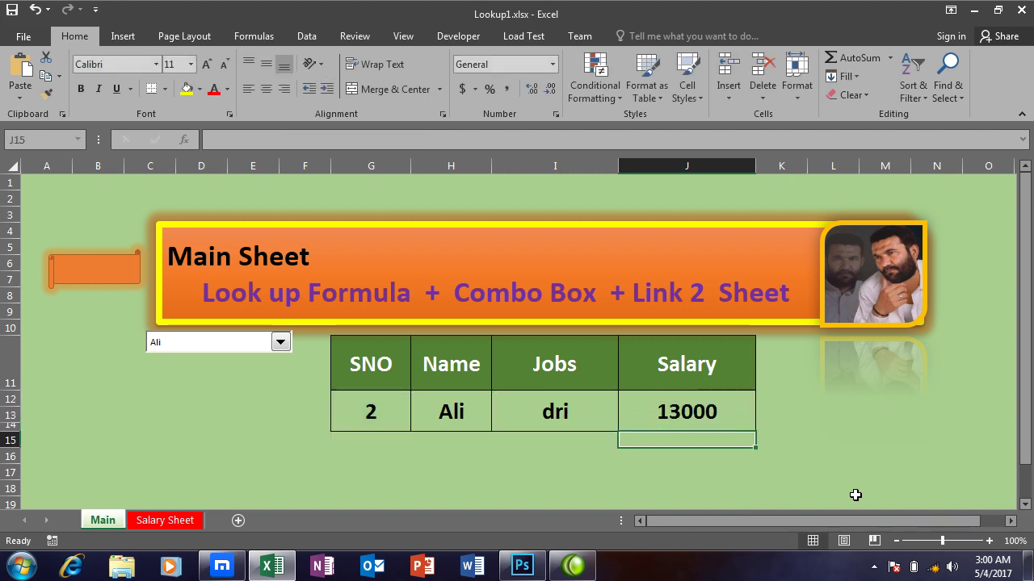
# Pick the third, then the fourth employee in the name combo box to test the lookups
pyautogui.click(280, 343)
pyautogui.click(246, 367)
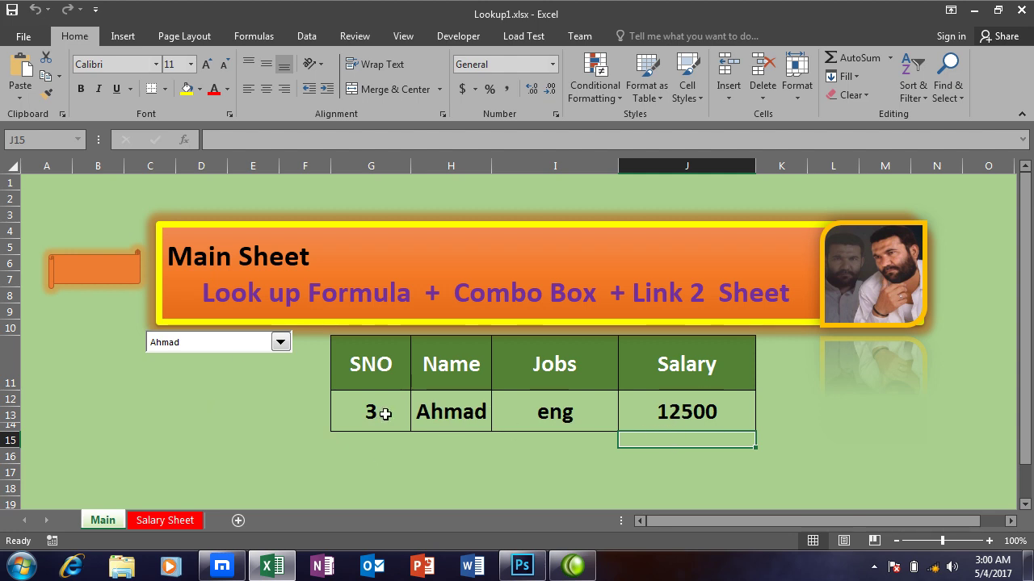
pyautogui.click(283, 345)
pyautogui.click(252, 370)
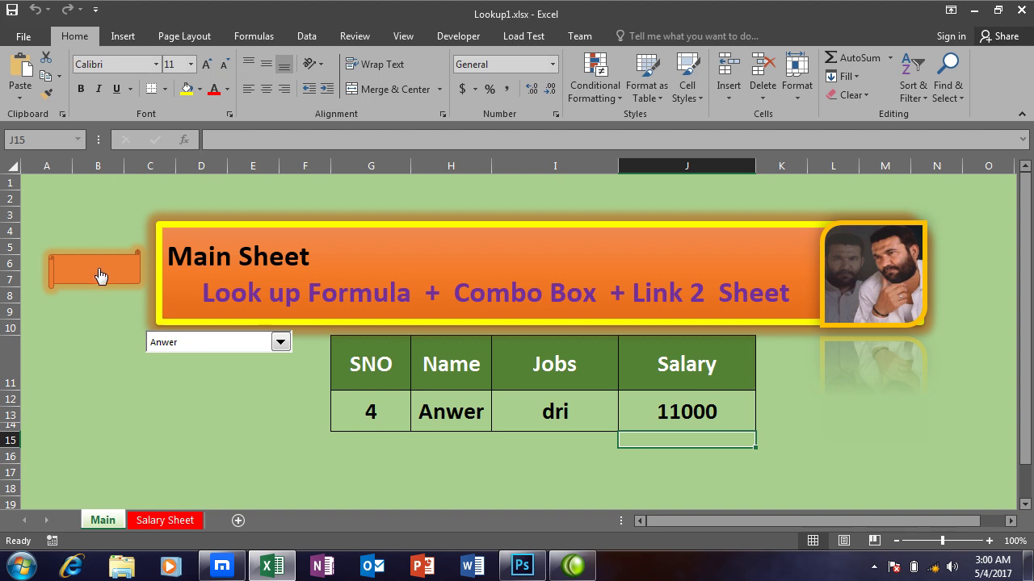
# Jump to Salary Sheet via the orange shape, return via the star, and select the third employee
pyautogui.click(98, 271)
pyautogui.scroll(-2, 625, 384)
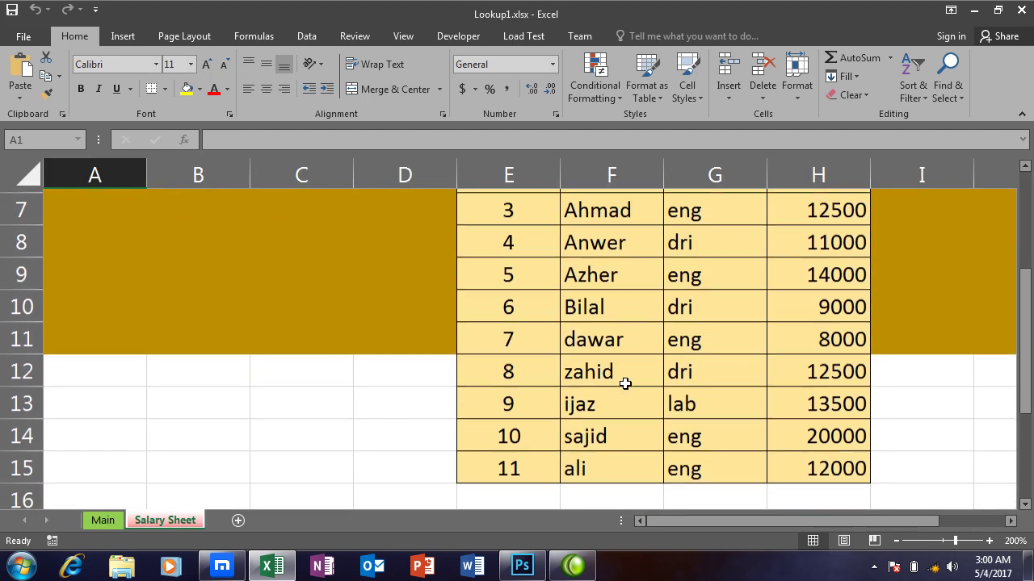
pyautogui.scroll(2, 625, 384)
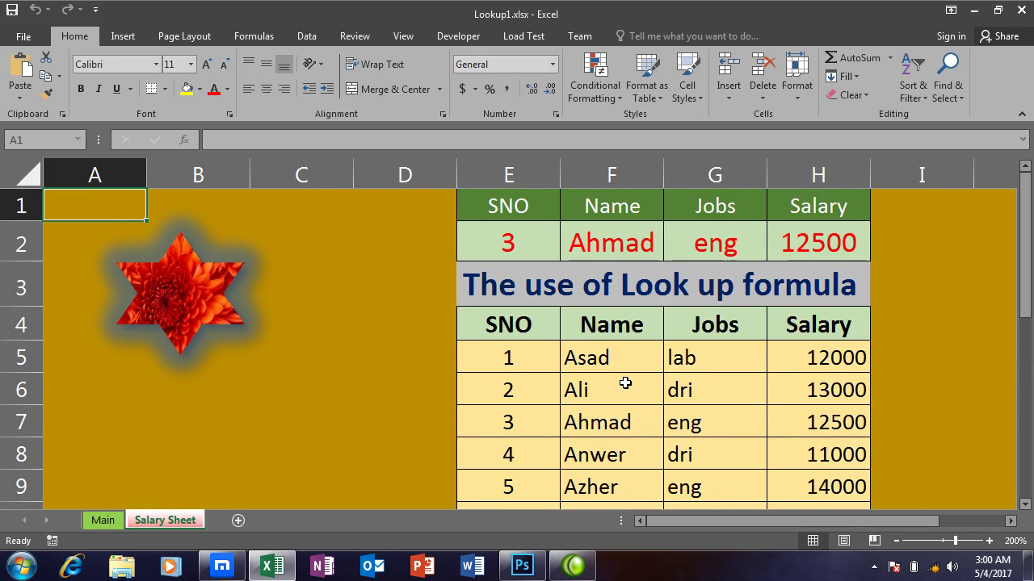
pyautogui.click(173, 325)
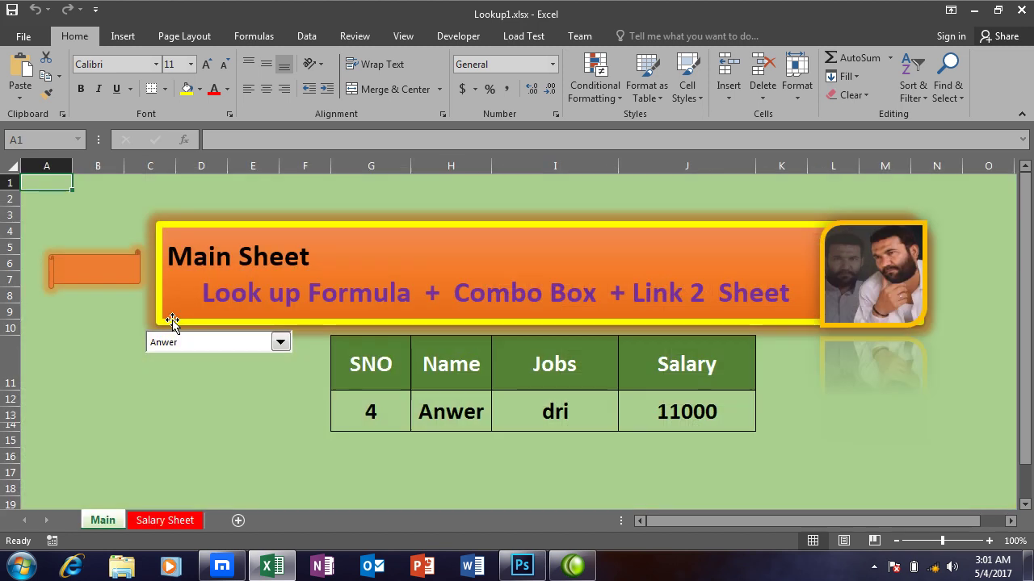
pyautogui.click(280, 344)
pyautogui.scroll(2, 275, 370)
pyautogui.click(237, 370)
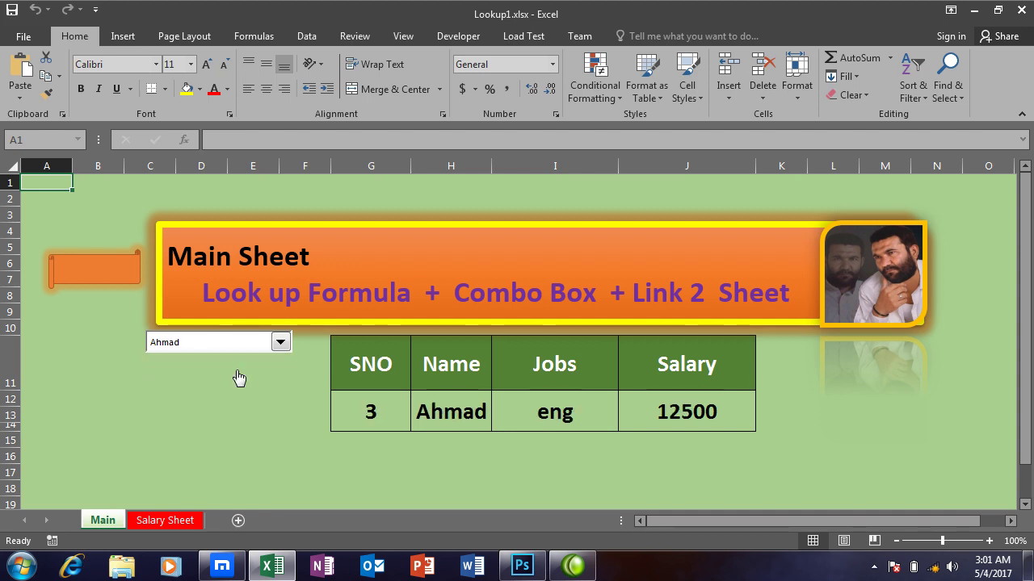
# Review the SNO, Name, Jobs and Salary formulas, then select the fourth employee (dri, 11000)
pyautogui.click(374, 414)
pyautogui.click(465, 412)
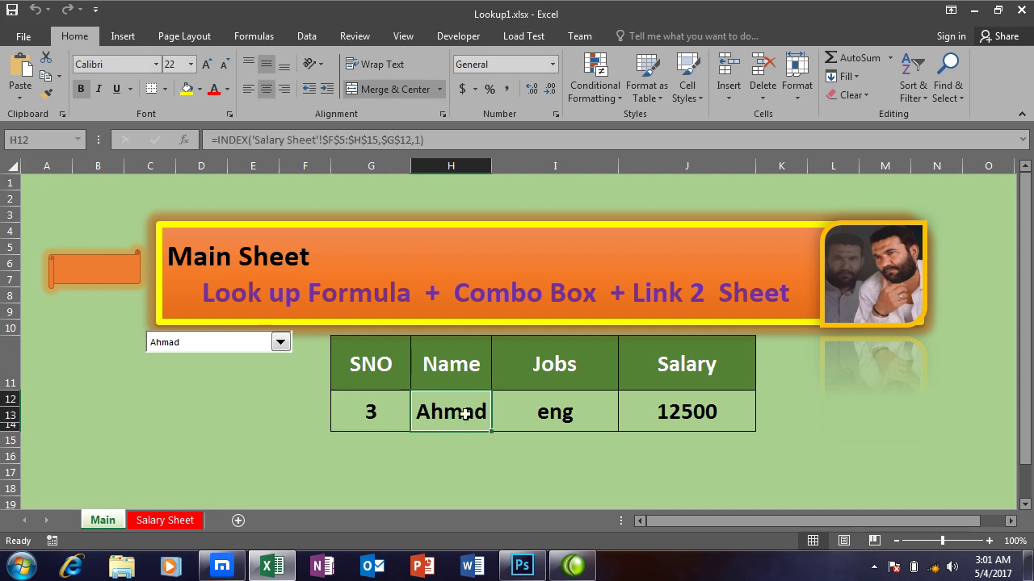
pyautogui.click(547, 416)
pyautogui.click(673, 416)
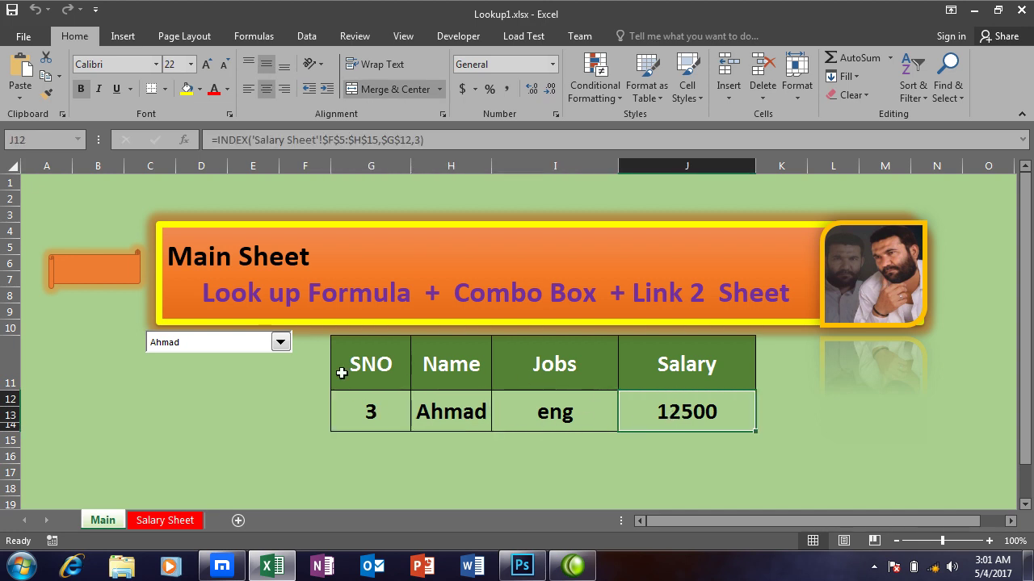
pyautogui.click(280, 342)
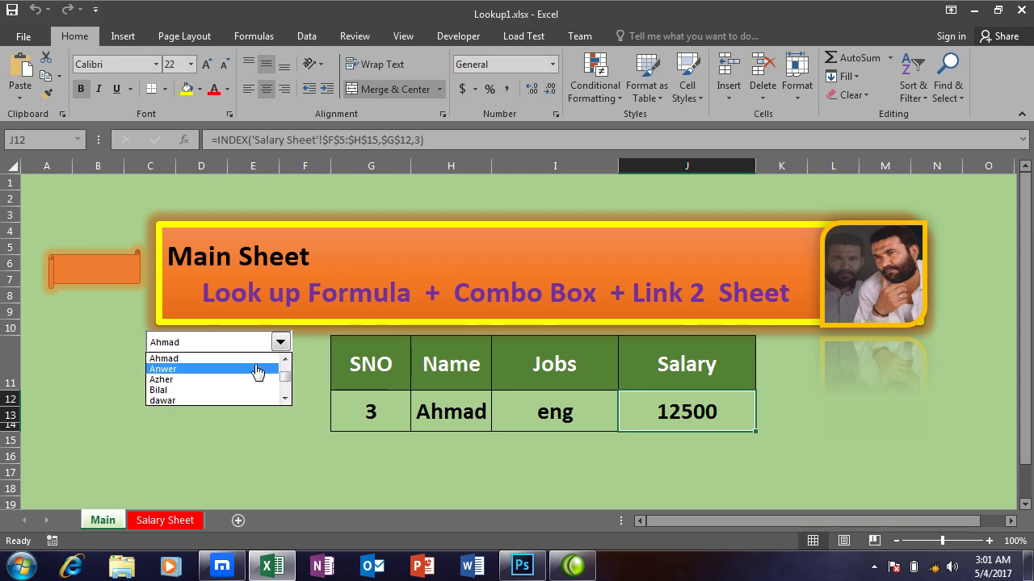
pyautogui.click(256, 368)
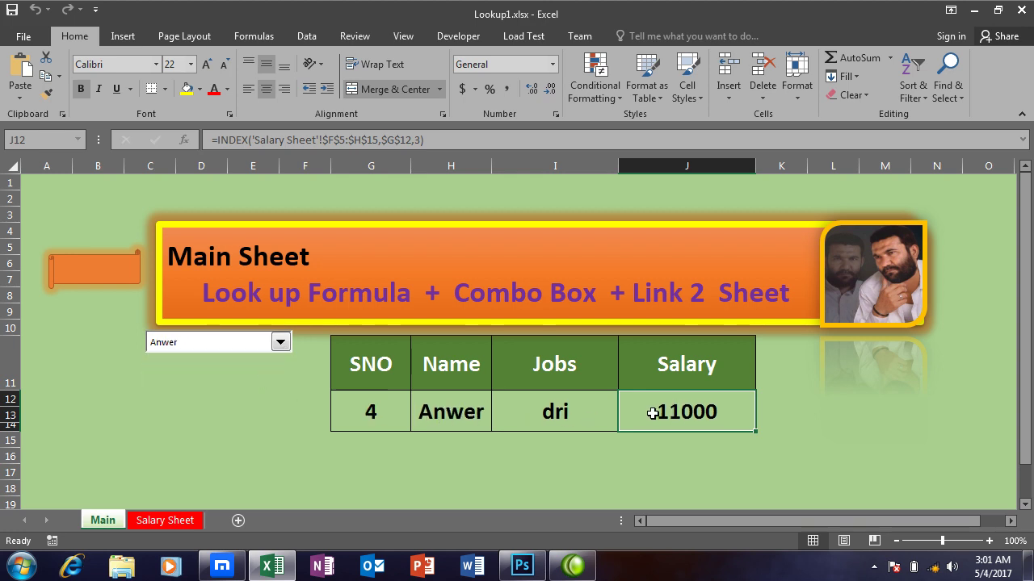
# Re-enter the Name formula in H12 unchanged and move to empty cell C14
pyautogui.click(446, 412)
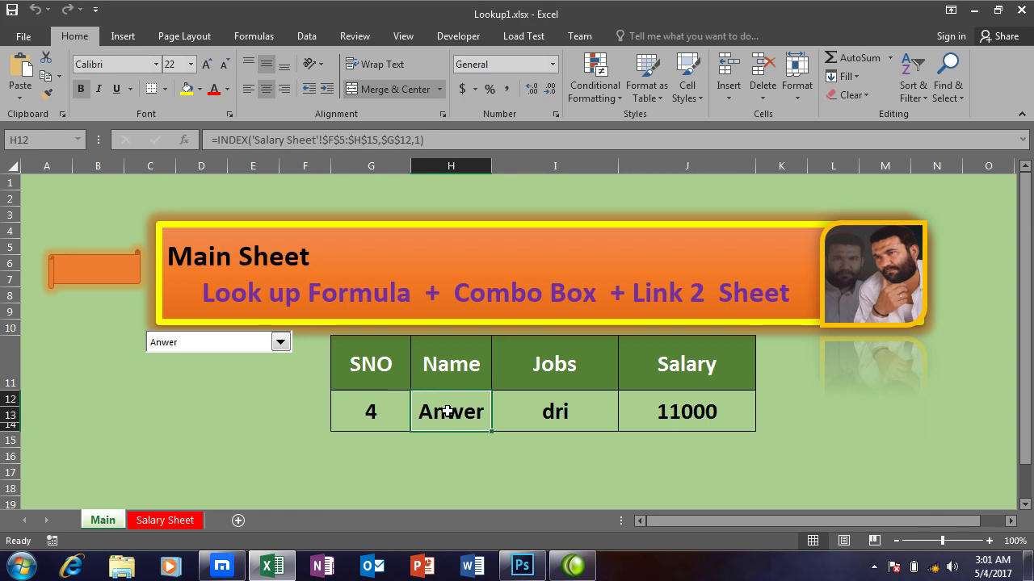
pyautogui.doubleClick(446, 412)
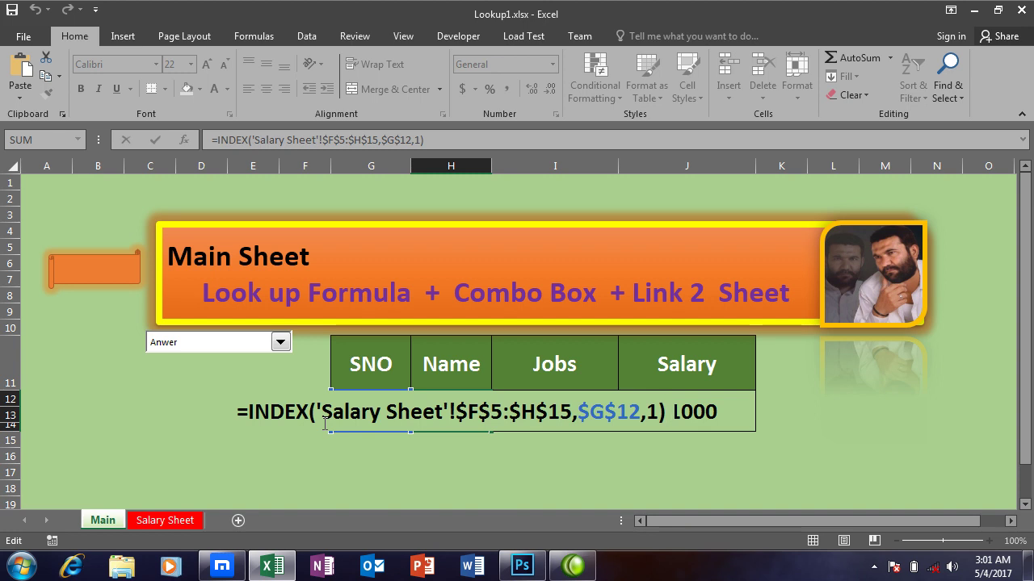
pyautogui.press('Return')
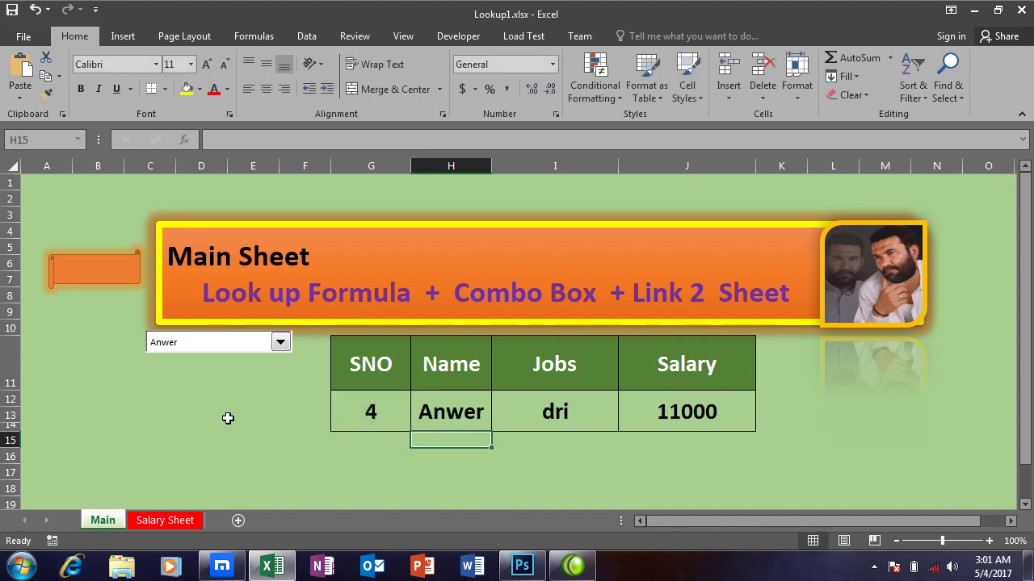
pyautogui.moveTo(197, 379); pyautogui.dragTo(198, 398)
pyautogui.click(135, 424)
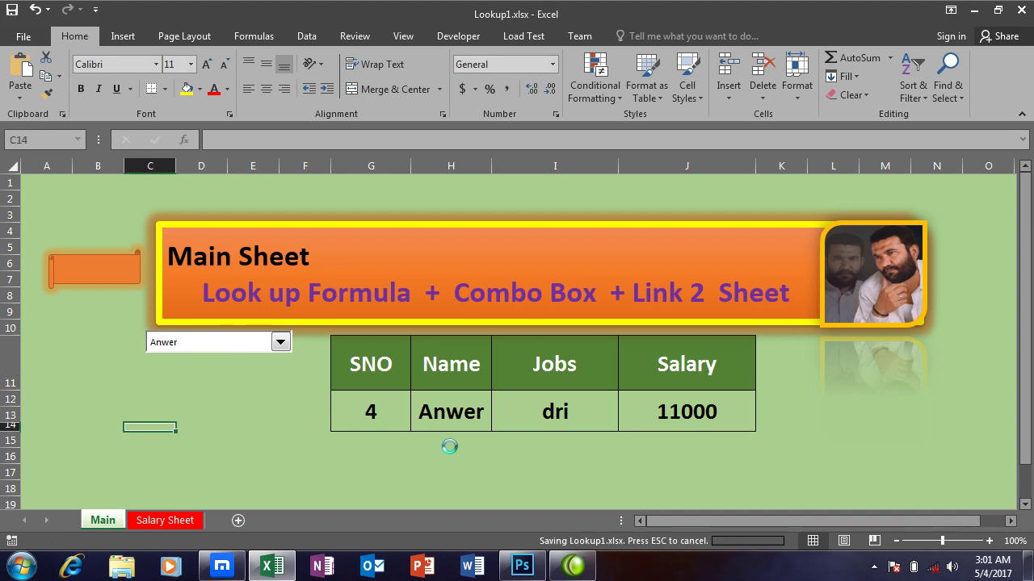
pyautogui.click(974, 10)
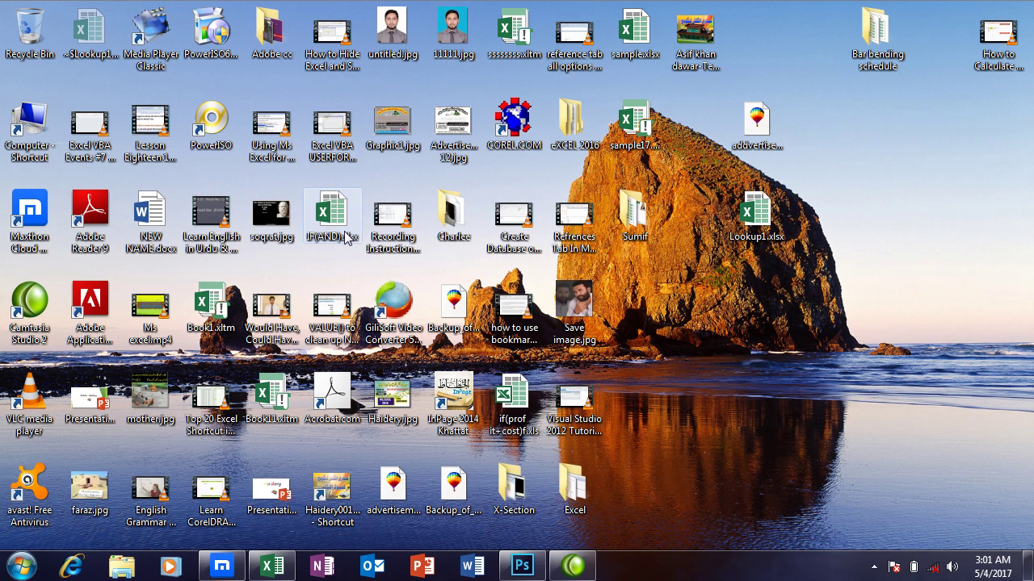
pyautogui.doubleClick(514, 36)
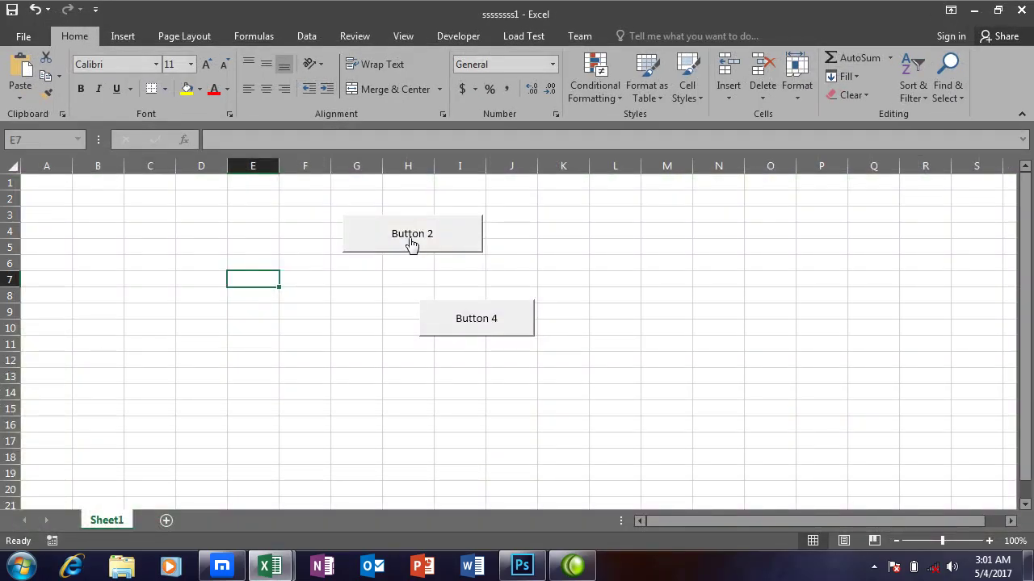
pyautogui.click(409, 239)
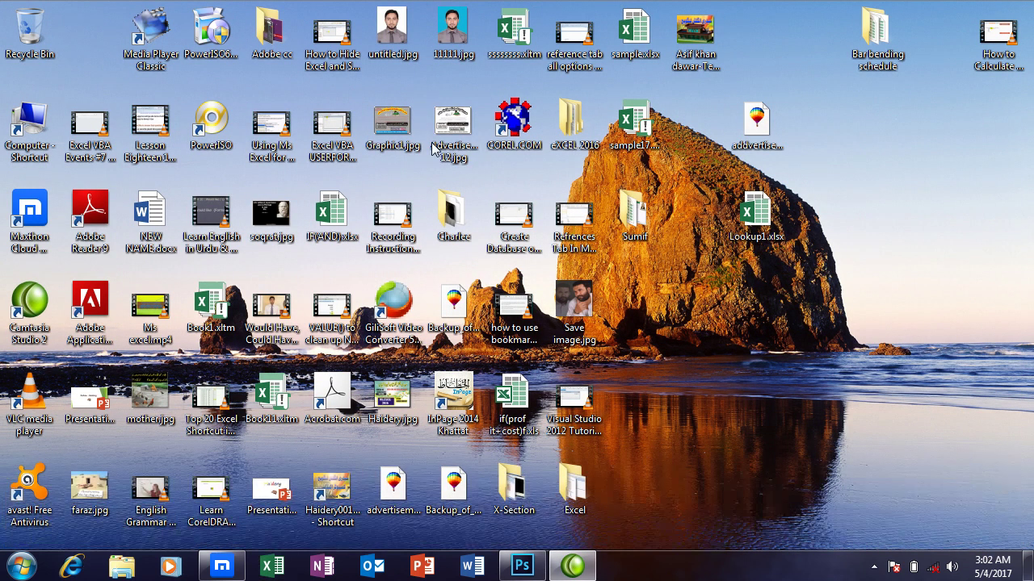
pyautogui.doubleClick(500, 48)
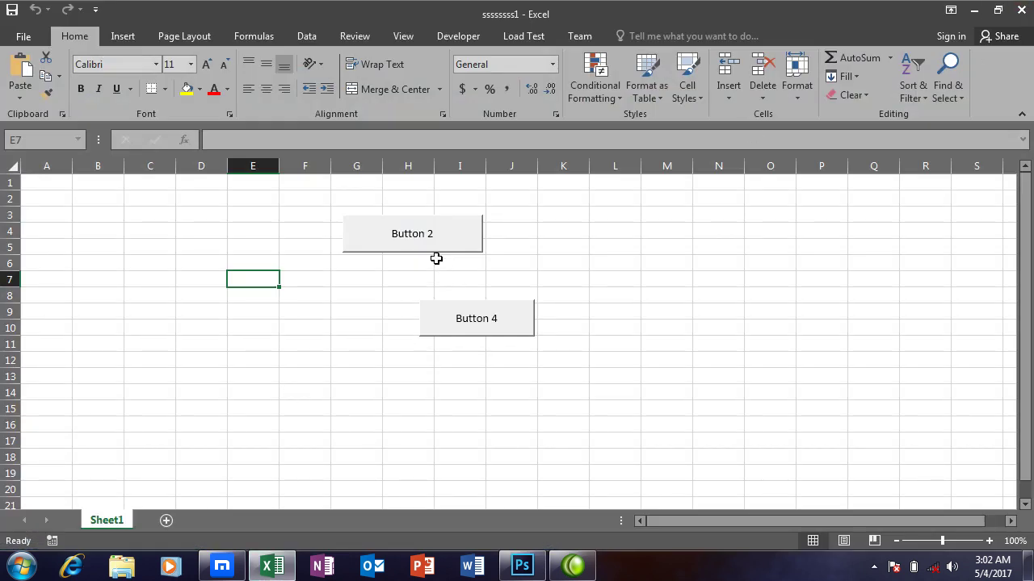
pyautogui.click(427, 240)
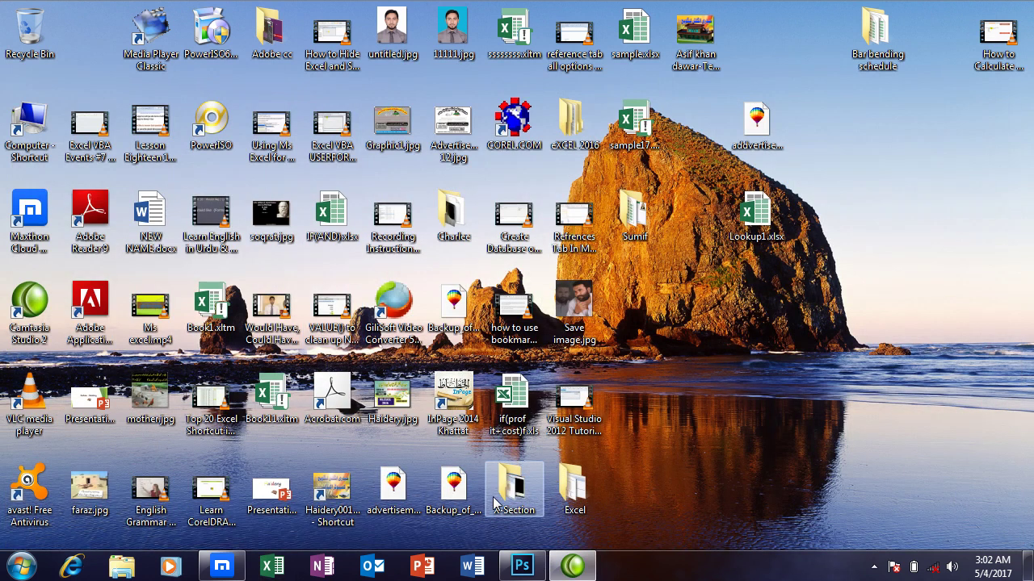
pyautogui.click(275, 570)
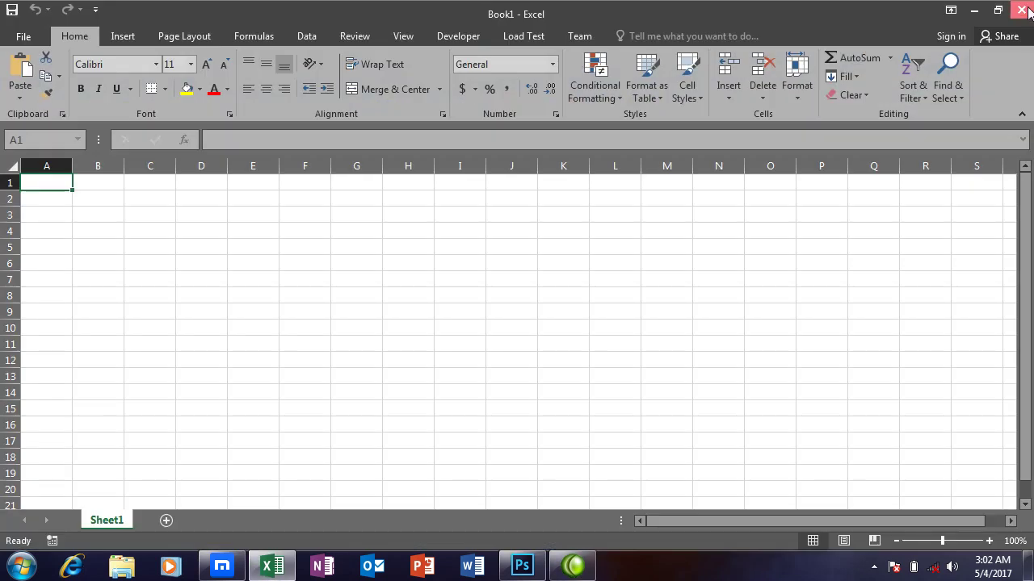
pyautogui.click(1021, 10)
pyautogui.doubleClick(765, 228)
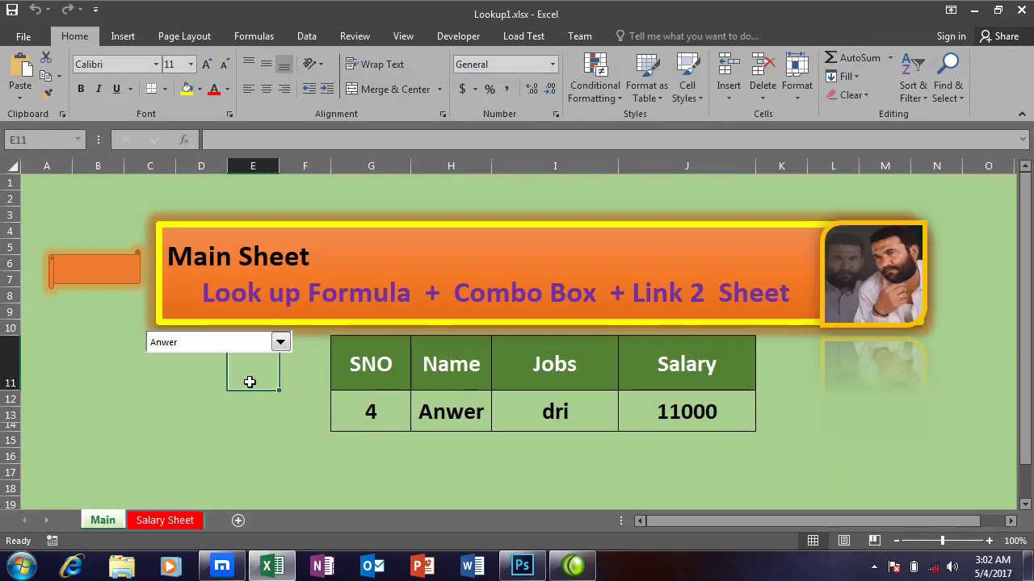
# Select empty cell C15 and browse the Developer tab's insertable controls
pyautogui.click(175, 394)
pyautogui.moveTo(175, 394); pyautogui.dragTo(219, 364)
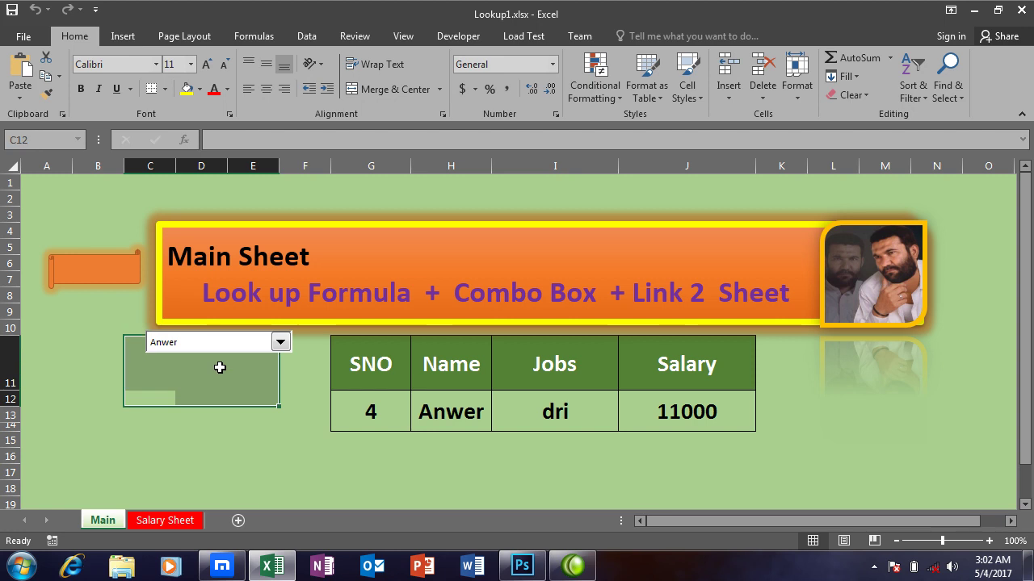
pyautogui.click(168, 436)
pyautogui.click(461, 38)
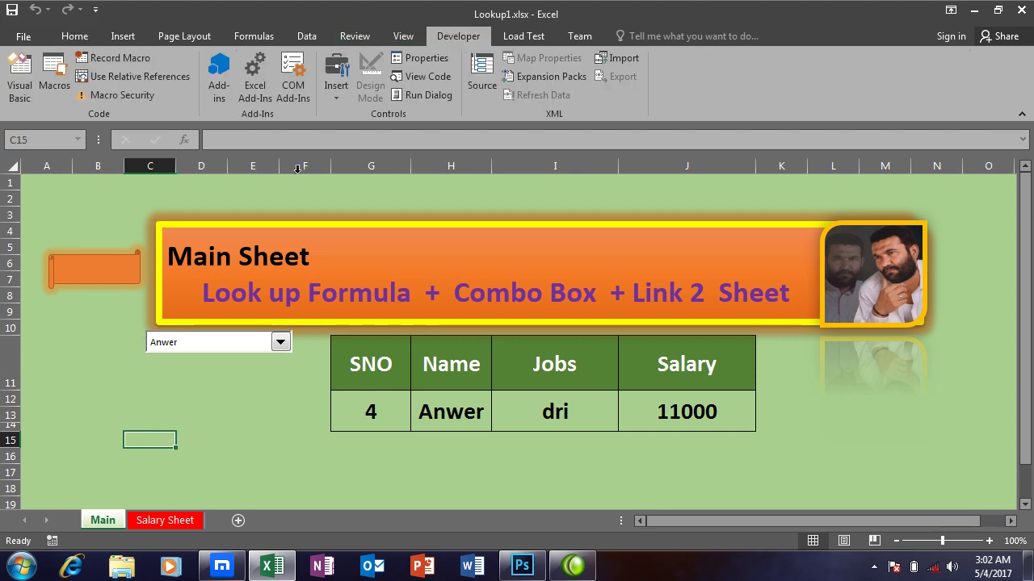
pyautogui.click(334, 104)
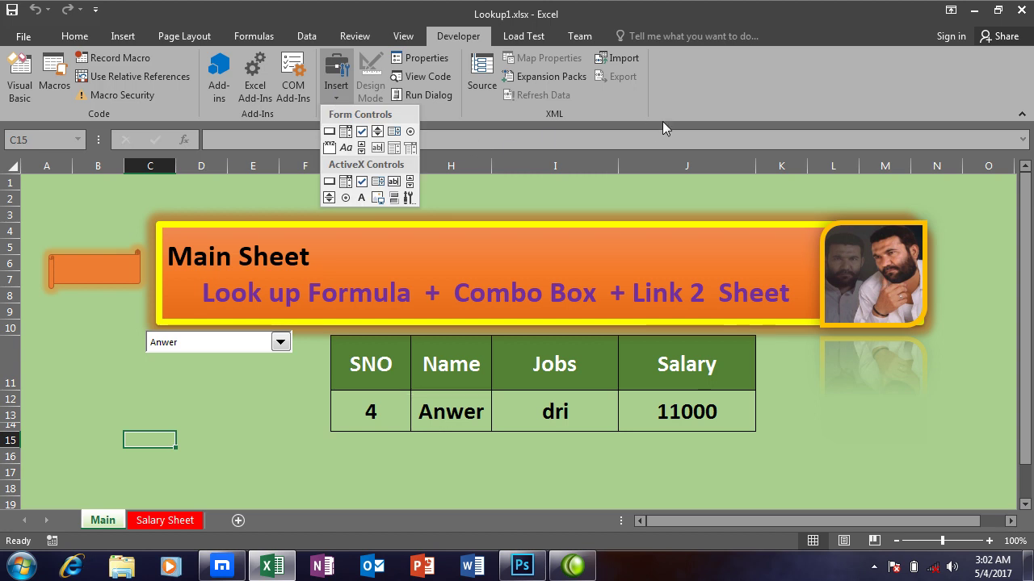
pyautogui.click(584, 88)
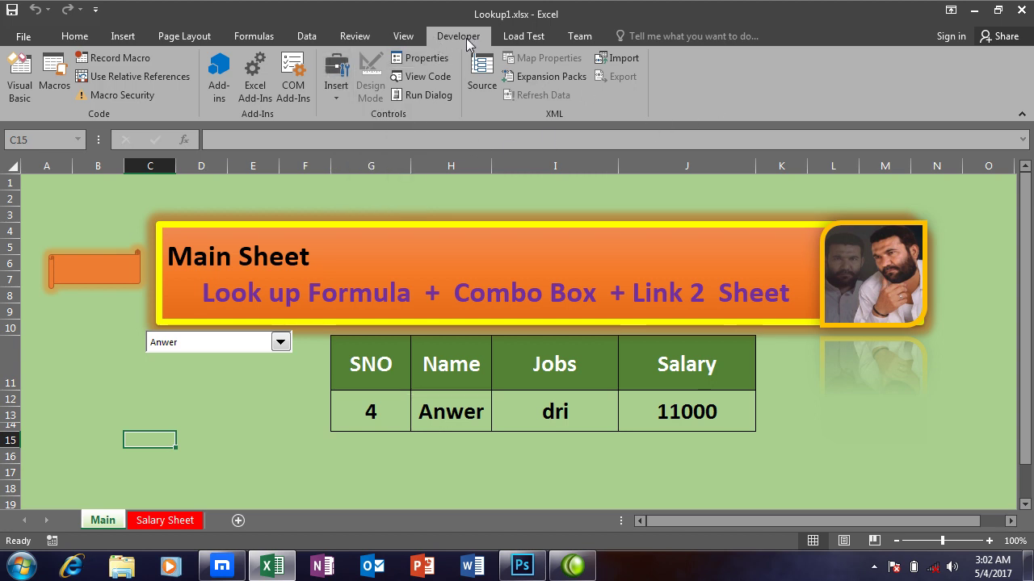
# Create a new macro named aaa from the Macros dialog
pyautogui.click(49, 88)
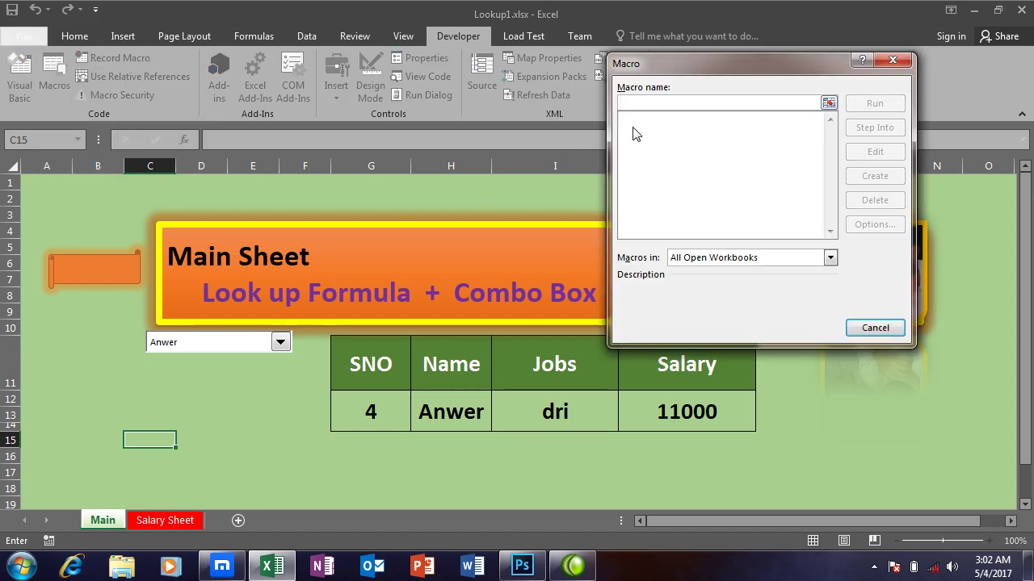
pyautogui.write('a')
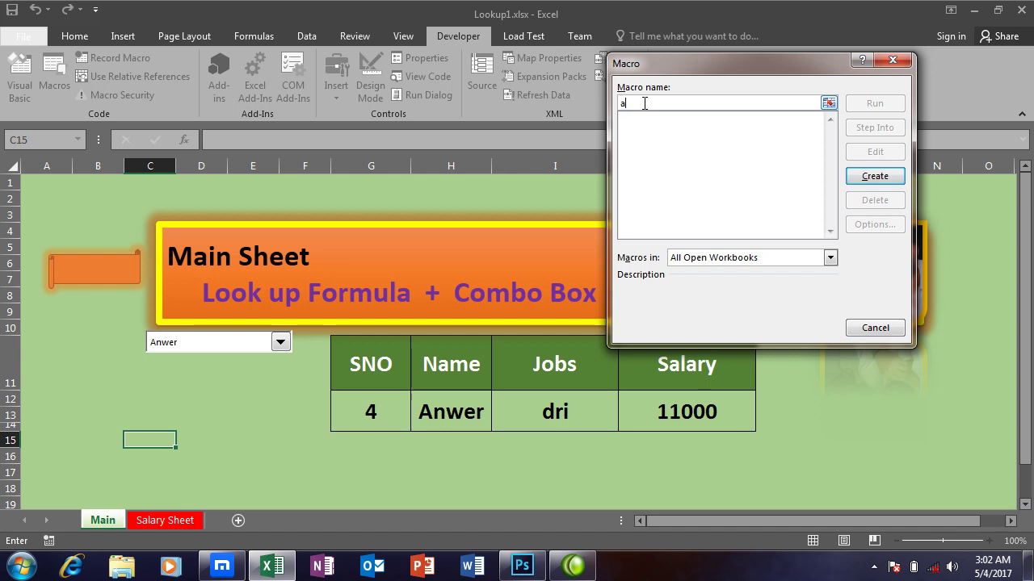
pyautogui.write('aa')
pyautogui.click(869, 187)
pyautogui.write('application')
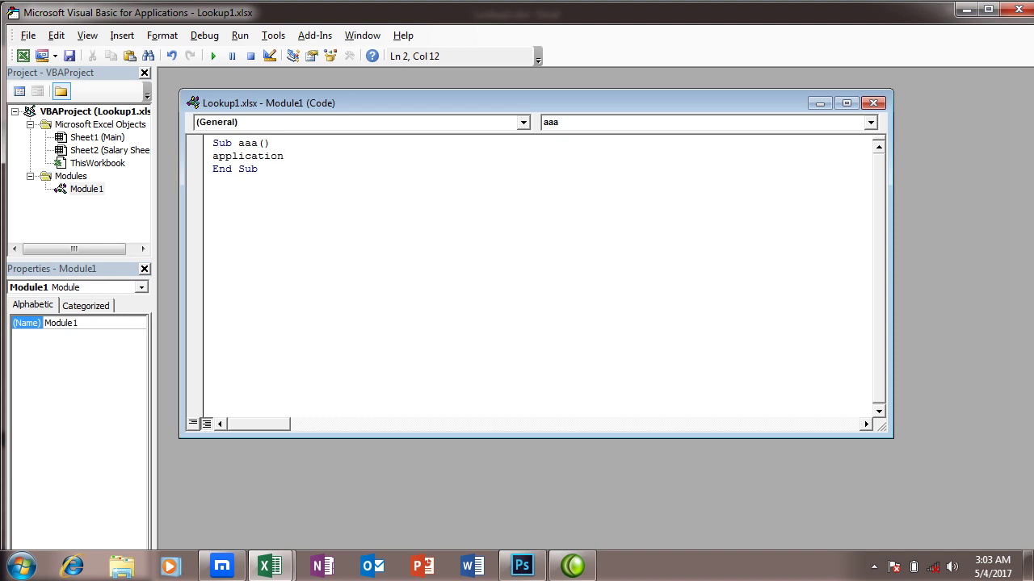
# Complete Sub aaa with Application.Quit and go back to the Excel workbook
pyautogui.write('.')
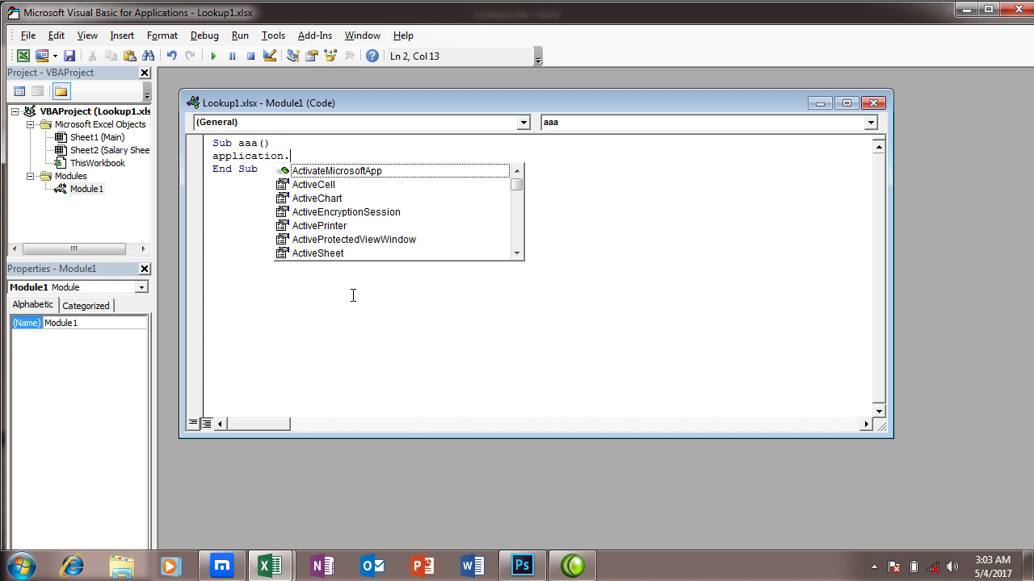
pyautogui.write('qui')
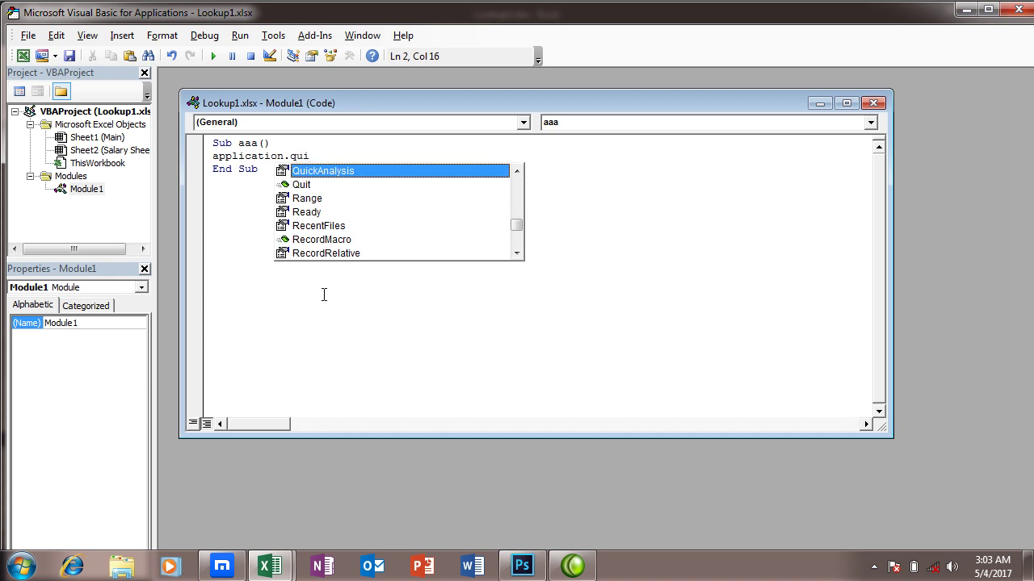
pyautogui.press('Down')
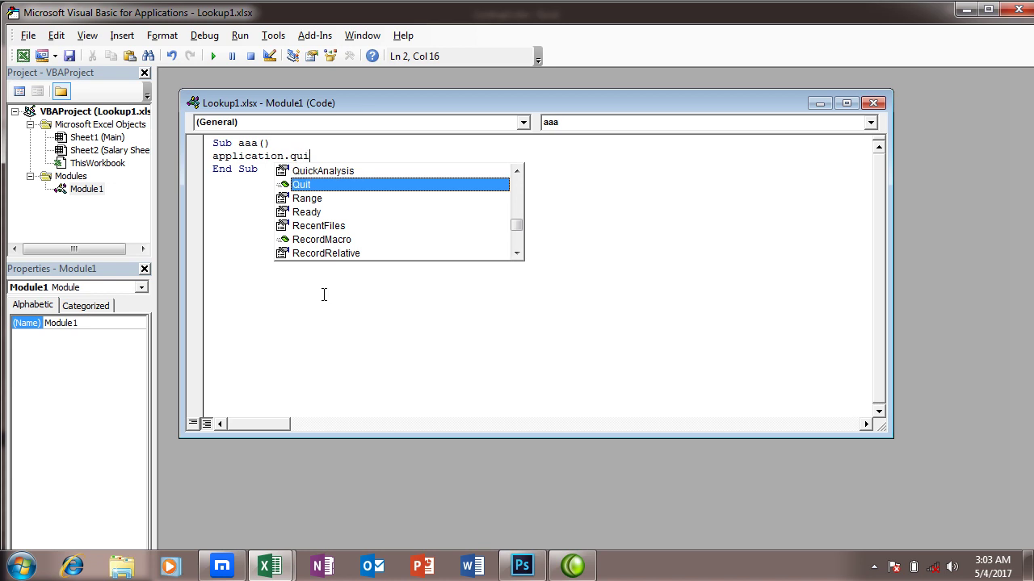
pyautogui.press('Return')
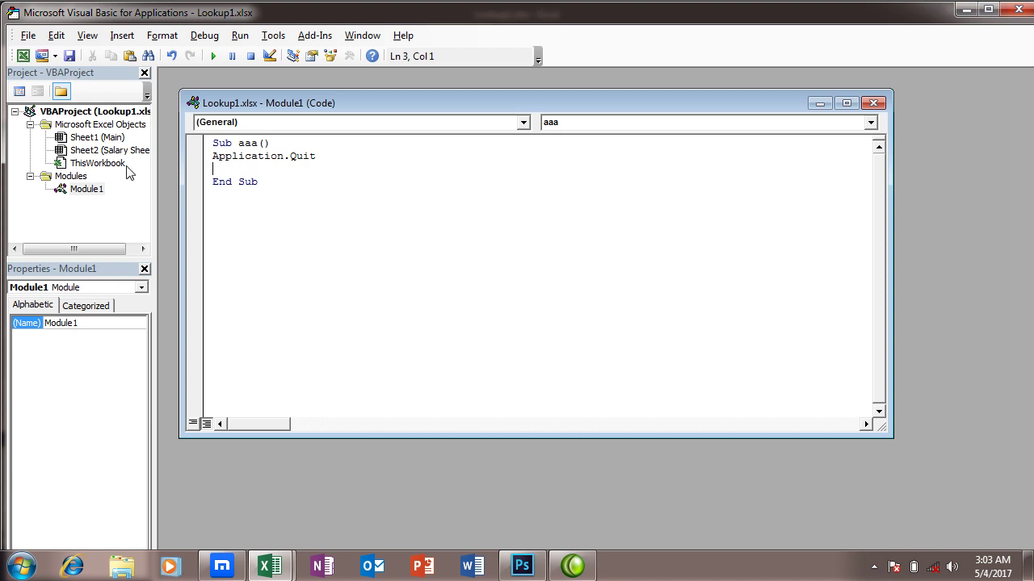
pyautogui.click(22, 55)
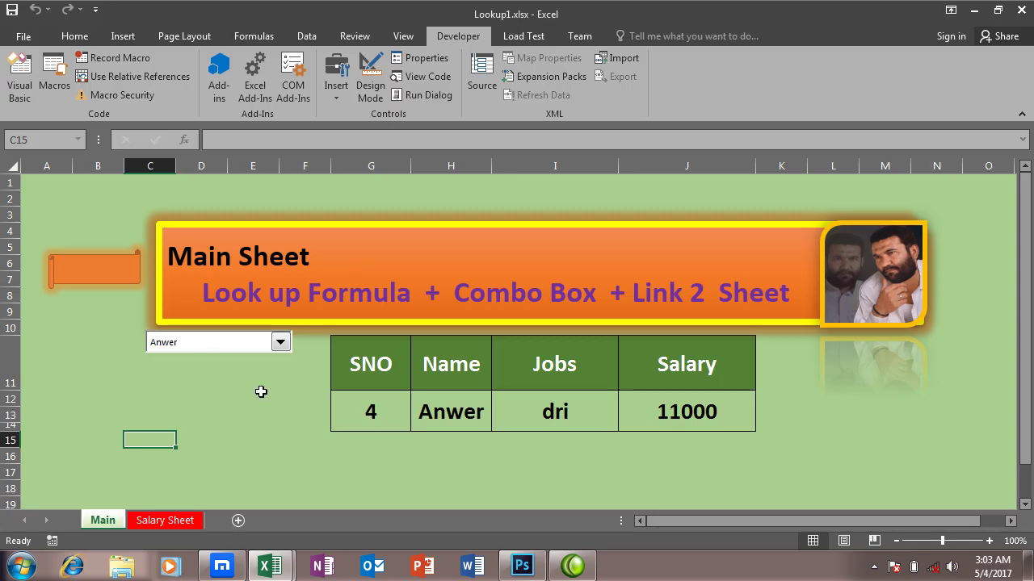
# Draw a Form Controls button under the name dropdown and assign it the aaa macro
pyautogui.click(346, 95)
pyautogui.click(328, 131)
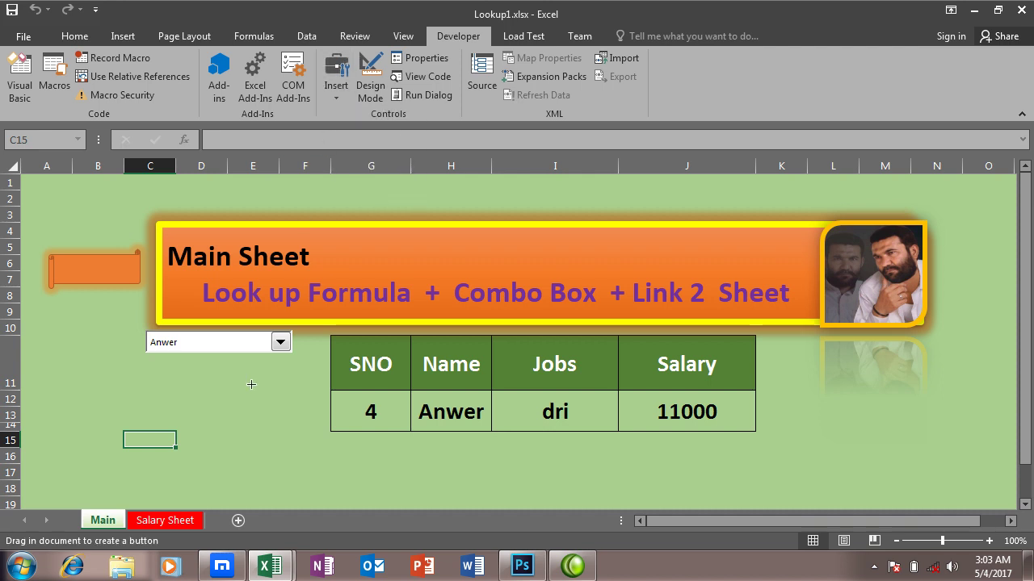
pyautogui.moveTo(162, 375); pyautogui.dragTo(301, 400)
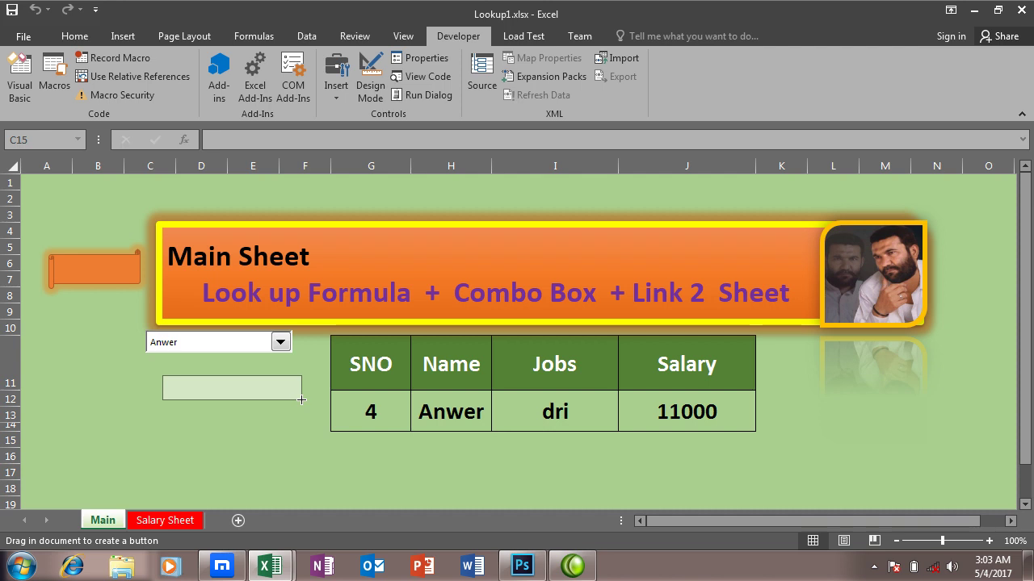
pyautogui.moveTo(301, 400); pyautogui.dragTo(284, 404)
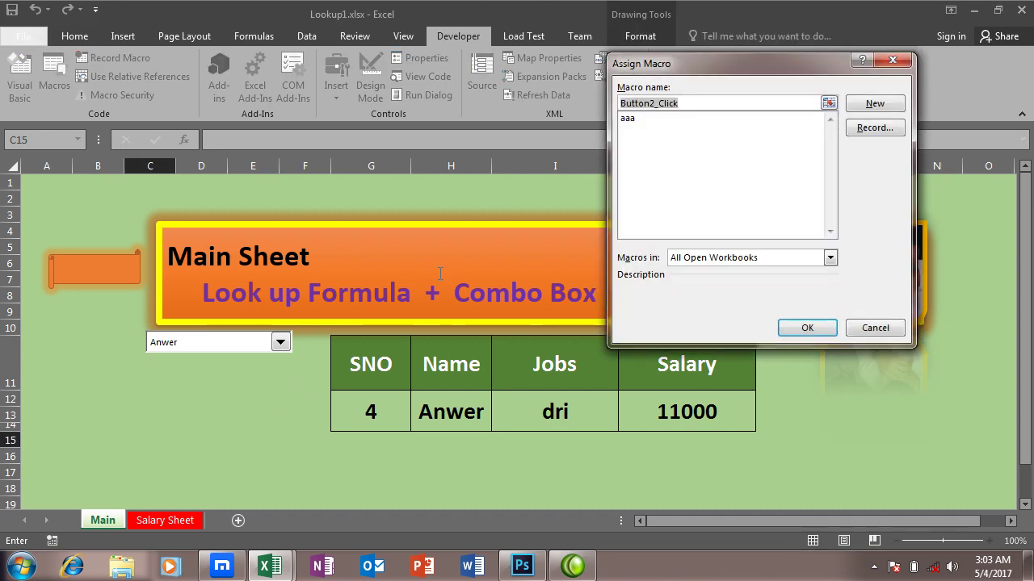
pyautogui.click(628, 119)
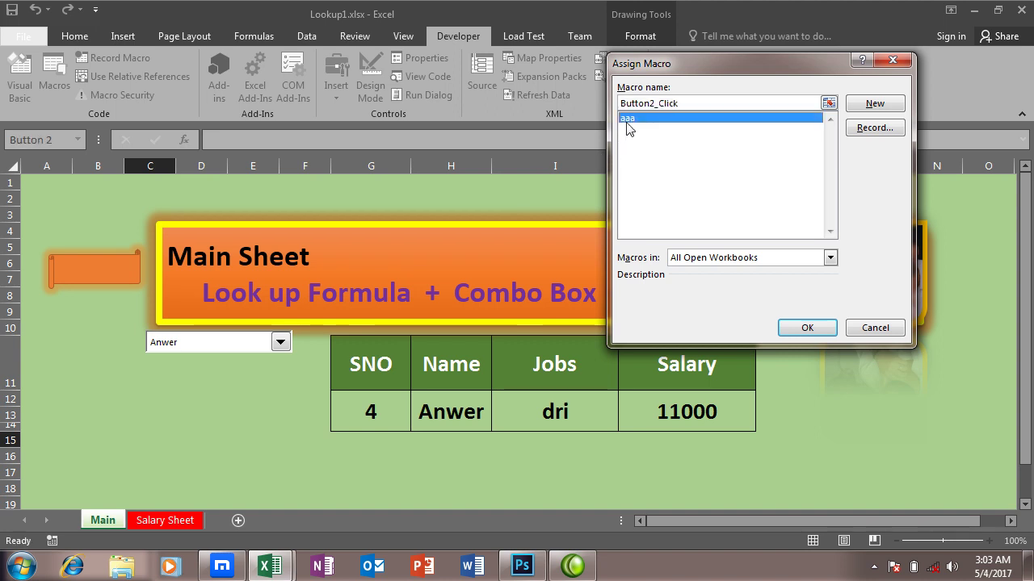
pyautogui.click(808, 328)
# Put Button 2's label into edit mode and browse the Home and Insert ribbons
pyautogui.click(202, 386)
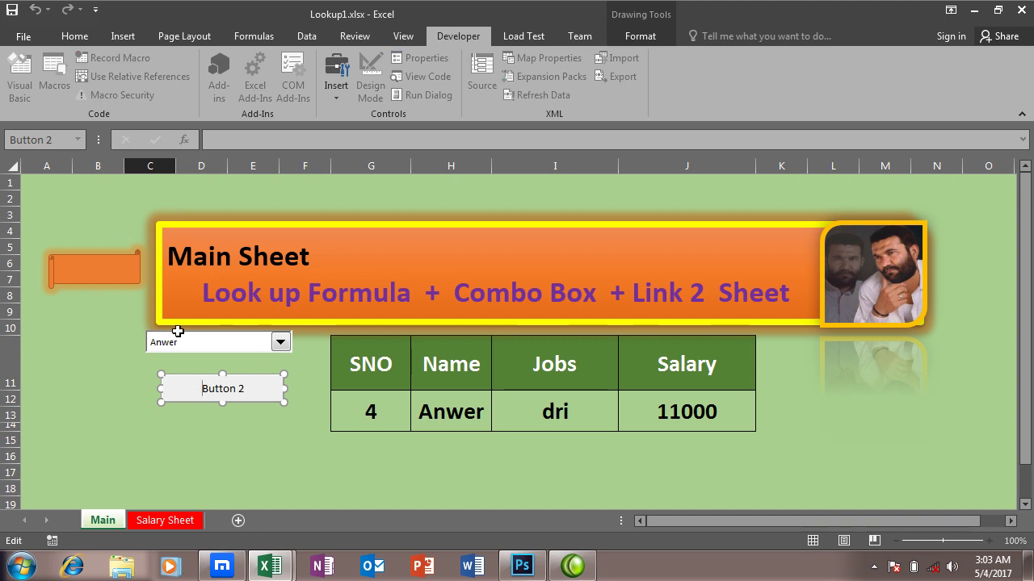
pyautogui.click(74, 36)
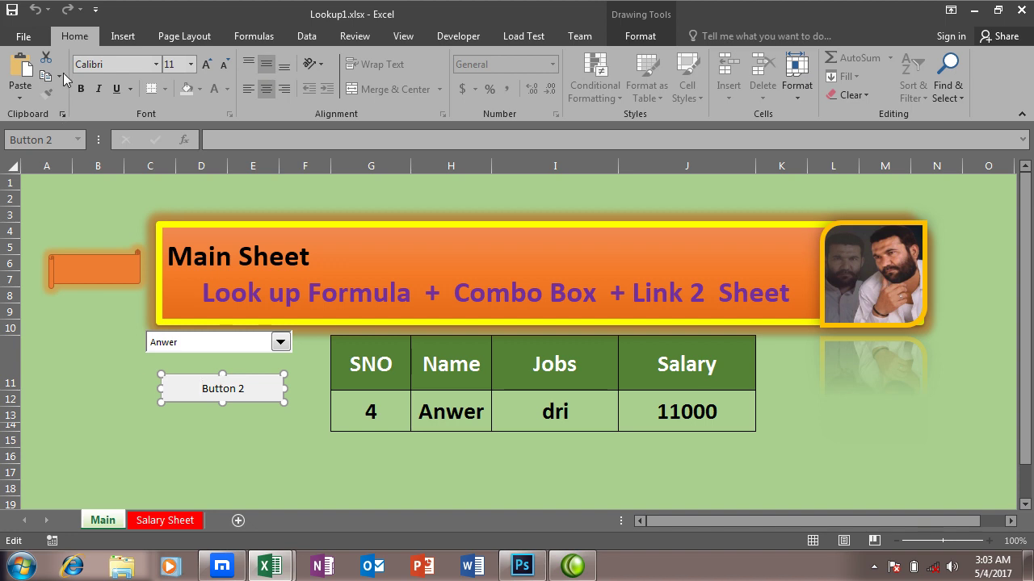
pyautogui.click(123, 37)
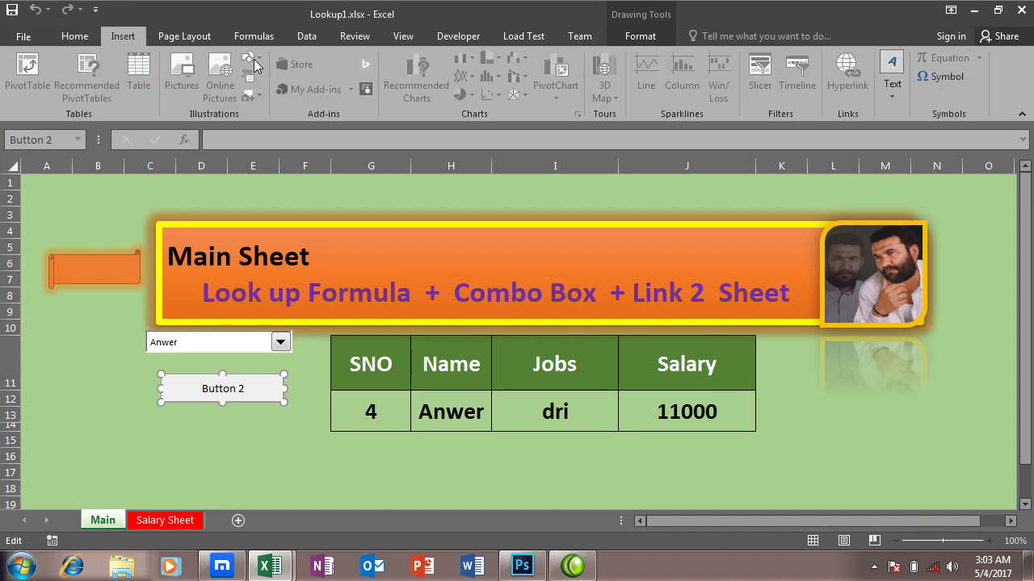
# Draw a rectangle covering Button 2 and send it to the back behind the button
pyautogui.click(196, 418)
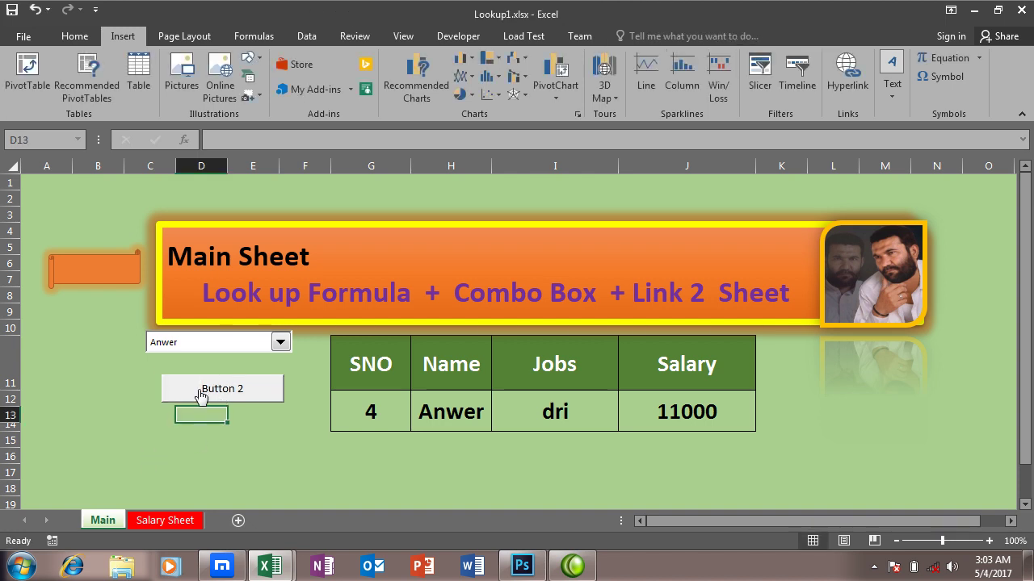
pyautogui.click(260, 64)
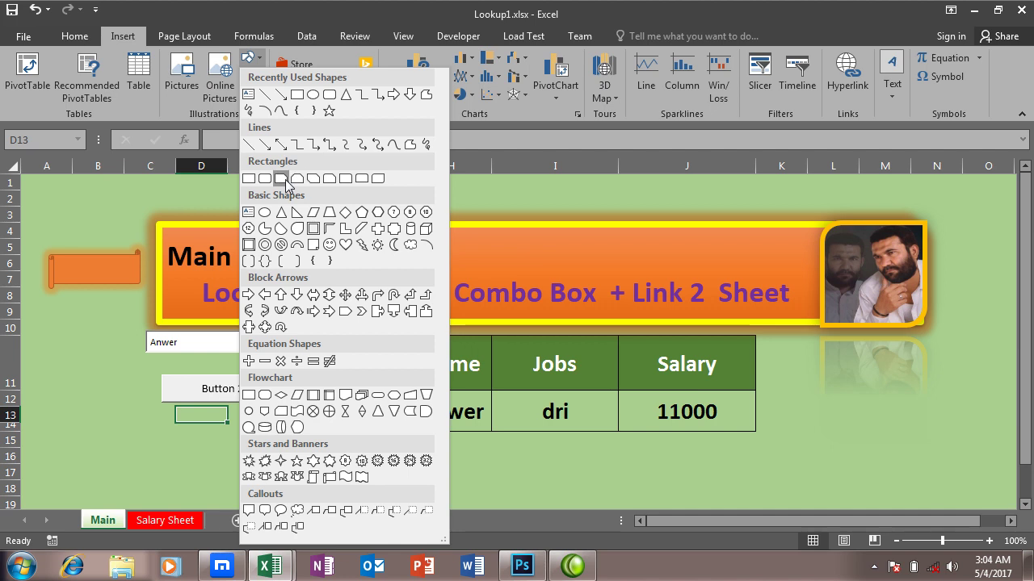
pyautogui.click(296, 95)
pyautogui.moveTo(147, 364); pyautogui.dragTo(295, 417)
pyautogui.rightClick(189, 391)
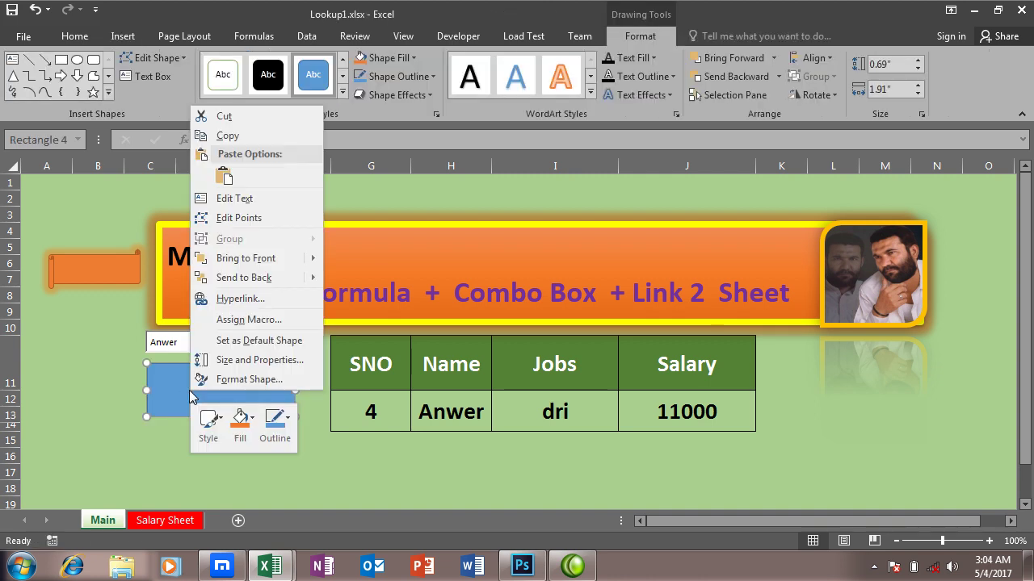
pyautogui.moveTo(298, 265)
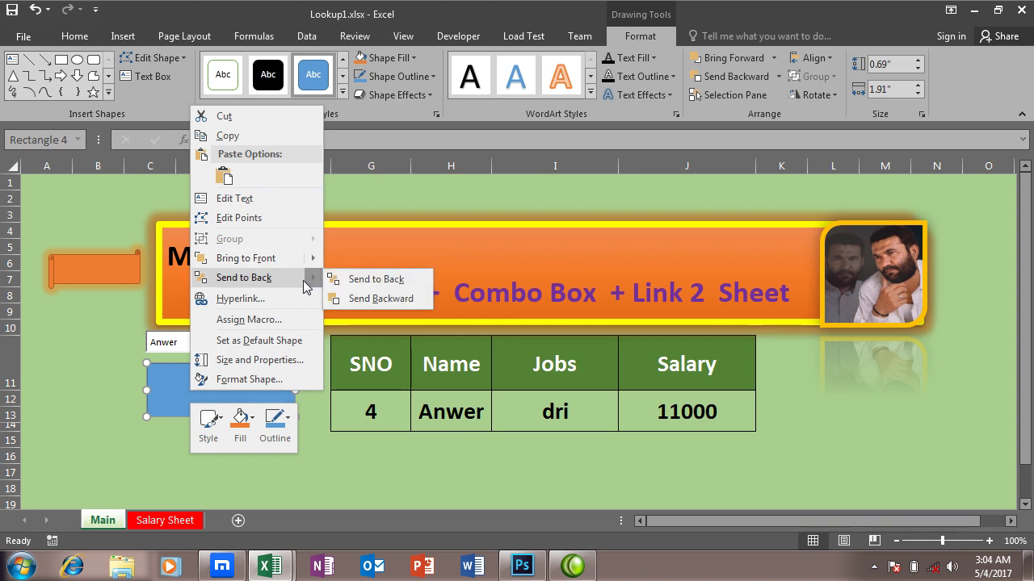
pyautogui.click(343, 280)
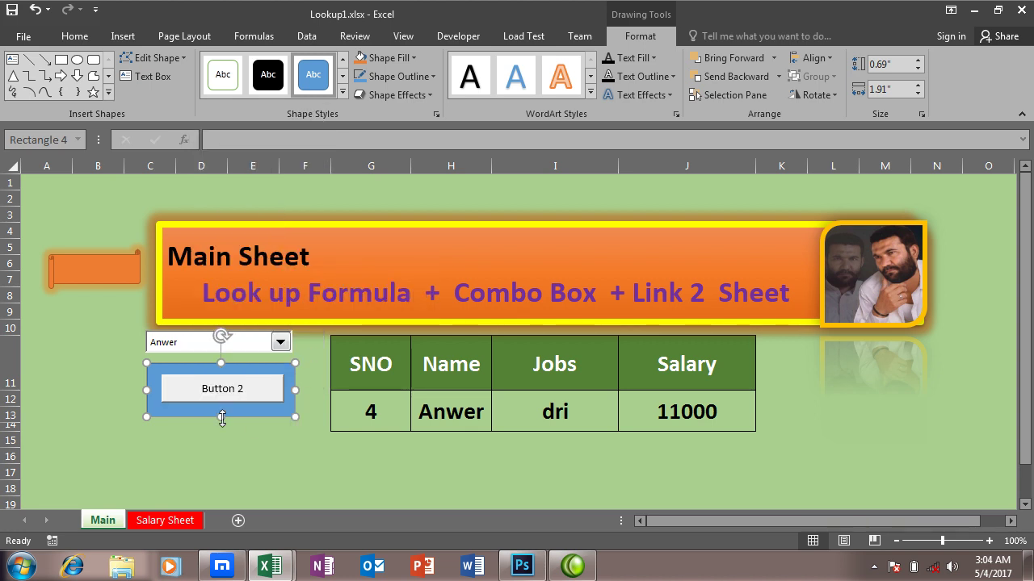
# Apply a dark blue shape style and a yellow glow to the rectangle
pyautogui.click(342, 95)
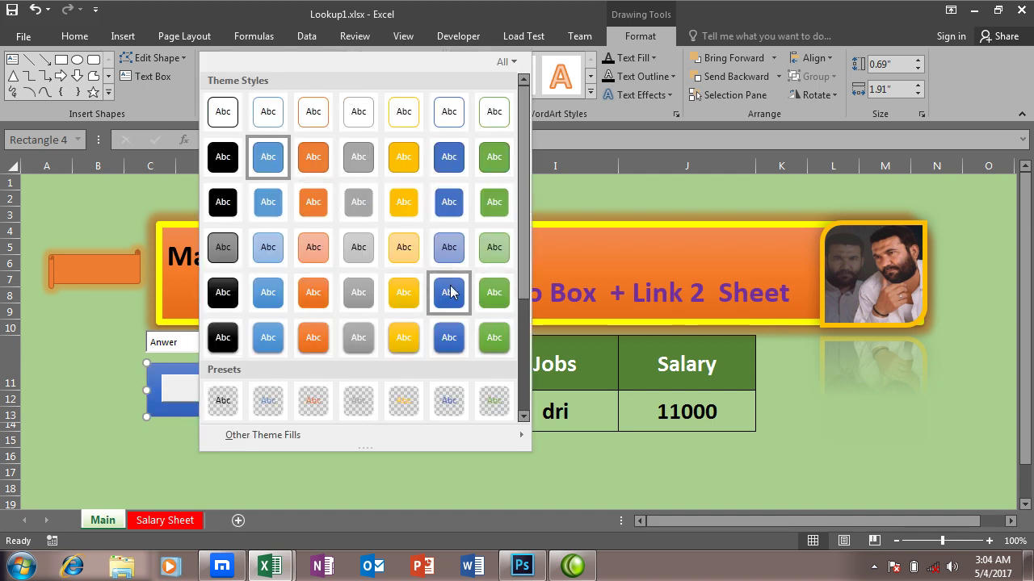
pyautogui.click(449, 212)
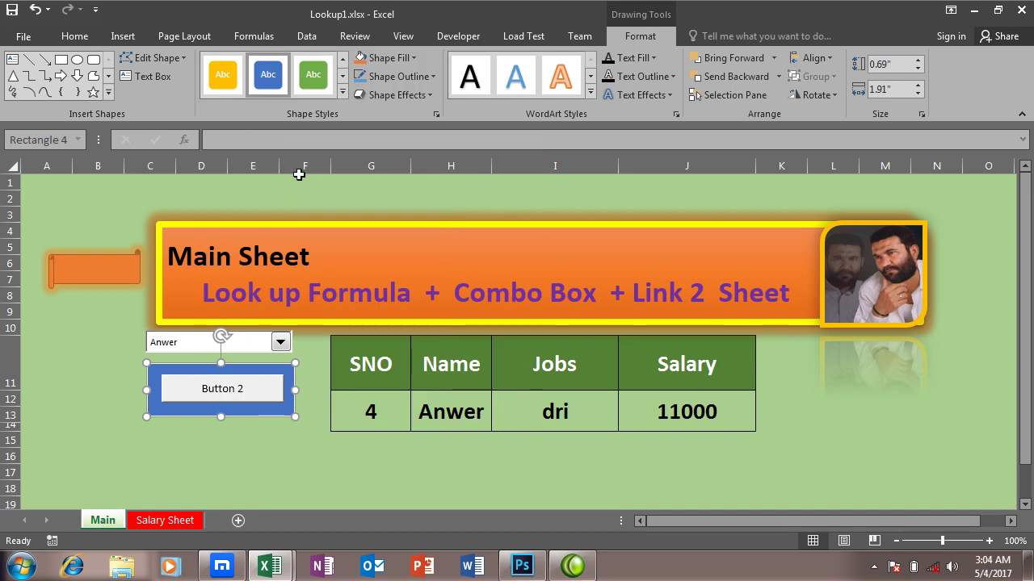
pyautogui.click(410, 95)
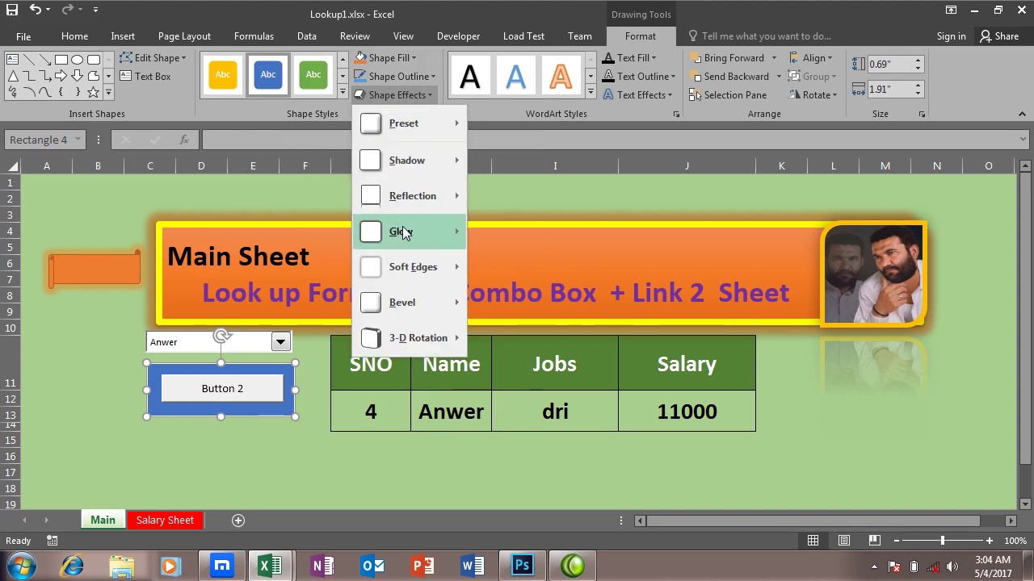
pyautogui.moveTo(407, 233)
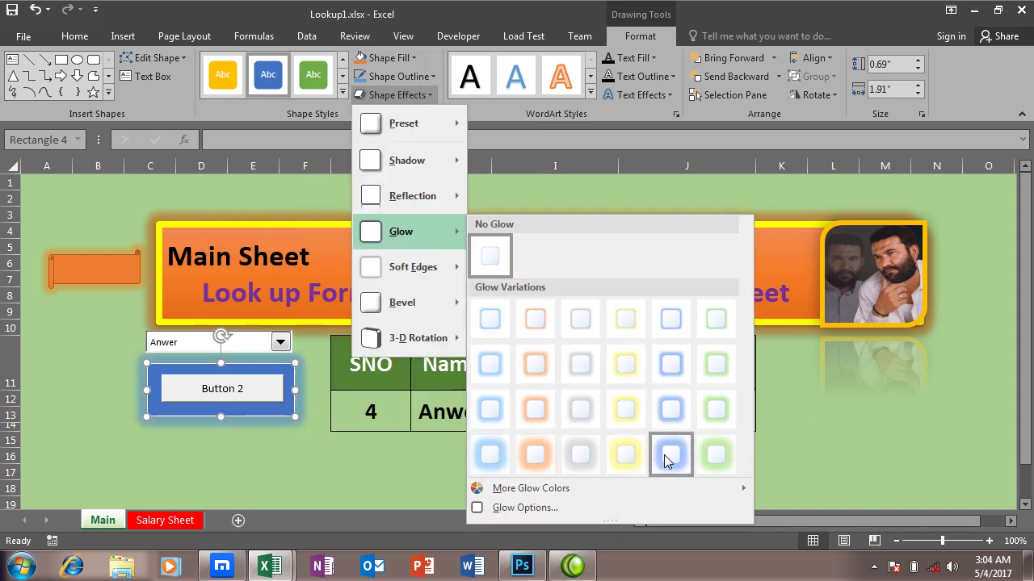
pyautogui.click(626, 455)
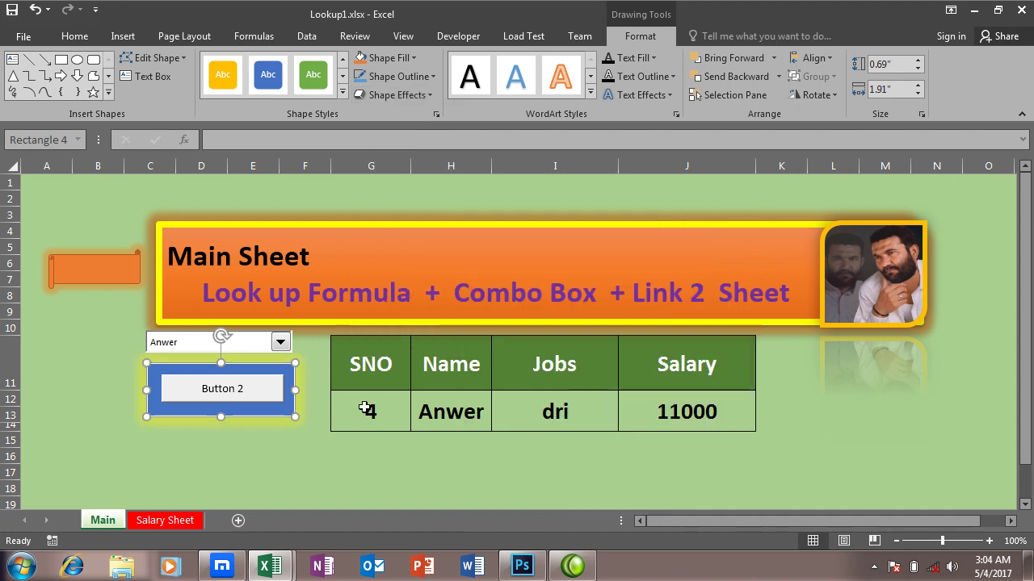
# Give the rectangle a 3 pt outline and shorten it to 0.62" around Button 2
pyautogui.click(399, 76)
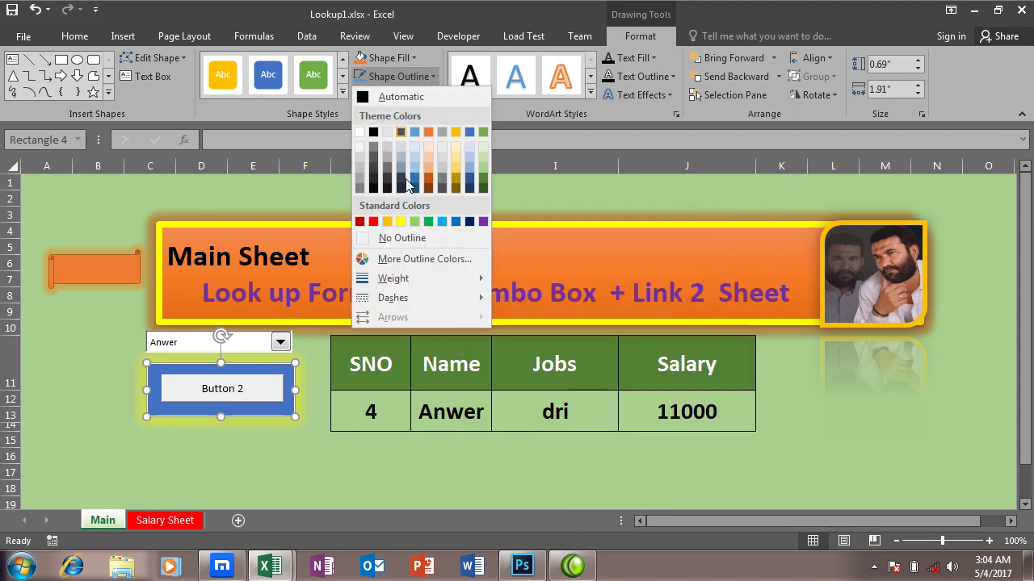
pyautogui.moveTo(437, 283)
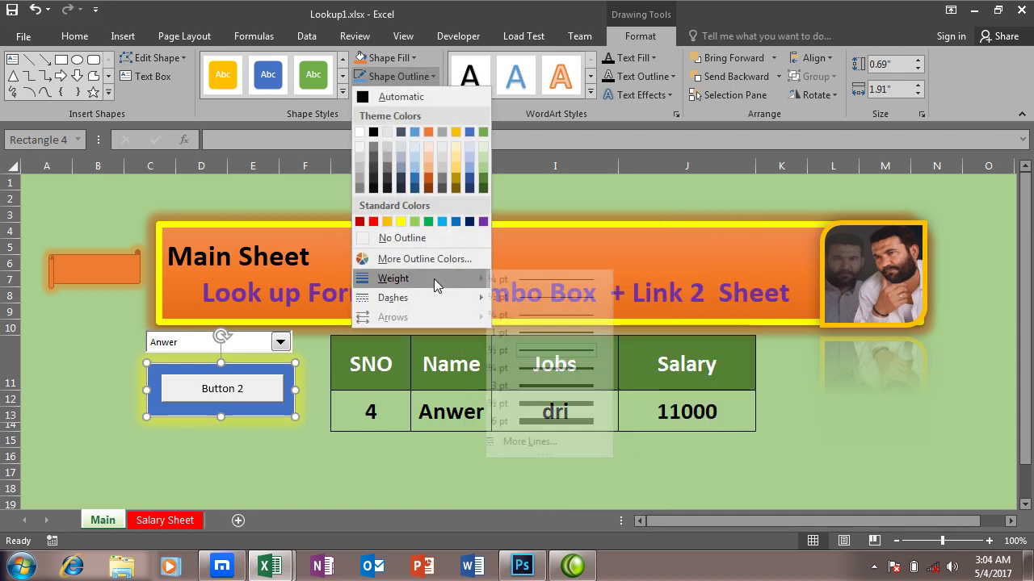
pyautogui.click(560, 396)
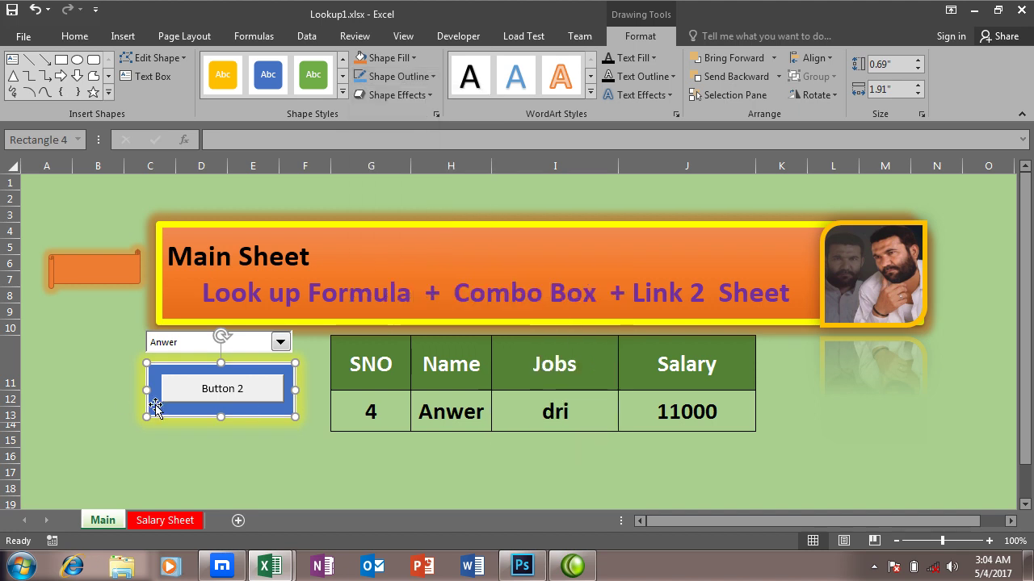
pyautogui.moveTo(221, 416); pyautogui.dragTo(222, 411)
pyautogui.moveTo(136, 398); pyautogui.dragTo(145, 384)
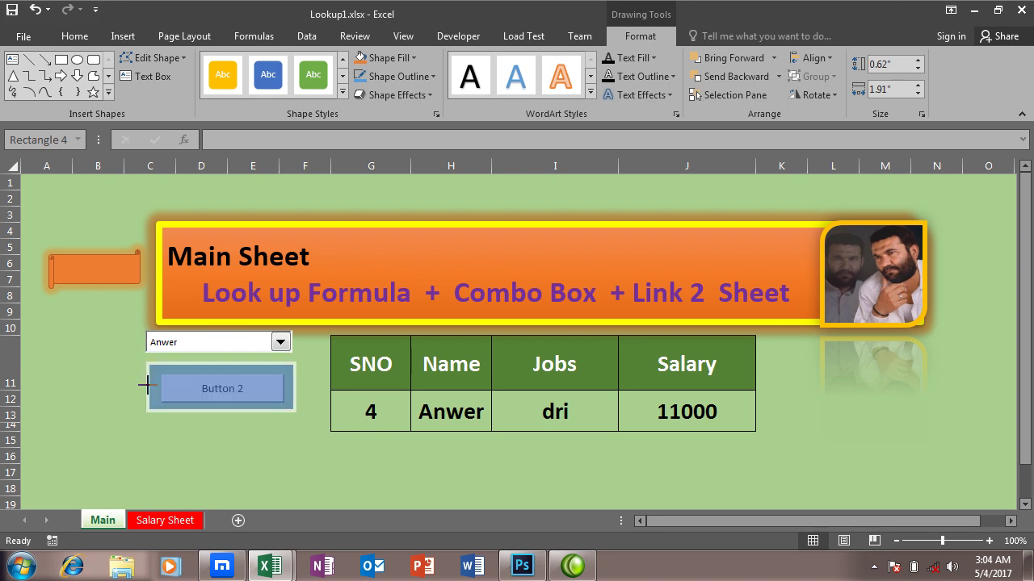
# Deselect the blue frame rectangle sitting behind Button 2
pyautogui.click(129, 440)
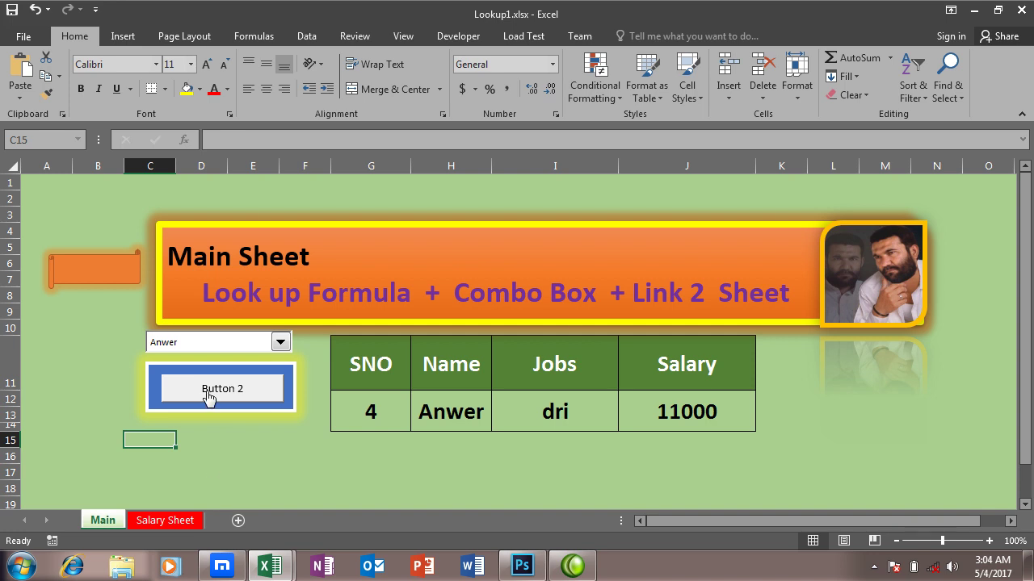
pyautogui.rightClick(160, 400)
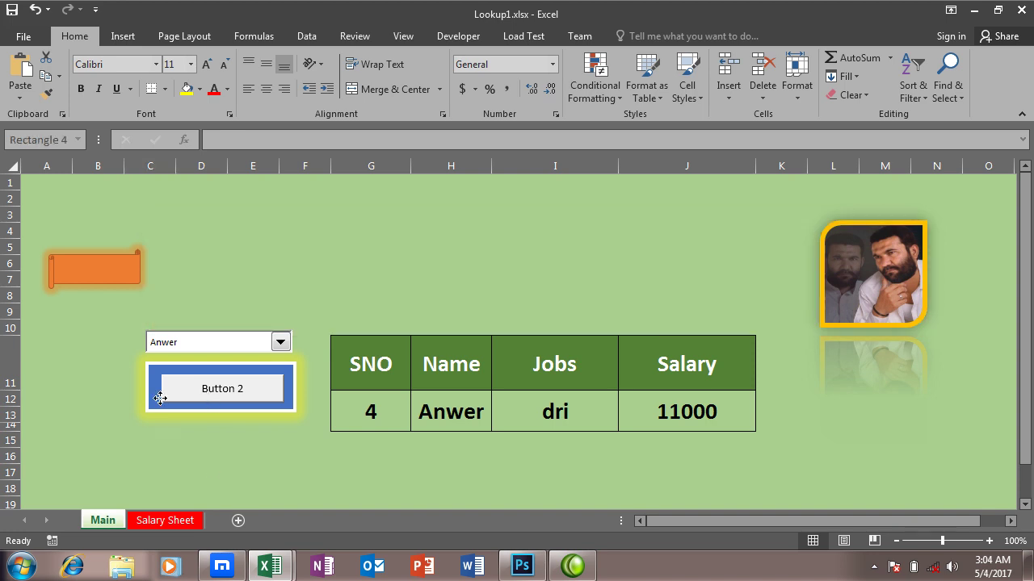
pyautogui.press('Escape')
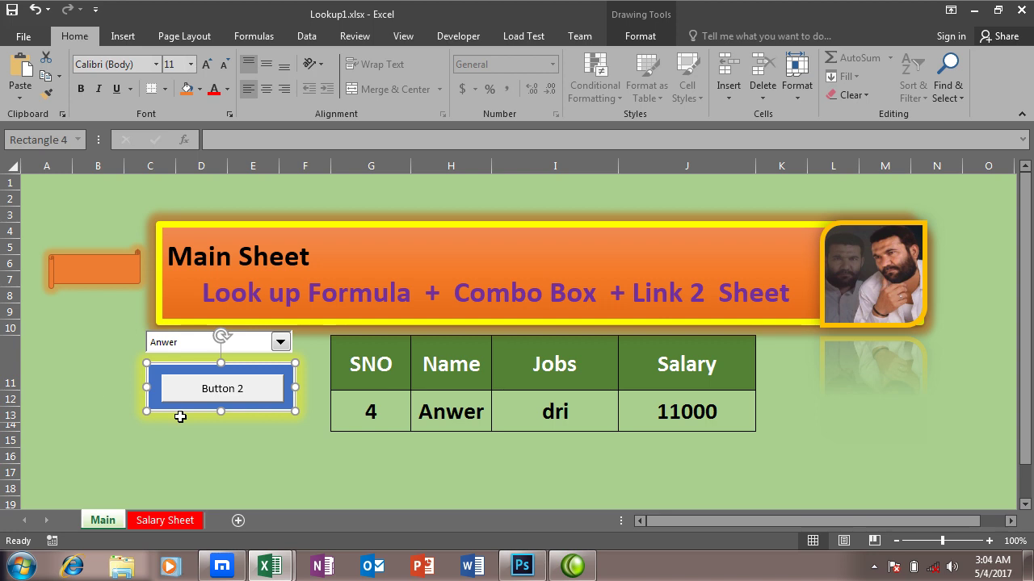
pyautogui.click(88, 363)
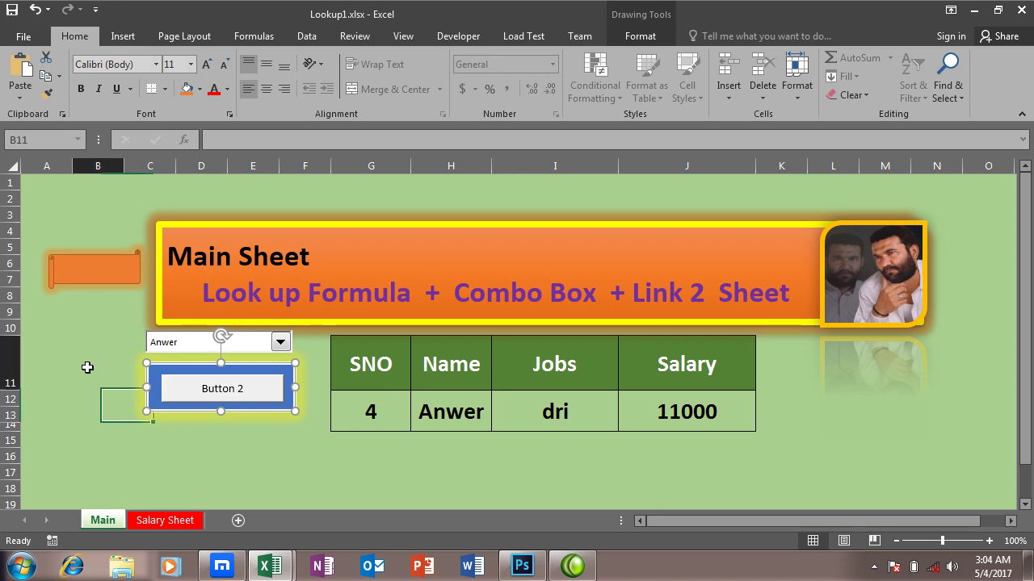
# Replace Button 2's caption with the text Exit
pyautogui.rightClick(184, 384)
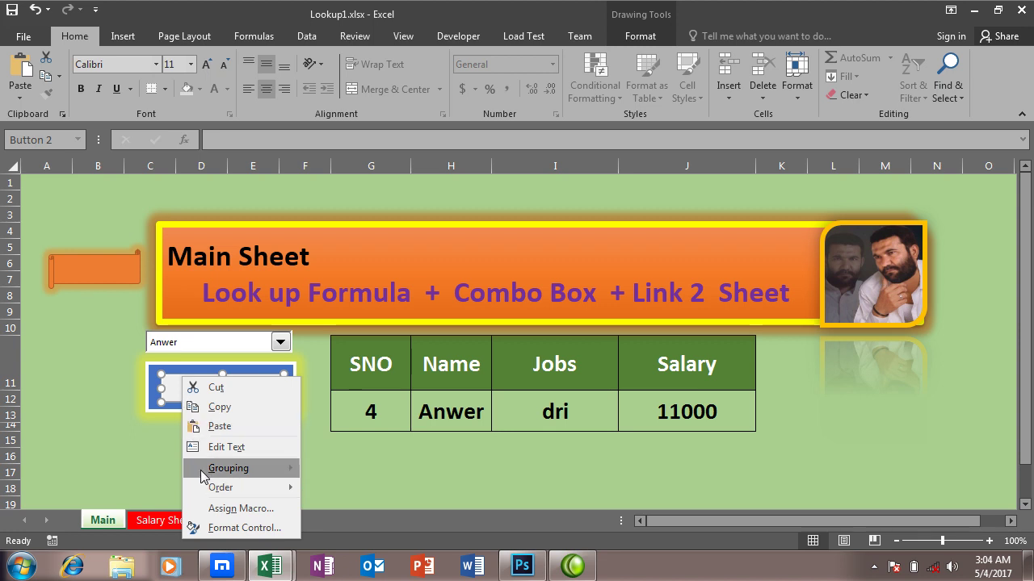
pyautogui.click(202, 447)
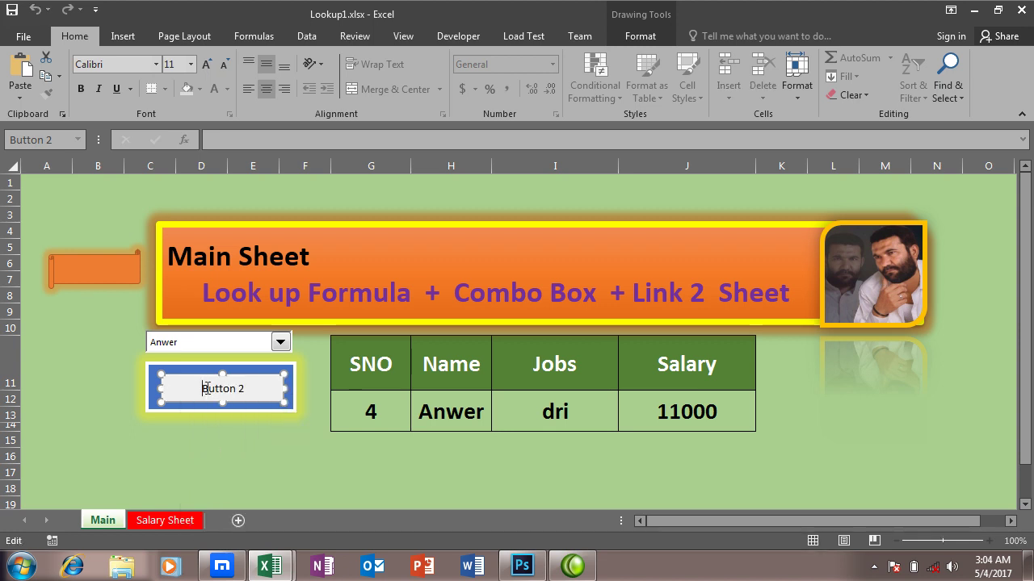
pyautogui.moveTo(202, 389); pyautogui.dragTo(235, 389)
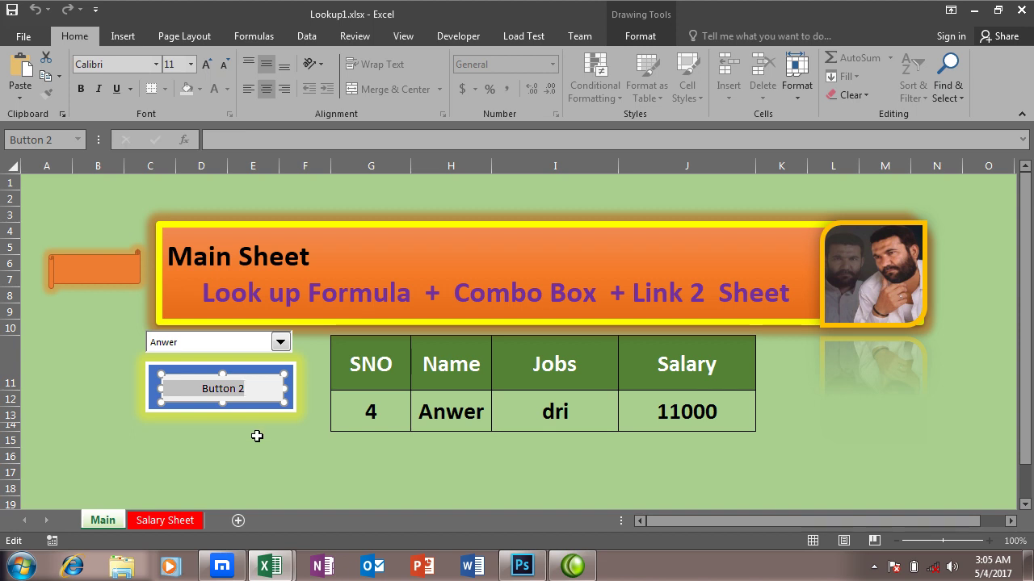
pyautogui.write('Ex')
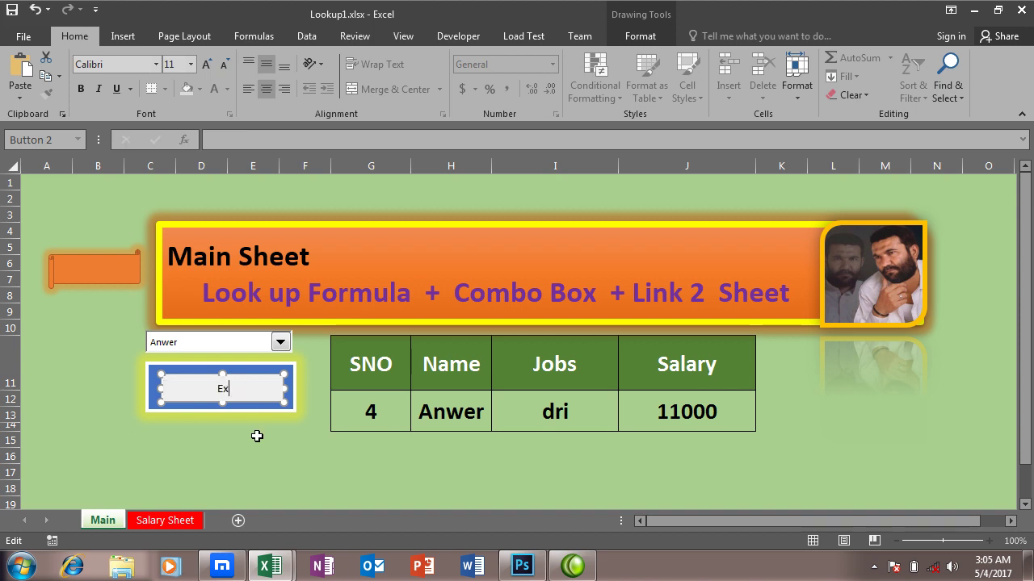
pyautogui.write('it')
pyautogui.click(196, 448)
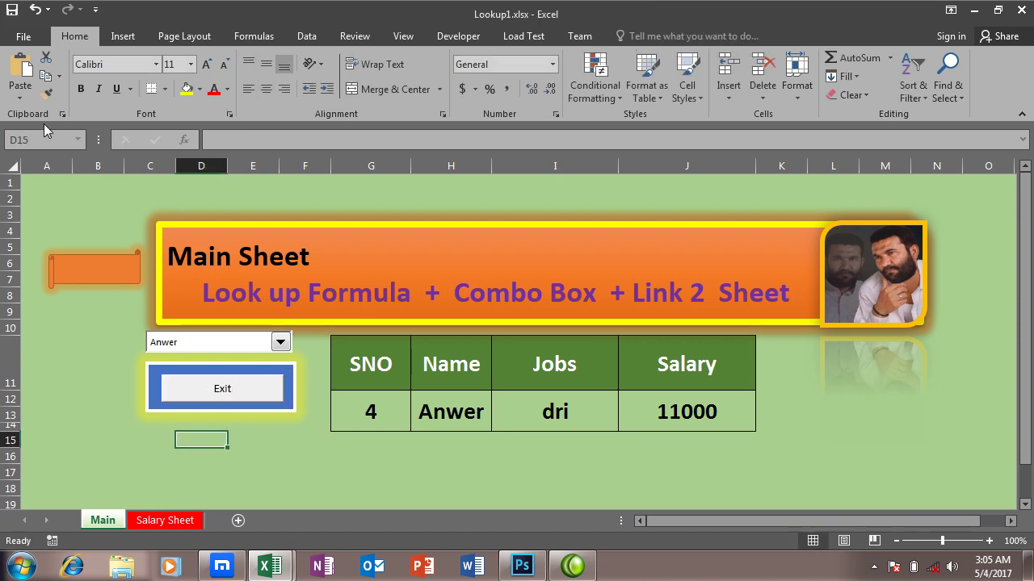
# Start a Save As and choose the Desktop as the save location
pyautogui.click(24, 36)
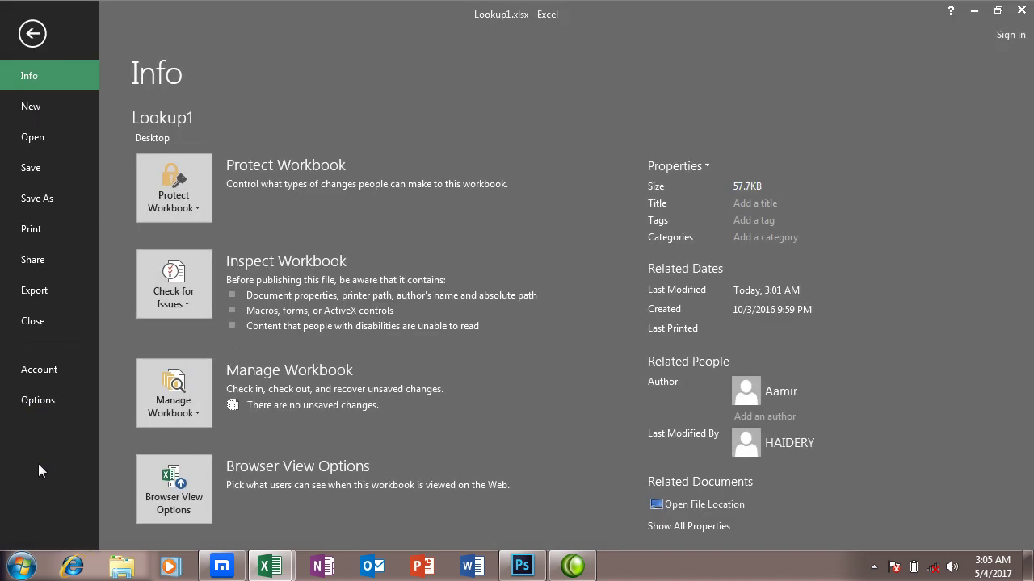
pyautogui.click(39, 207)
pyautogui.click(180, 247)
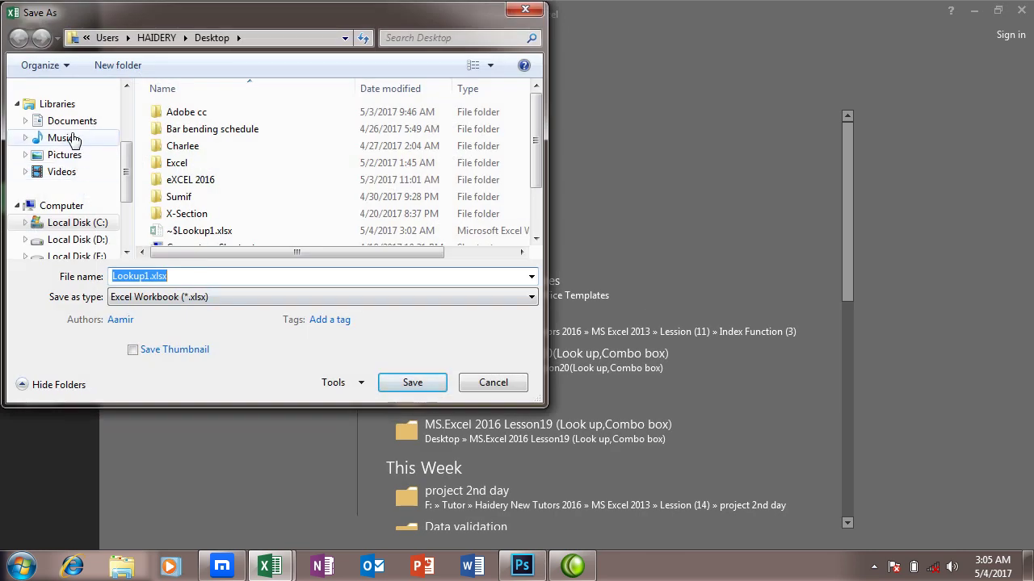
pyautogui.moveTo(126, 194); pyautogui.dragTo(125, 152)
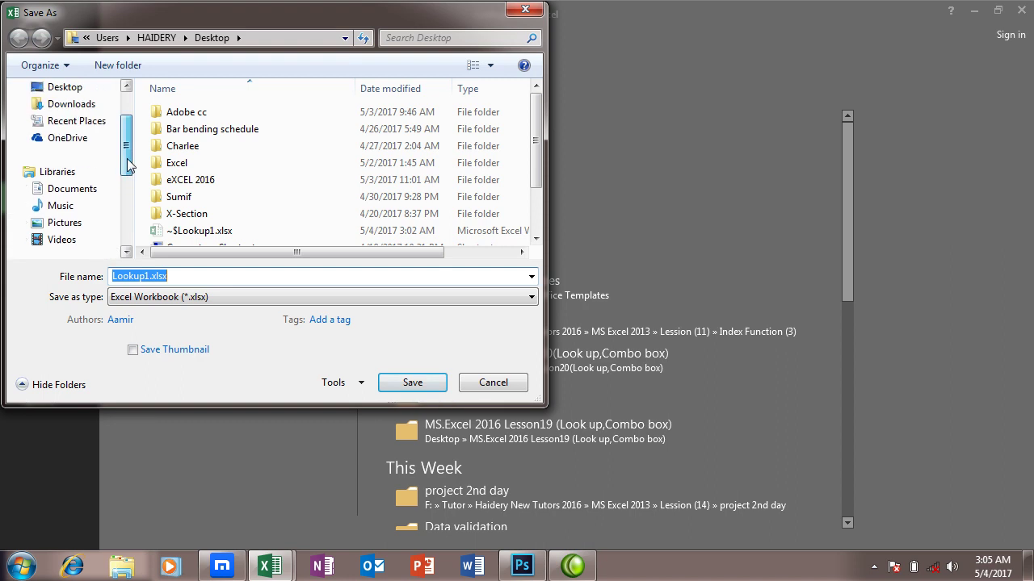
pyautogui.click(52, 145)
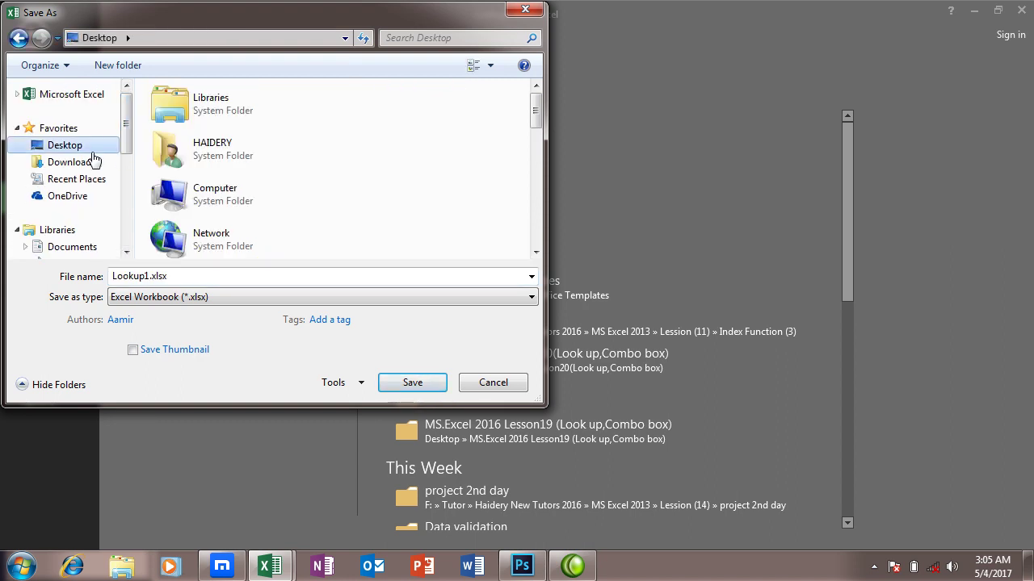
# Save as an Excel Macro-Enabled Workbook (*.xlsm) named Exit Button
pyautogui.click(220, 300)
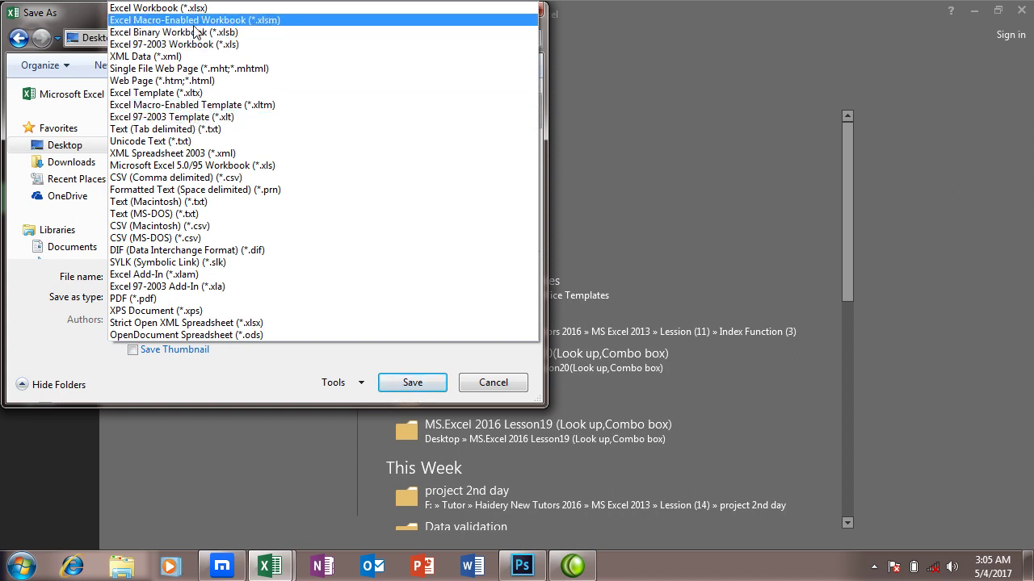
pyautogui.click(268, 22)
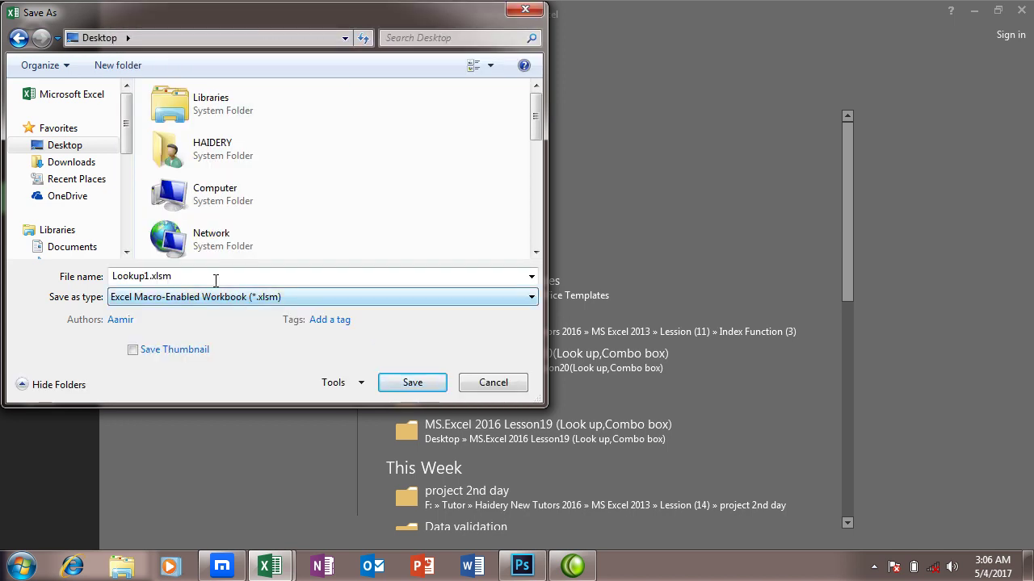
pyautogui.doubleClick(189, 272)
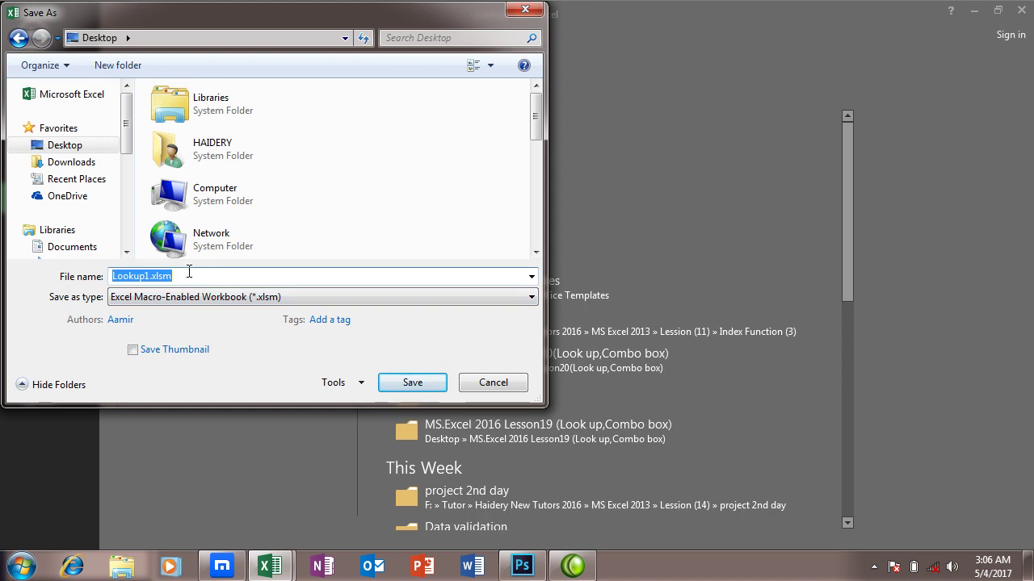
pyautogui.write('Exit Button')
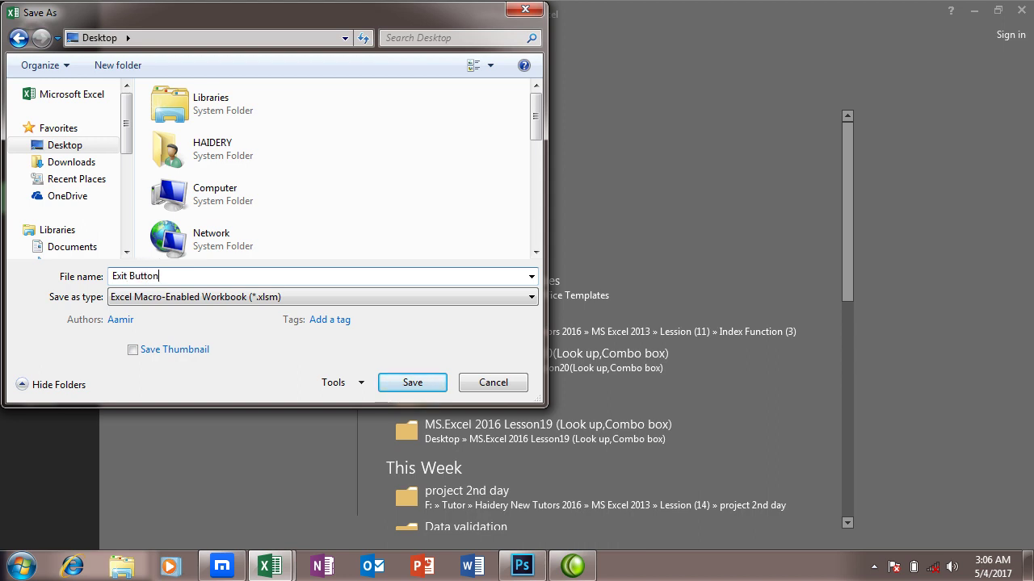
pyautogui.click(396, 383)
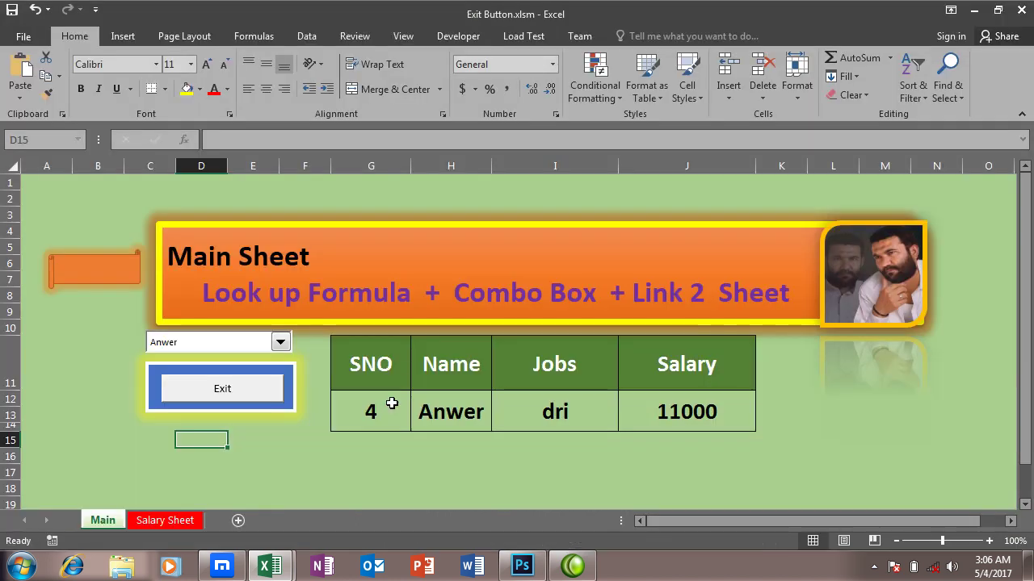
# Quit with the Exit button, reopen Exit Button.xlsm from the desktop, then quit with Exit again
pyautogui.click(231, 395)
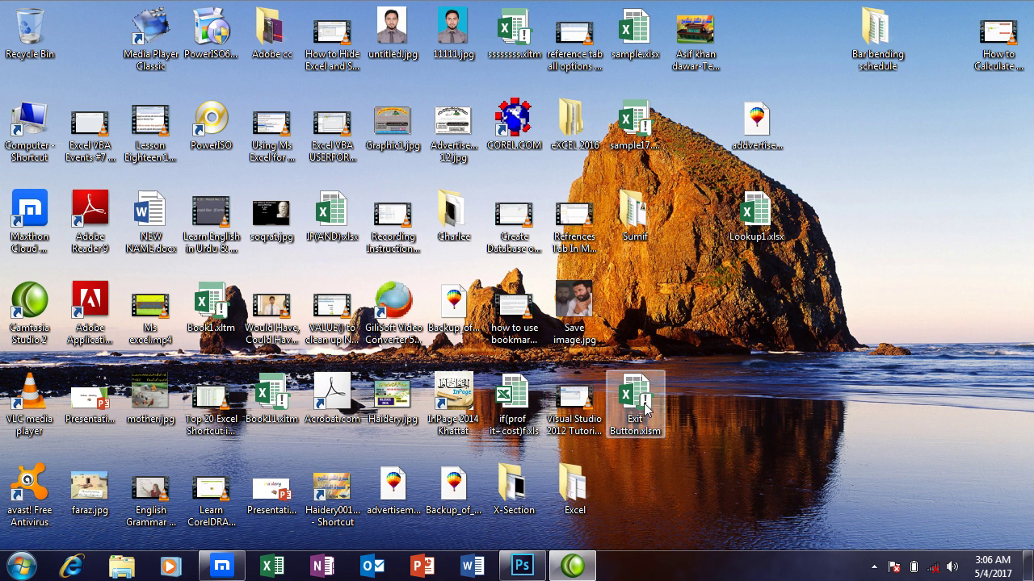
pyautogui.click(644, 406)
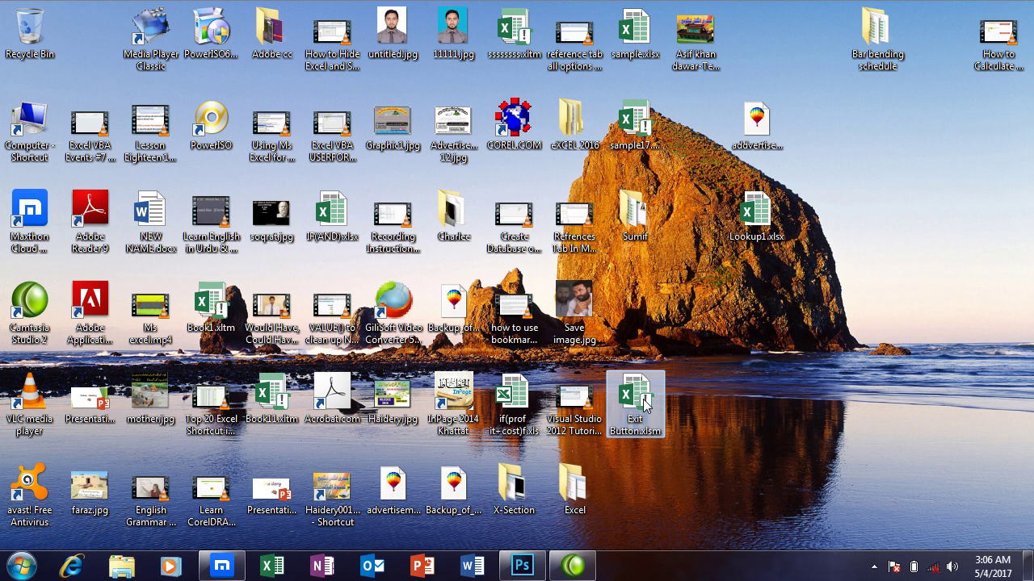
pyautogui.doubleClick(644, 406)
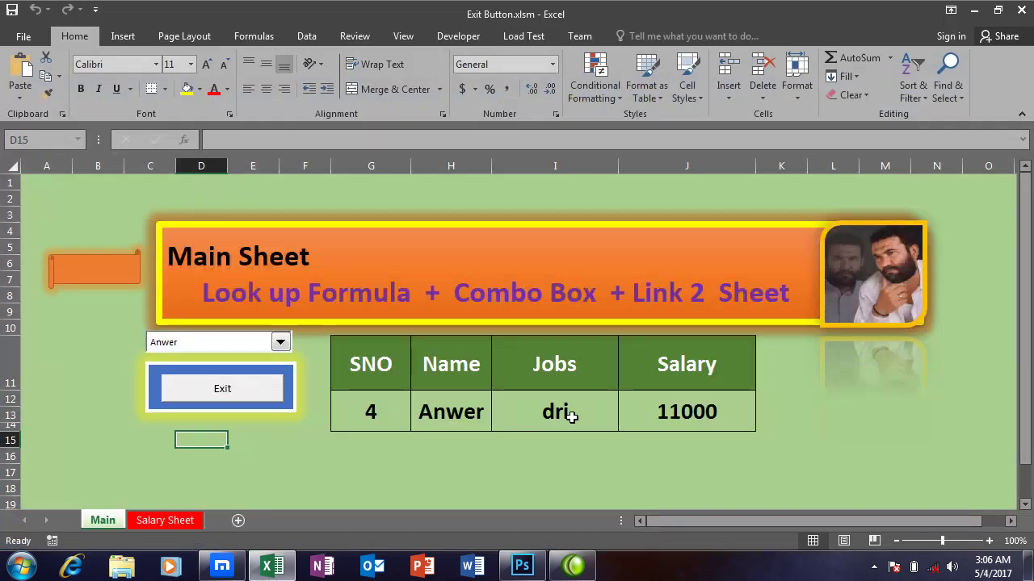
pyautogui.click(233, 406)
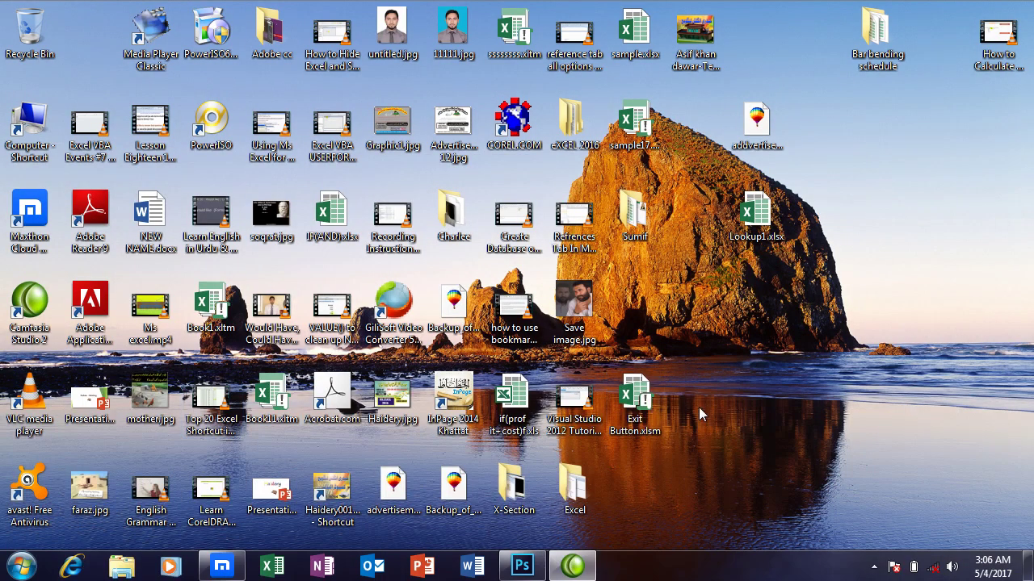
# Refresh the desktop, then open the Haidery0012.gif shortcut with Internet Explorer
pyautogui.rightClick(724, 331)
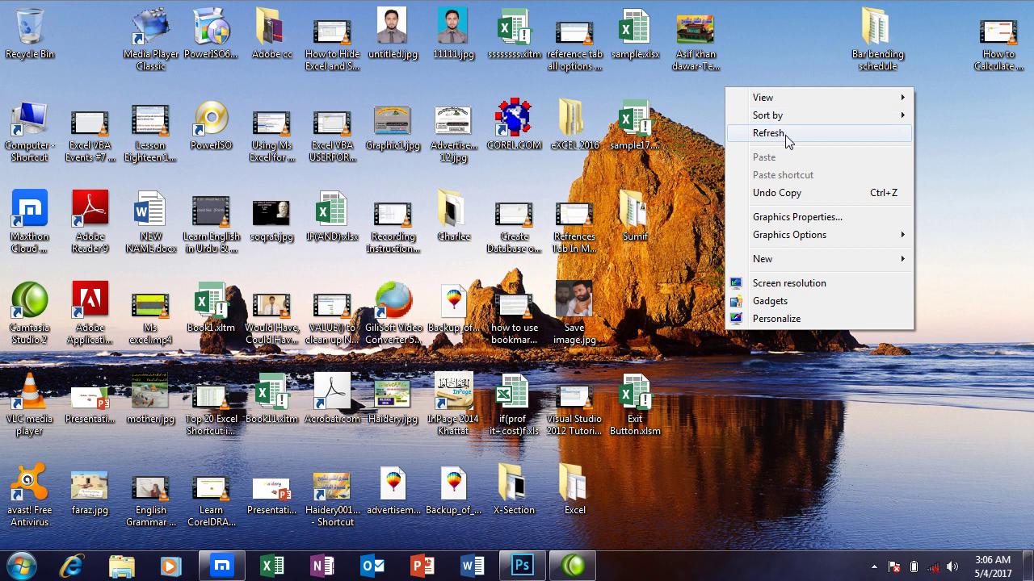
pyautogui.click(784, 134)
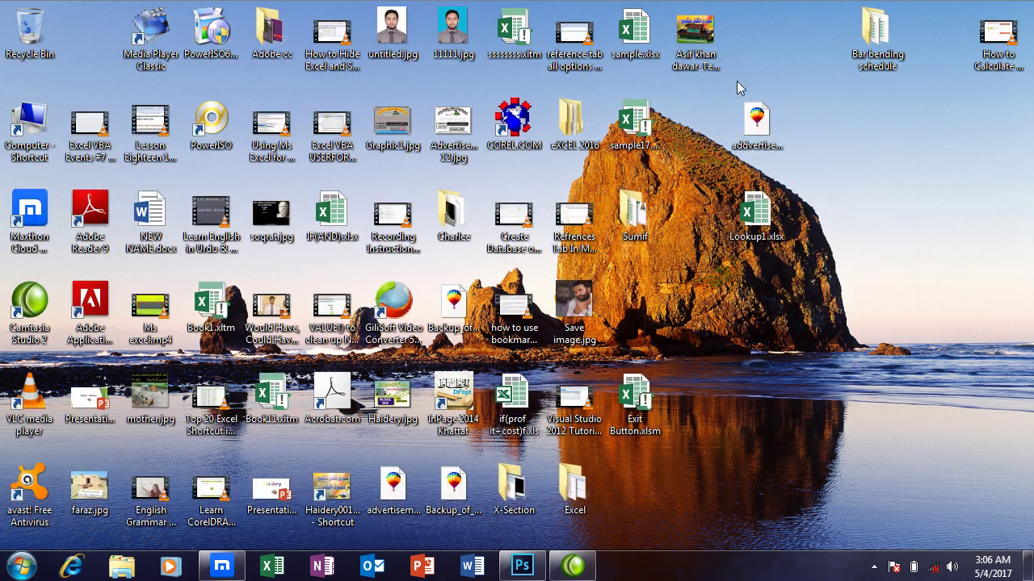
pyautogui.rightClick(334, 507)
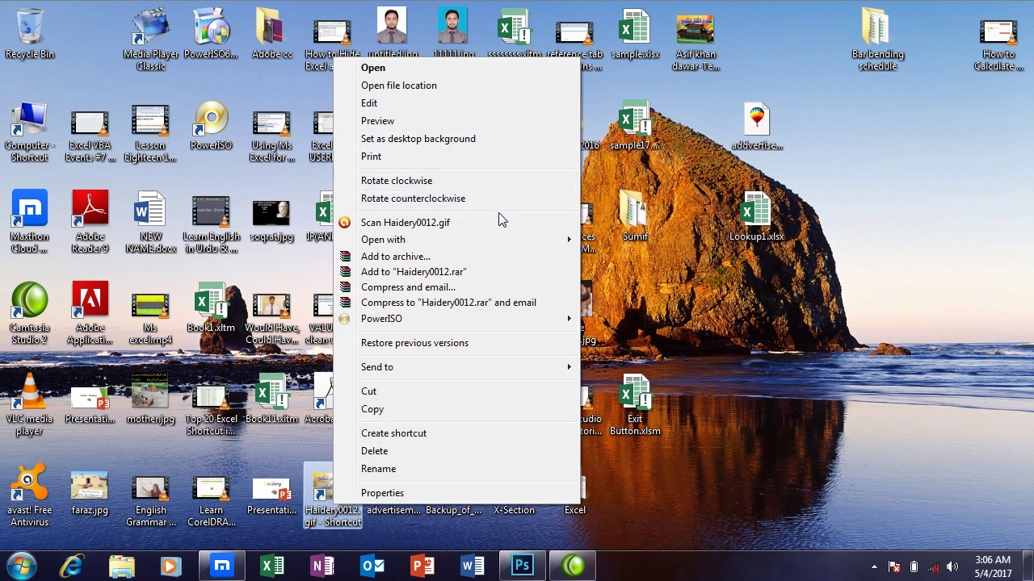
pyautogui.moveTo(521, 242)
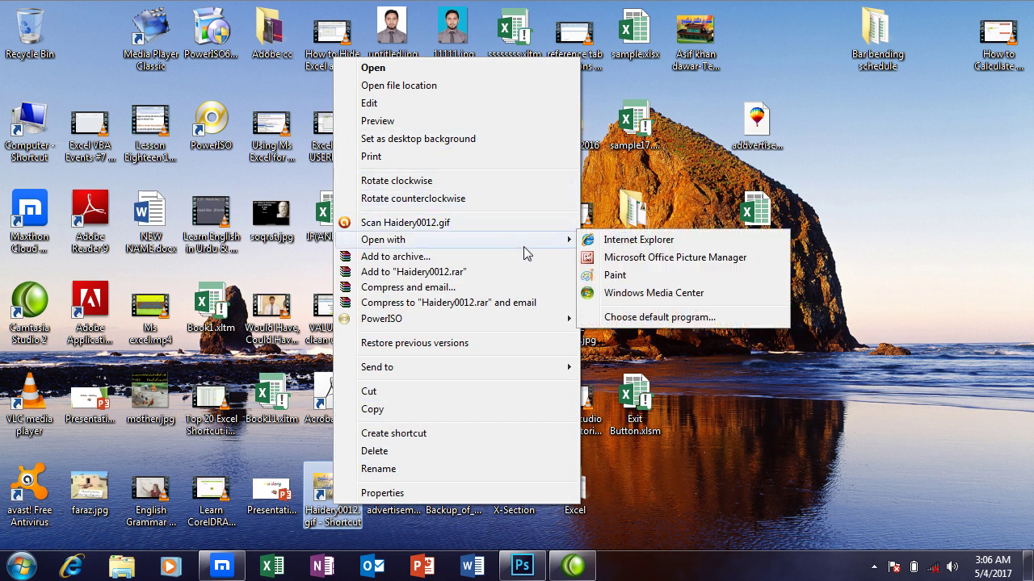
pyautogui.click(638, 243)
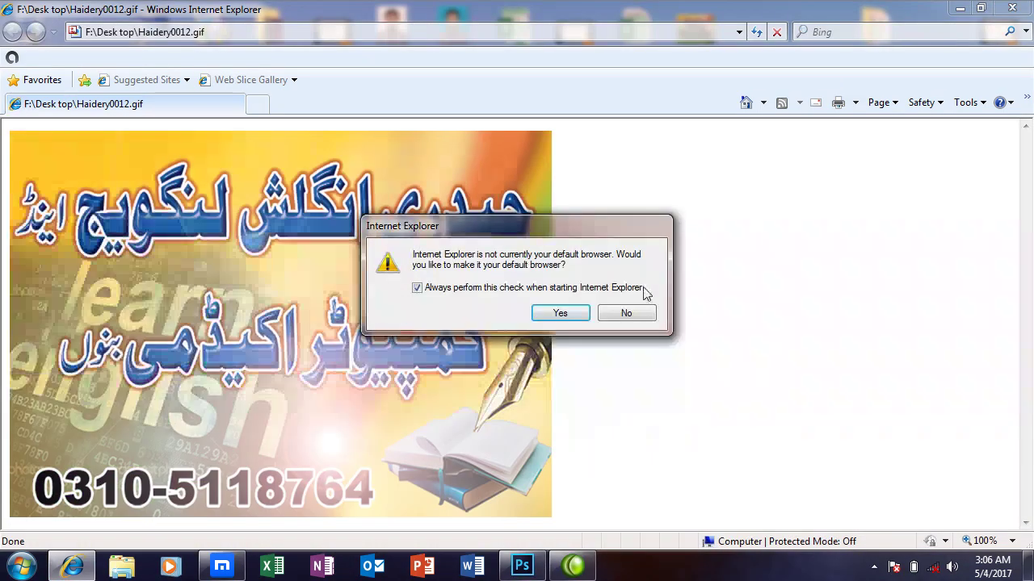
# Answer No to making Internet Explorer the default browser
pyautogui.click(644, 312)
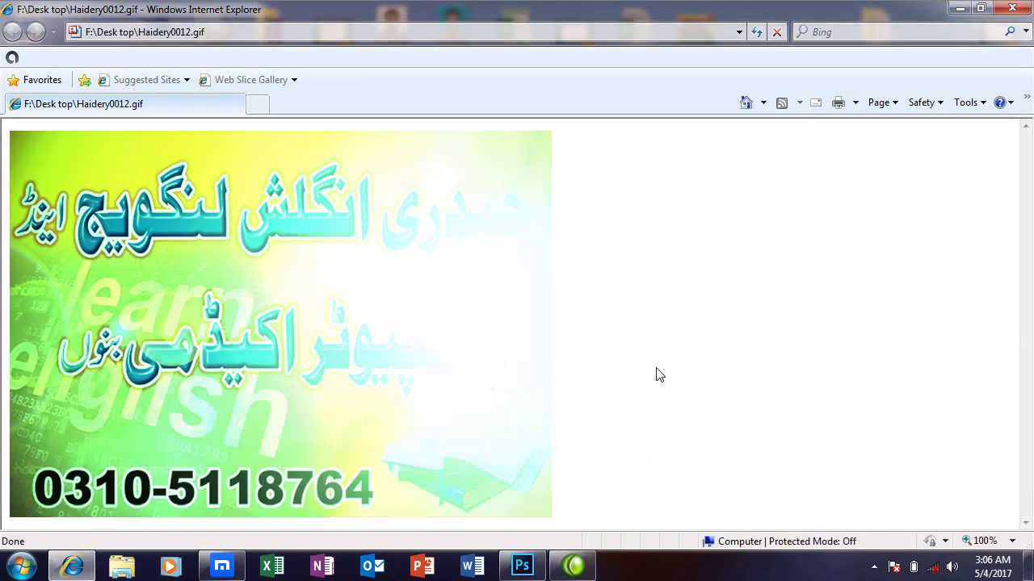